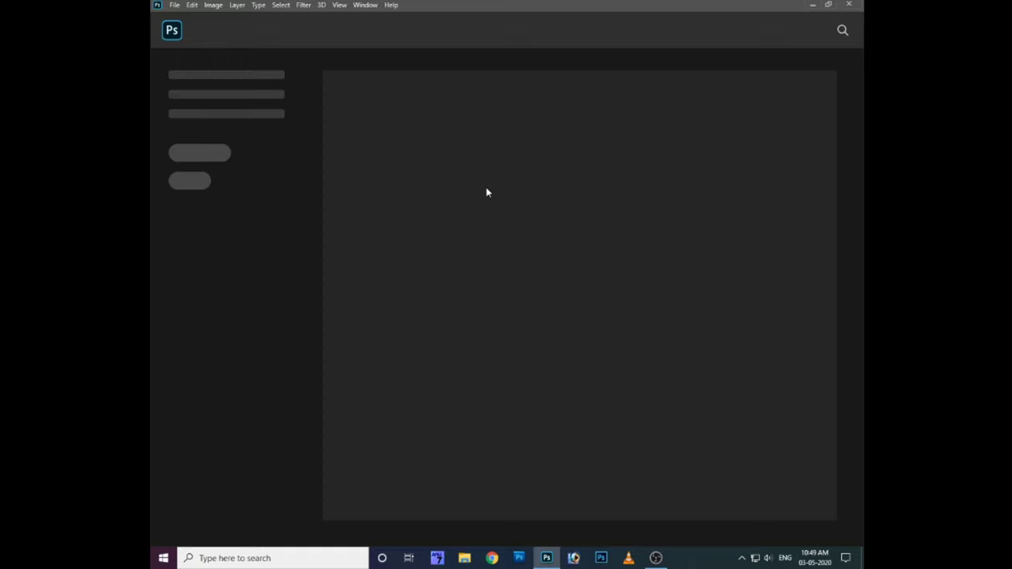
Step: Open the pngguru.com (13) road image and the Untitled-1 camera file together
left_click(174, 4)
left_click(186, 25)
left_click(514, 207)
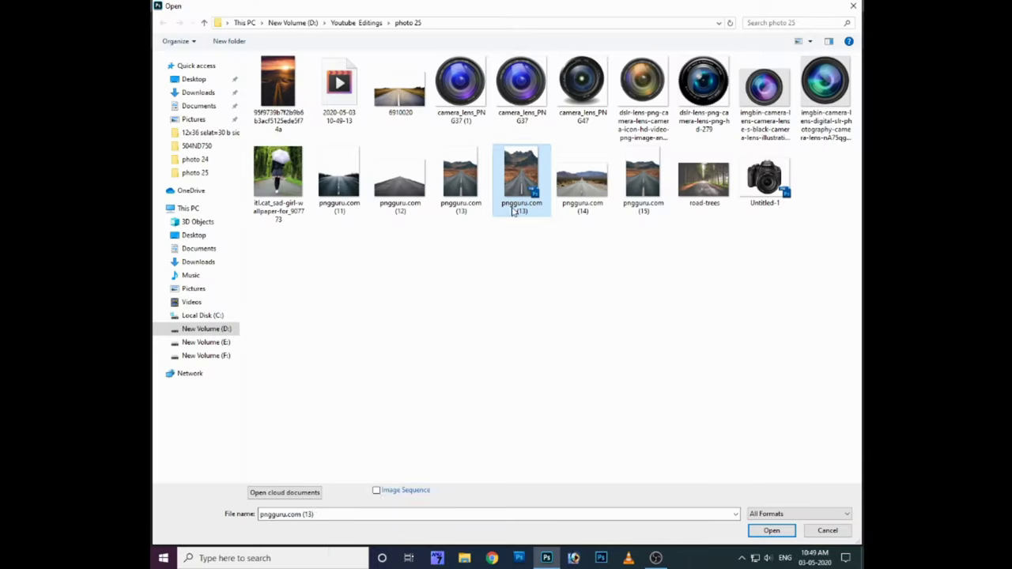
left_click(765, 181, "ctrl")
left_click(789, 532)
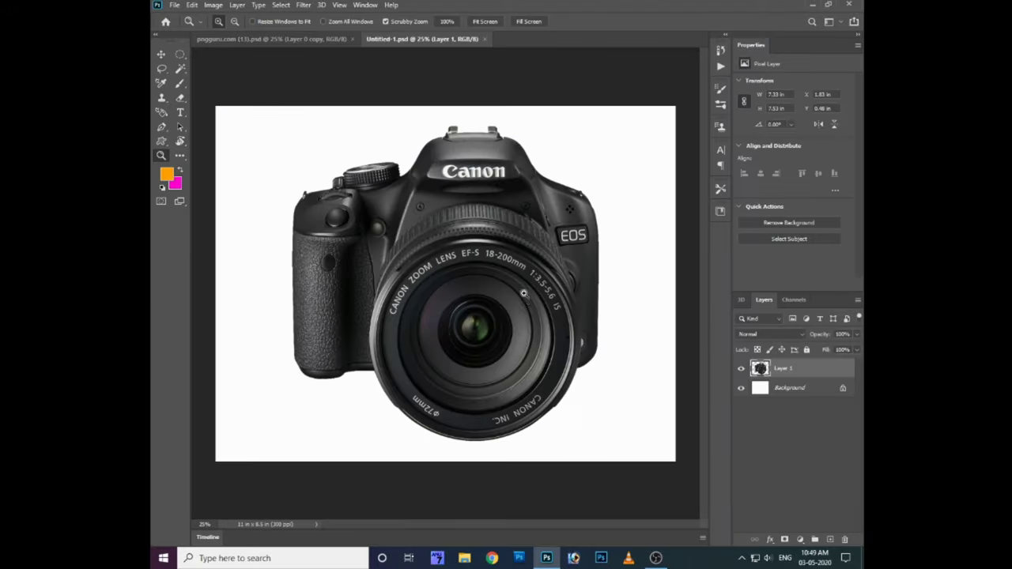
Step: Create a new 12x18 in document and rotate the canvas to 18x12 in landscape
key("ctrl+n")
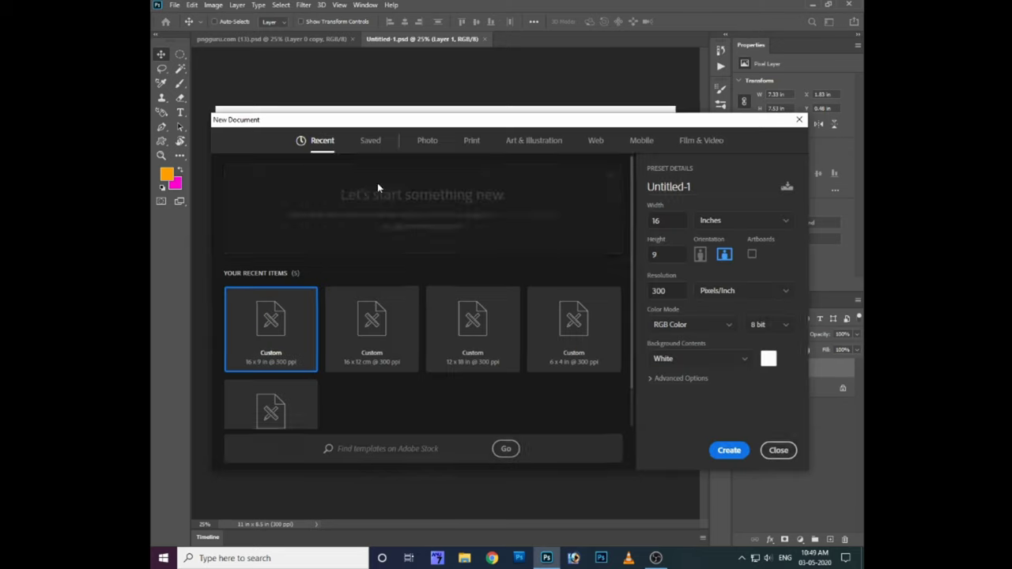
scroll(375, 323, "down", 1)
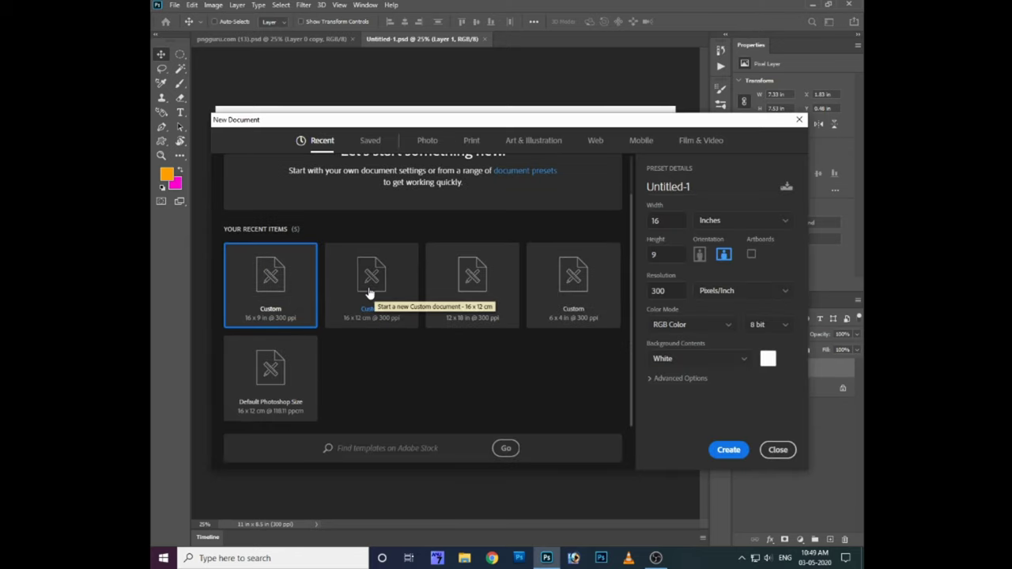
left_click(472, 281)
left_click(727, 449)
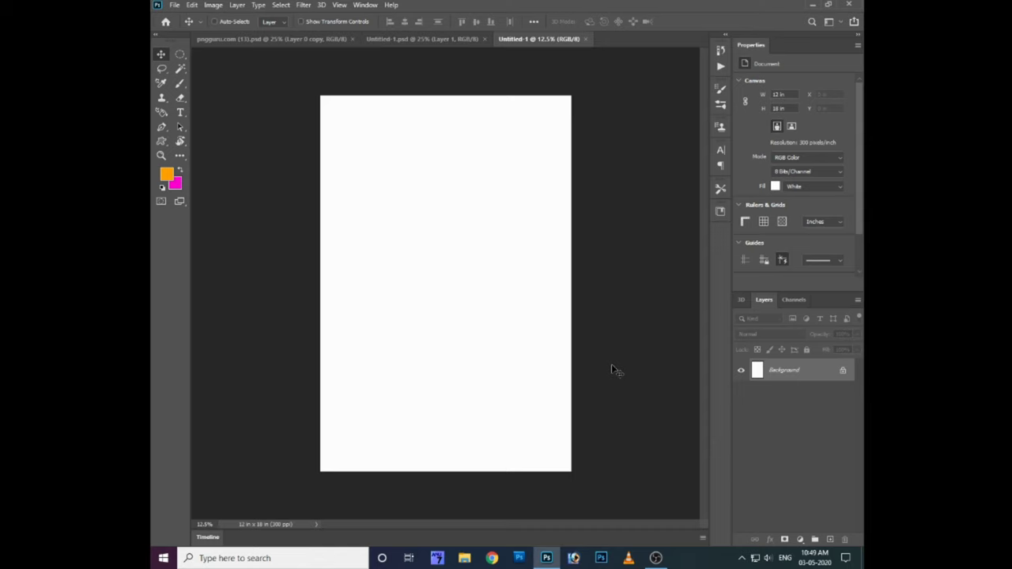
key("alt+i")
key("g")
key("9")
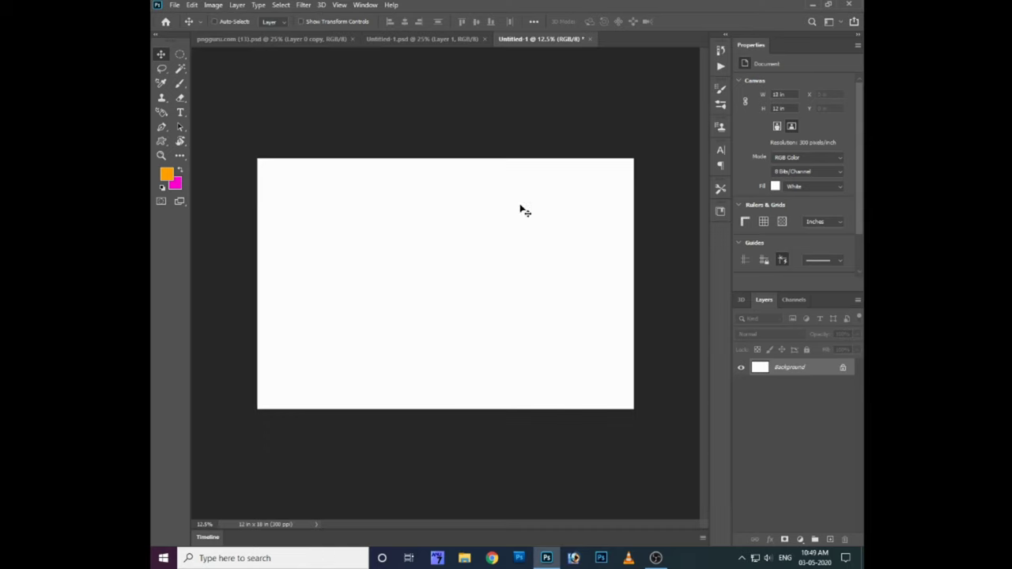
Step: Drag the camera from Untitled-1.psd into the new landscape document as Layer 1
left_click(398, 39)
mouse_move(442, 268)
left_mouse_down()
mouse_move(462, 224)
mouse_move(450, 234)
mouse_move(464, 234)
left_mouse_up()
key("ctrl+t")
Step: Close the old Untitled-1.psd camera tab and scale the placed camera up slightly
key("Return")
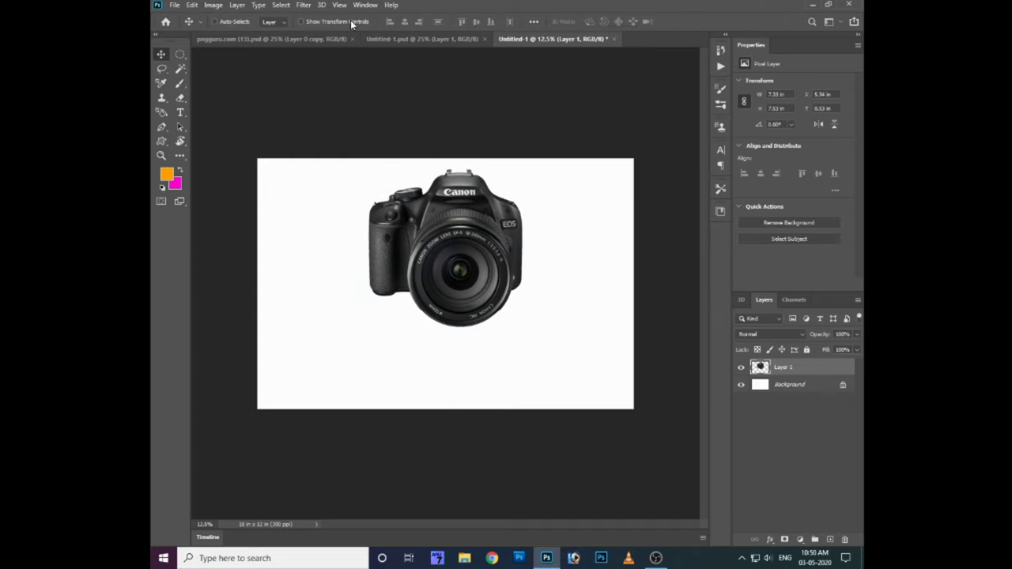
left_click(372, 39)
left_click(484, 39)
left_click(273, 38)
left_click(419, 39)
key("ctrl+t")
left_click_drag(522, 326, 535, 330)
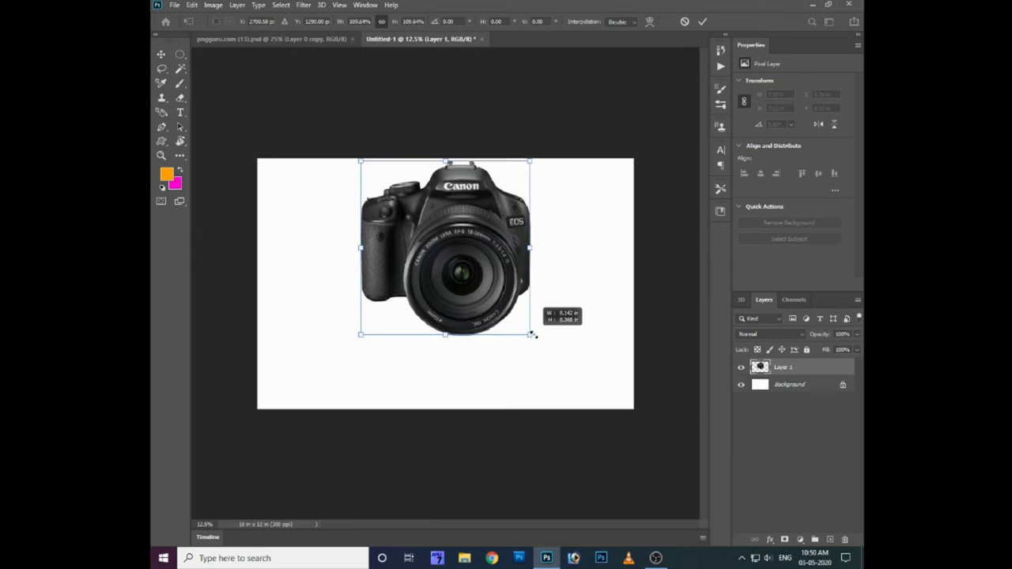
key("Return")
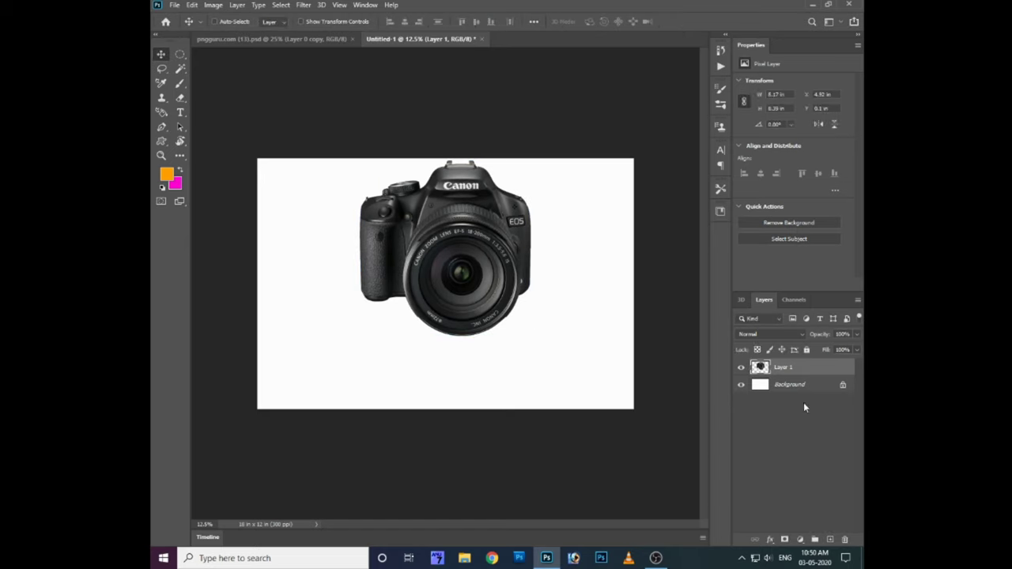
Step: Duplicate the Background and add a radial Gradient Overlay centred behind the camera
left_click(791, 384)
key("ctrl+j")
left_click(784, 541)
key("ctrl+z")
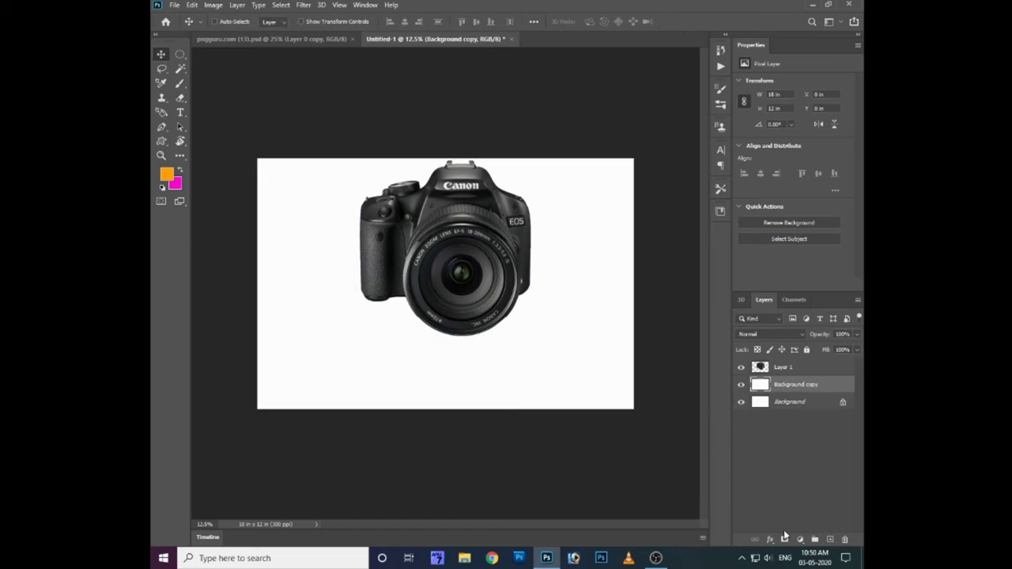
left_click(770, 540)
left_click(799, 506)
left_click_drag(619, 276, 582, 284)
mouse_move(554, 203)
left_mouse_down()
mouse_move(535, 271)
mouse_move(698, 68)
mouse_move(596, 131)
left_mouse_up()
Step: Set the gradient's left stop to dark grey #595858 in the Gradient Editor
left_click(608, 193)
double_click(766, 316)
key("Return")
key("Return")
mouse_move(599, 151)
left_mouse_down()
mouse_move(603, 230)
mouse_move(605, 140)
mouse_move(561, 81)
left_mouse_up()
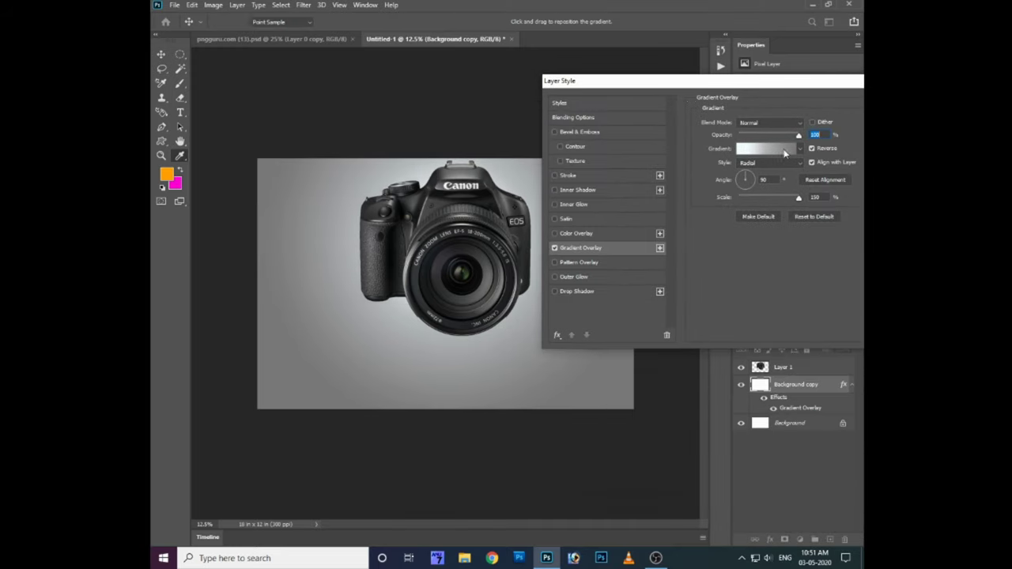
left_click(765, 149)
double_click(582, 317)
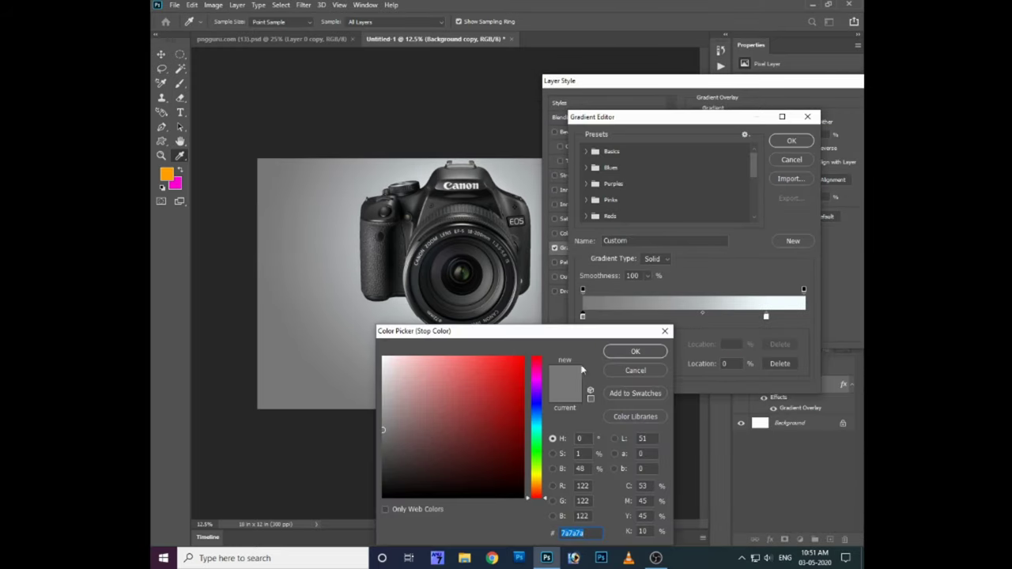
left_click(641, 353)
left_click(792, 140)
Step: Accept the Gradient Overlay settings and open the camera_lens_PNG37 (1) image
key("Return")
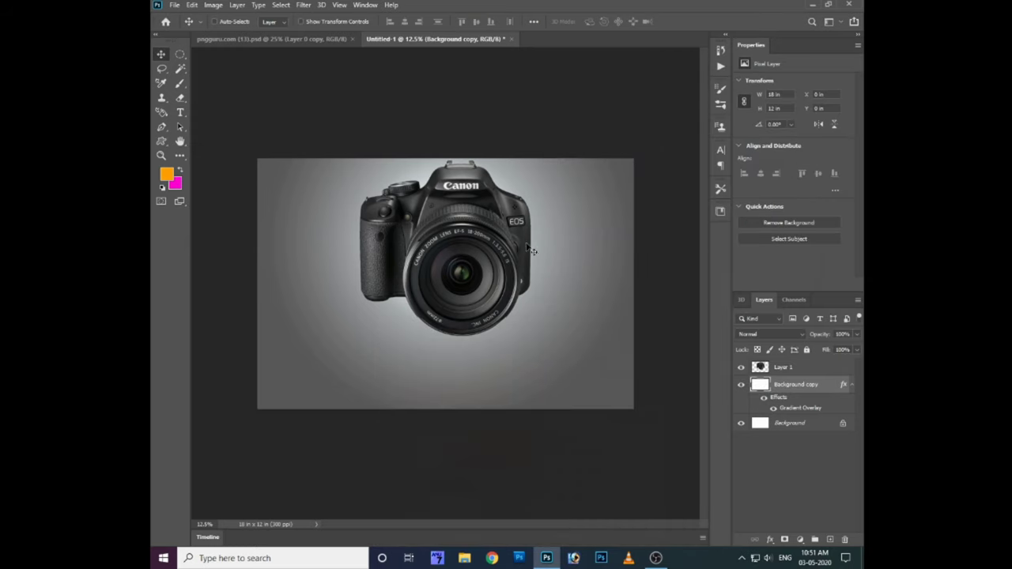
double_click(784, 408)
left_click_drag(484, 80, 473, 309)
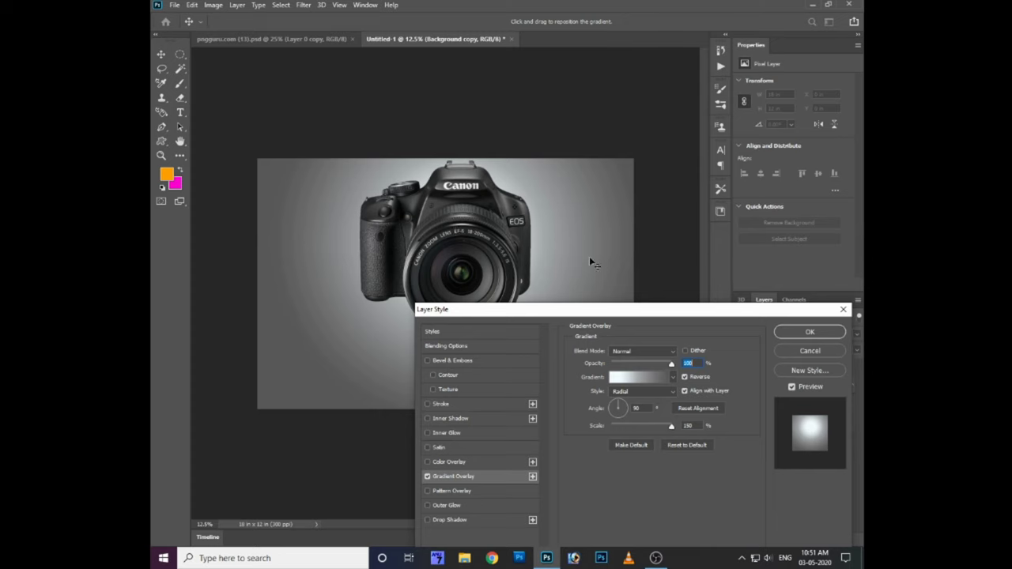
left_click(778, 332)
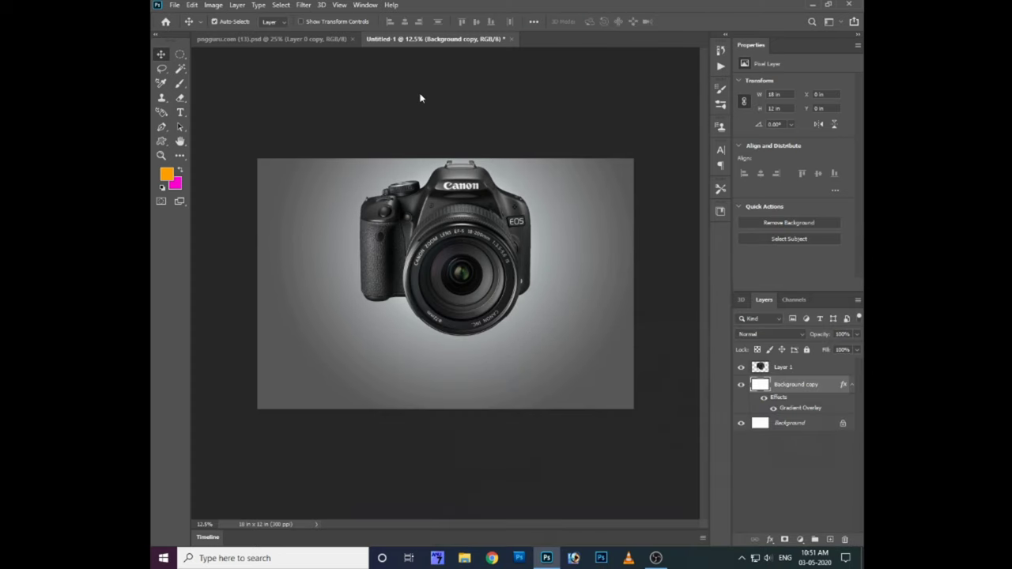
key("ctrl+o")
double_click(461, 83)
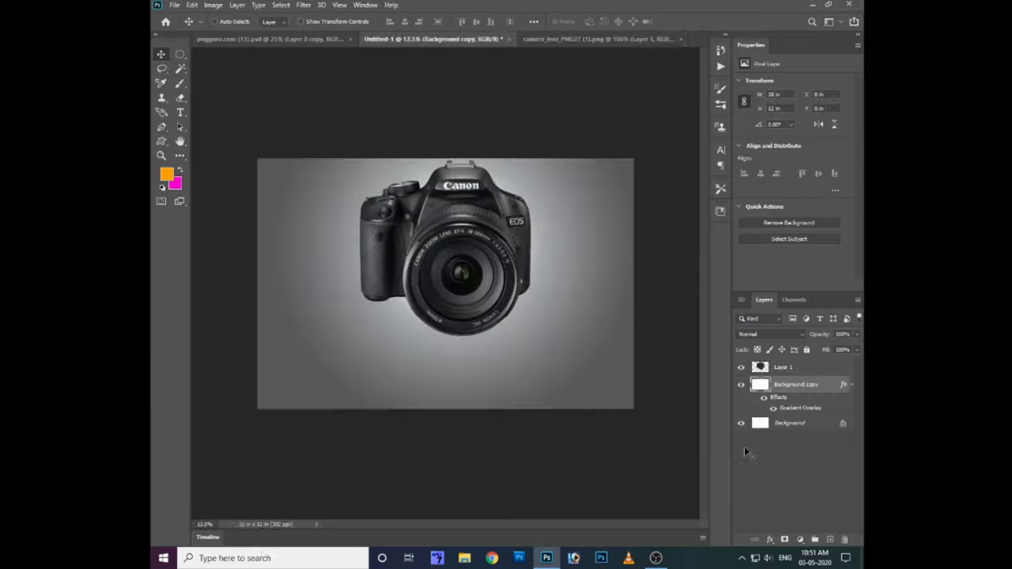
Step: Bring the blue lens in above the camera and scale it from centre over the camera lens
mouse_move(491, 284)
left_mouse_down()
mouse_move(427, 36)
mouse_move(485, 296)
mouse_move(479, 277)
mouse_move(490, 272)
mouse_move(542, 351)
left_mouse_up()
key("ctrl+bracketright")
key("ctrl+plus")
key("ctrl+t")
left_click_drag(492, 303, 496, 306)
left_click_drag(535, 208, 560, 186)
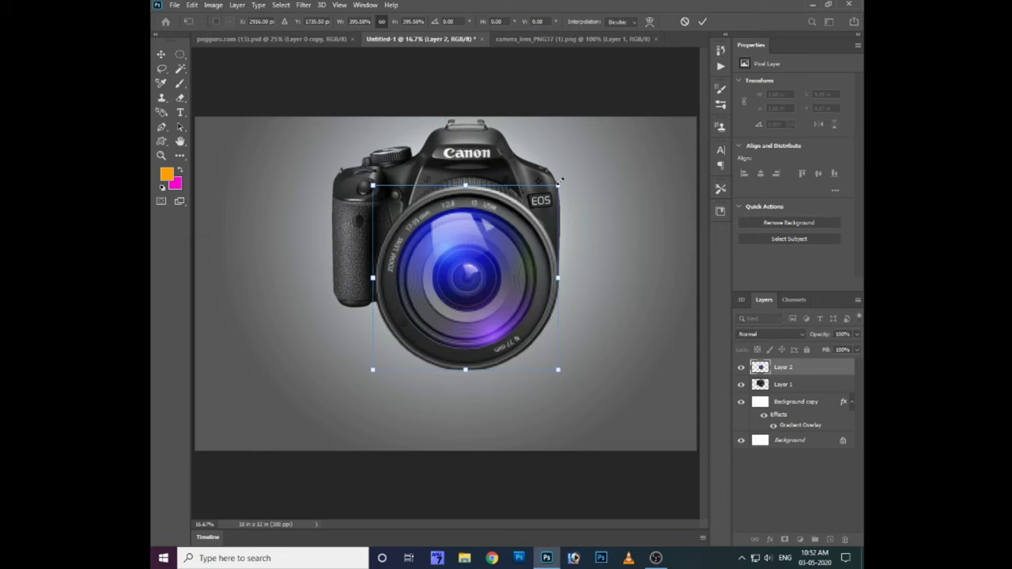
key("Return")
key("ctrl+plus")
key("ctrl+minus")
Step: Nudge the lens down and rotate it upright to align with the camera's lens
key("Down")
key("Down")
key("Down")
key("Down")
key("Down")
key("Down")
key("shift+Down")
key("shift+Down")
key("shift+Down")
key("shift+Down")
key("shift+Down")
key("shift+Down")
key("shift+Down")
key("shift+Down")
key("shift+Down")
key("shift+Down")
key("shift+Down")
key("shift+Down")
key("ctrl+t")
mouse_move(363, 189)
left_mouse_down()
mouse_move(411, 128)
mouse_move(487, 139)
left_mouse_up()
key("Return")
key("ctrl+plus")
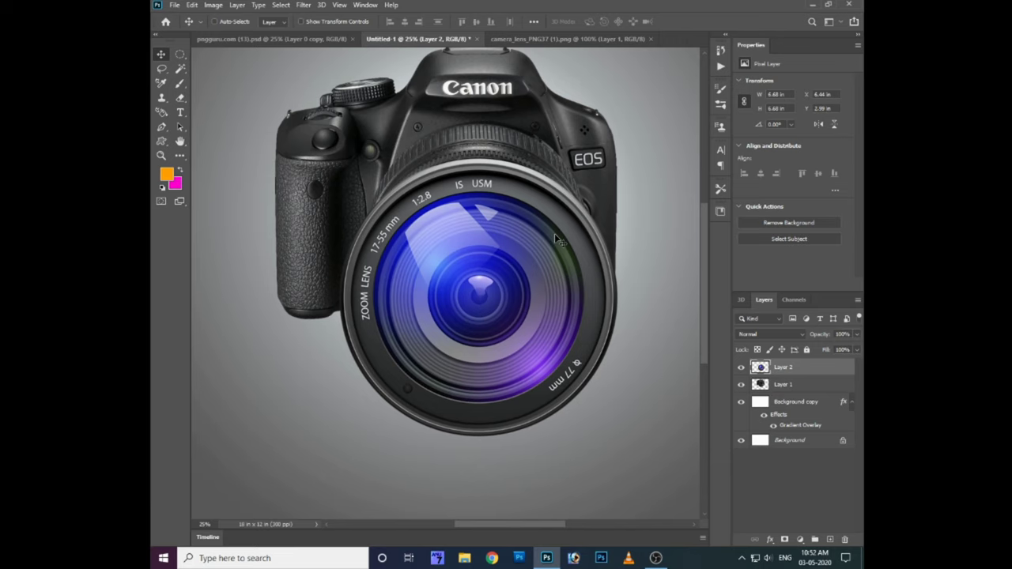
key("ctrl+plus")
key("ctrl+plus")
scroll(445, 287, "right", 3)
key("p")
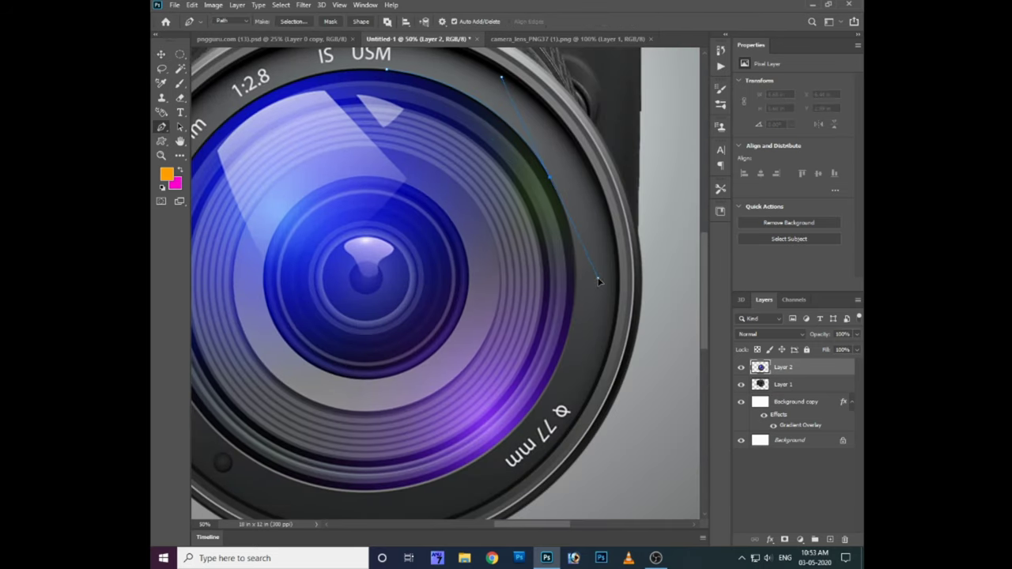
Step: Trace a curved Pen path around the inner glass of the lens
scroll(579, 265, "down", 2)
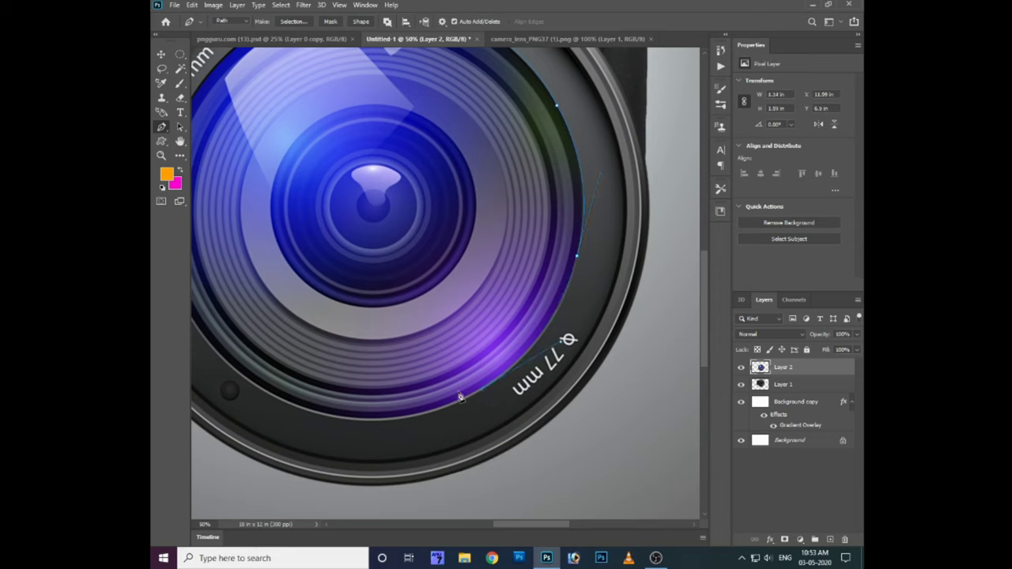
left_click_drag(229, 391, 217, 364)
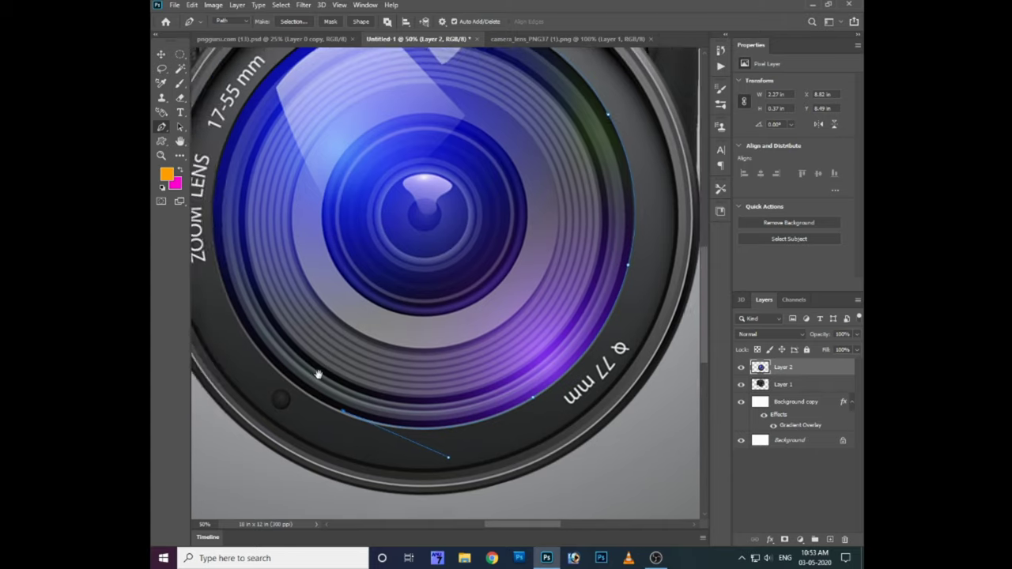
left_click_drag(307, 375, 361, 420)
mouse_move(234, 388)
left_mouse_down()
mouse_move(245, 94)
mouse_move(235, 123)
left_mouse_up()
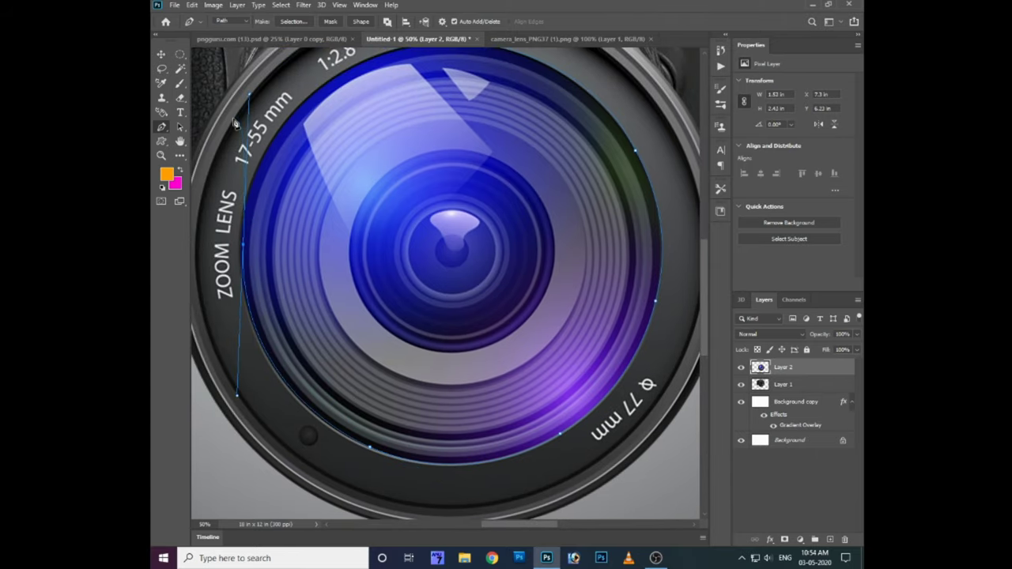
scroll(293, 219, "up", 3)
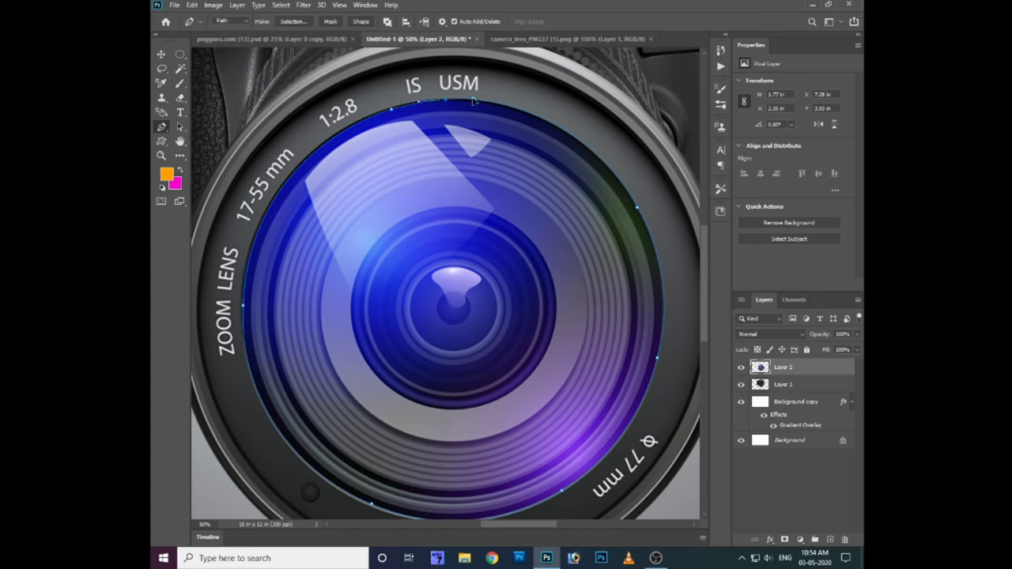
Step: Turn the lens path into a feathered selection and copy it to Layer 3
key("ctrl+Return")
key("shift+F6")
key("Return")
key("ctrl+j")
Step: Copy the Layer 2 lens into Layer 4 and a Layer 2 copy, clearing the selection
key("ctrl+minus")
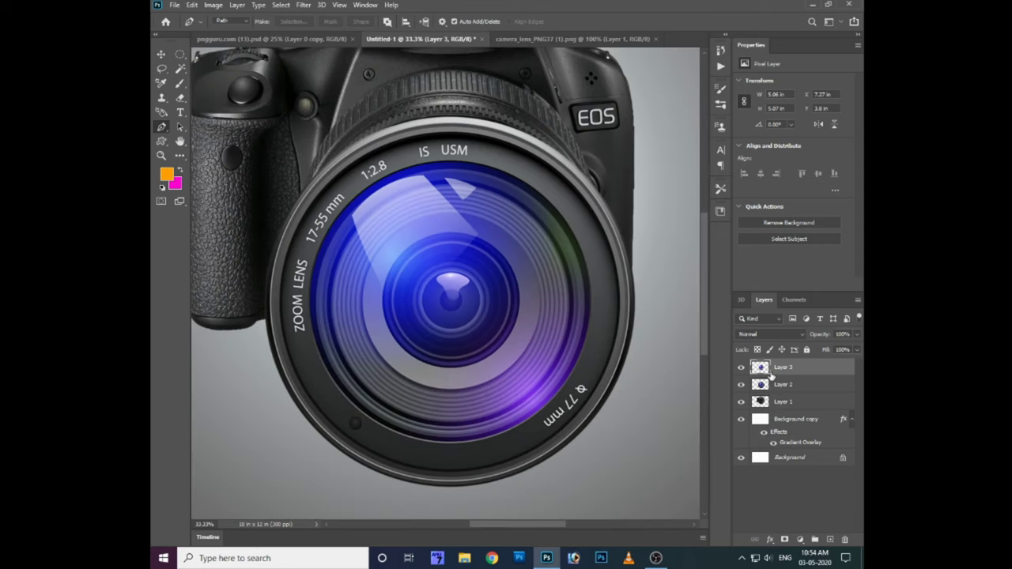
left_click(791, 384)
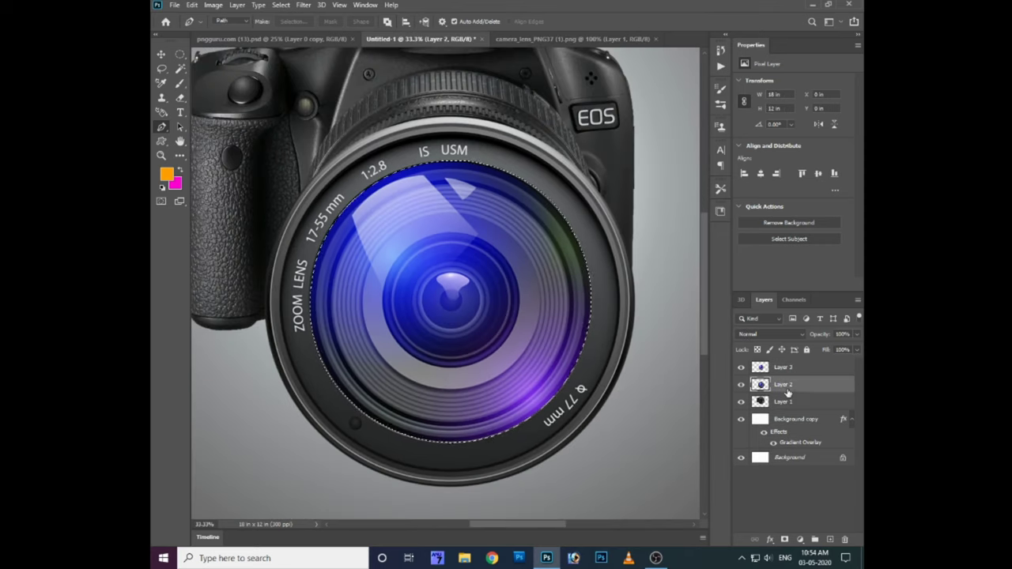
key("ctrl+j")
key("ctrl+d")
left_click(782, 402)
key("ctrl+j")
Step: Move Layer 4 up and Layer 3 to the top, then switch to the lens image tab
left_click(789, 387)
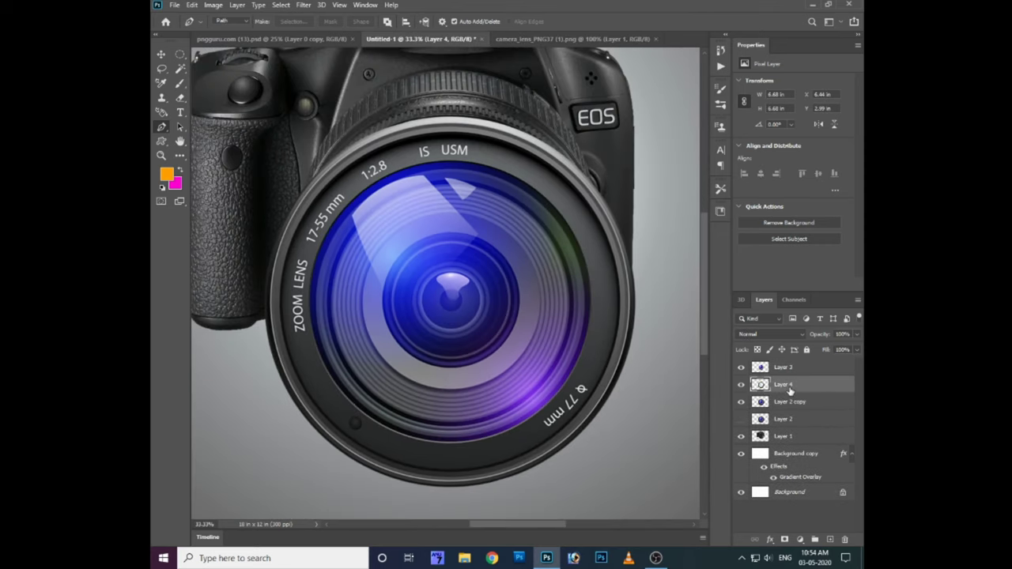
key("ctrl+bracketright")
left_click(826, 387)
key("ctrl+bracketright")
key("ctrl+minus")
key("ctrl+Tab")
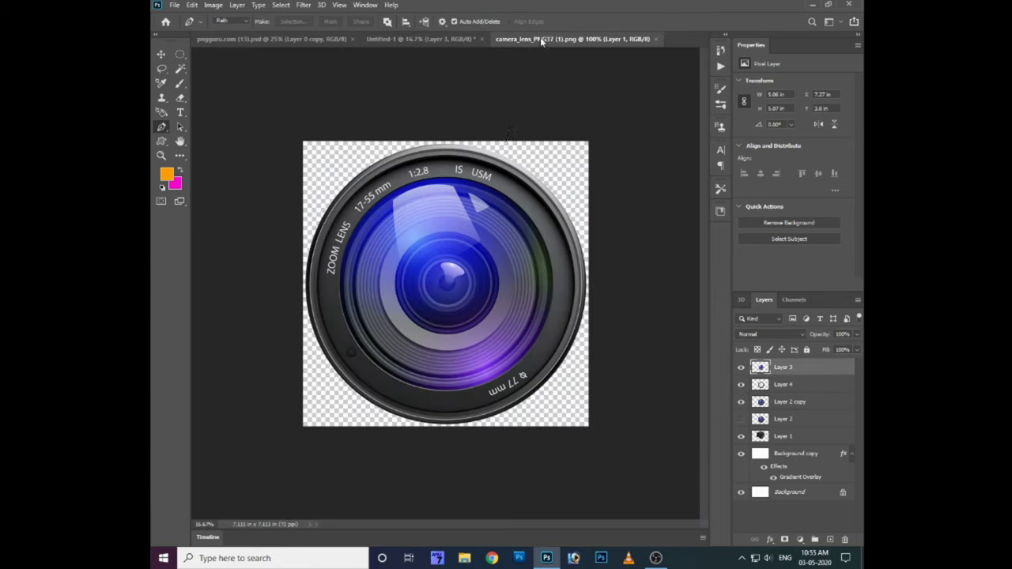
Step: Close the lens image, select all of the road photo and paste it into the lens selection
key("ctrl+w")
left_click(292, 42)
key("v")
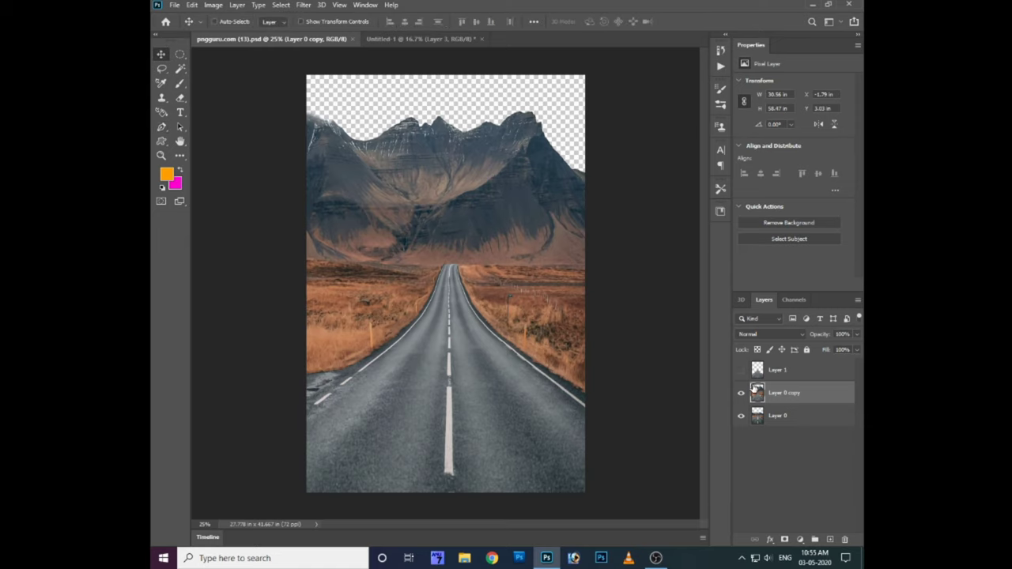
key("ctrl+a")
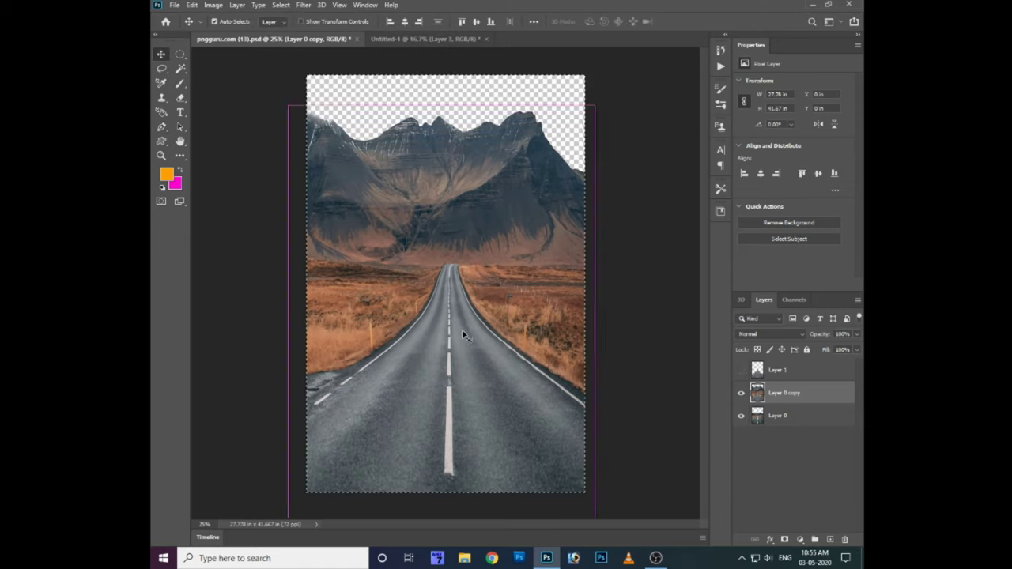
left_click(397, 39)
key("ctrl+plus")
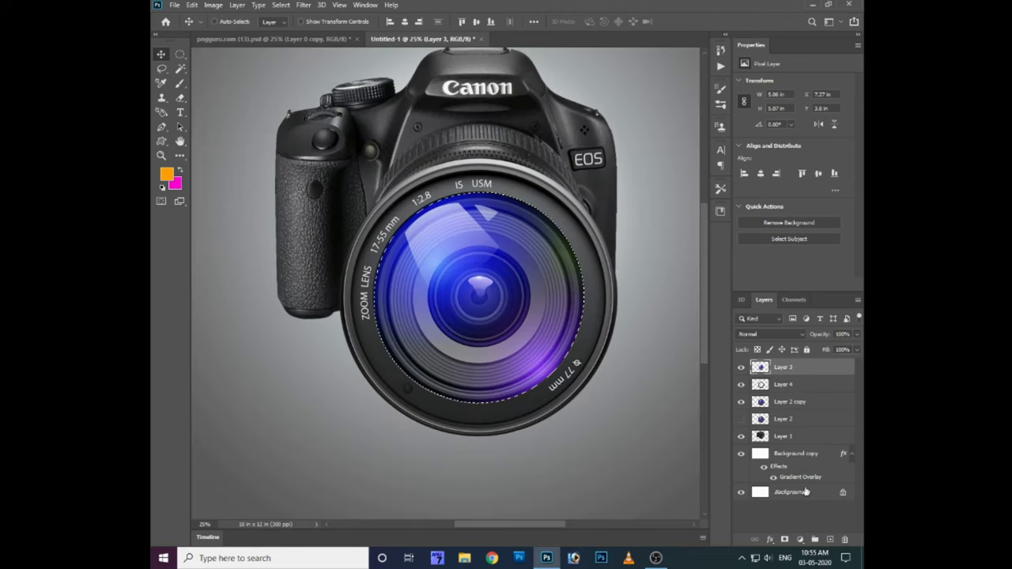
key("ctrl+shift+alt+v")
key("ctrl+minus")
Step: Enlarge and lower the road inside the lens, then duplicate it as Layer 5 copy and target its mask
key("ctrl+t")
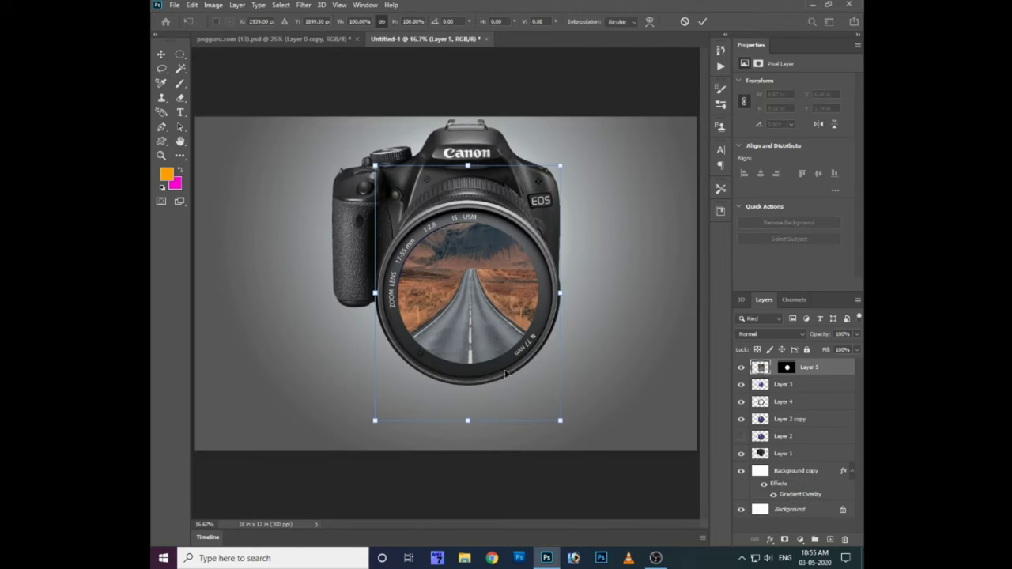
left_click_drag(562, 420, 592, 458)
left_click_drag(523, 379, 514, 376)
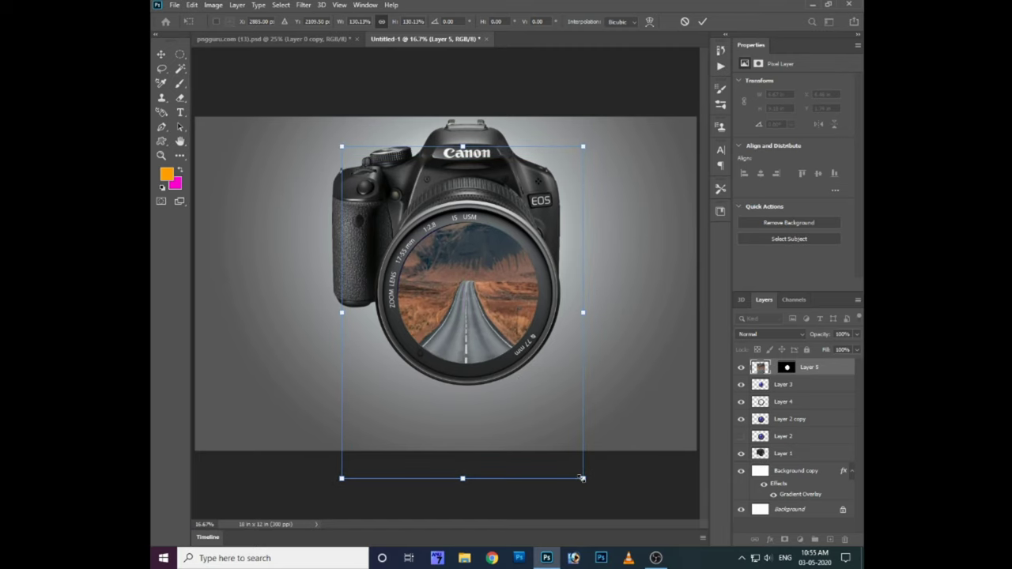
left_click_drag(585, 479, 599, 501)
key("Return")
key("ctrl+j")
key("ctrl+plus")
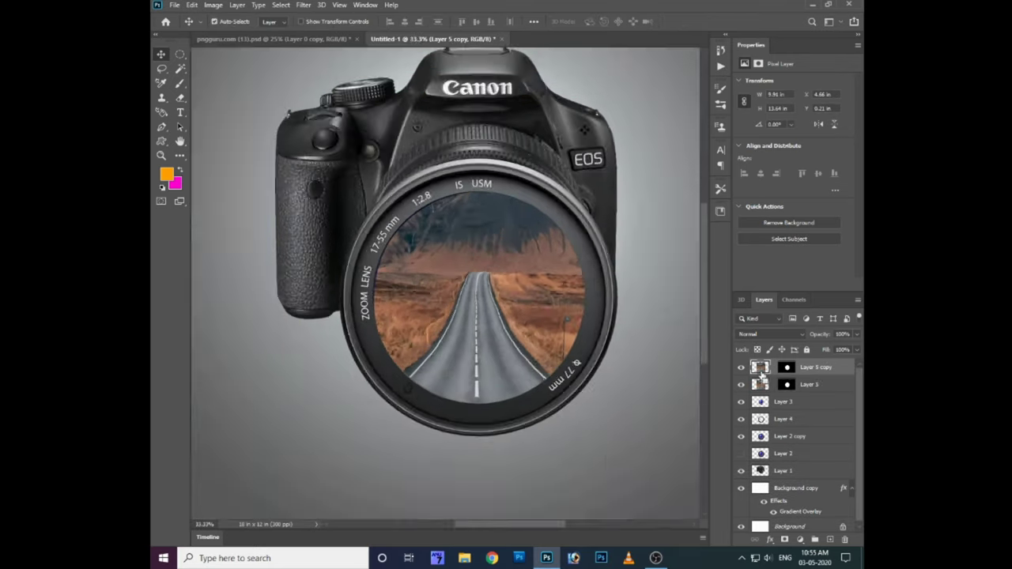
key("ctrl+plus")
left_click(785, 367)
Step: Paint white on the Layer 5 copy mask to extend the road below the lens to the bottom
key("d")
key("b")
left_click_drag(553, 474, 566, 423)
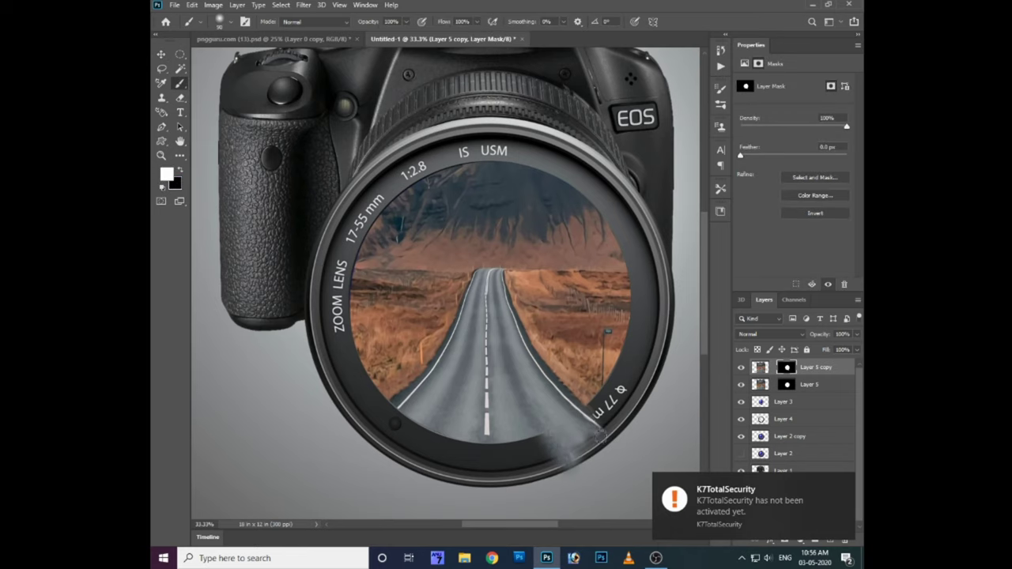
left_click_drag(599, 433, 593, 331)
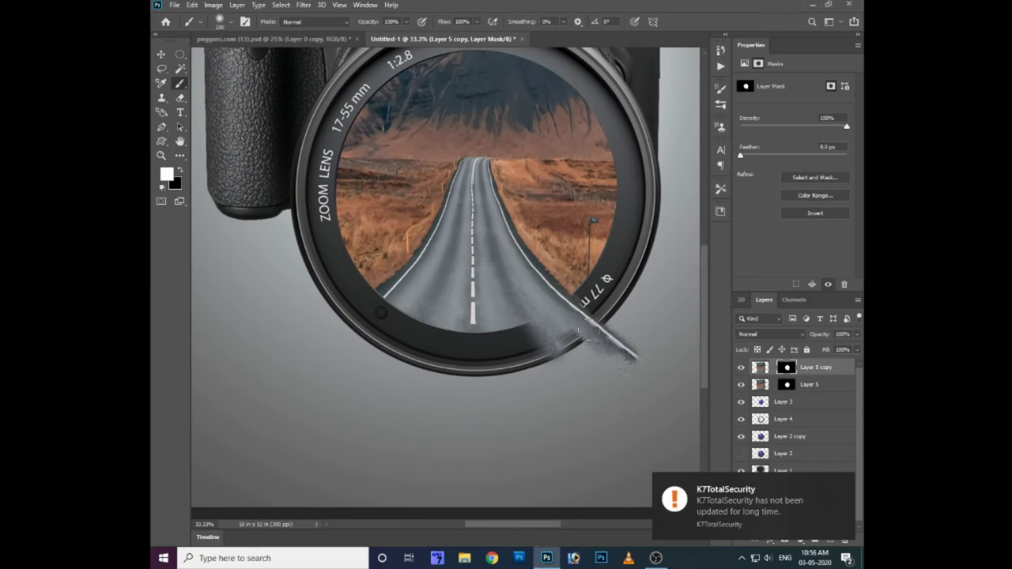
left_click_drag(581, 332, 672, 392)
left_click_drag(399, 316, 383, 384)
left_click_drag(443, 332, 443, 451)
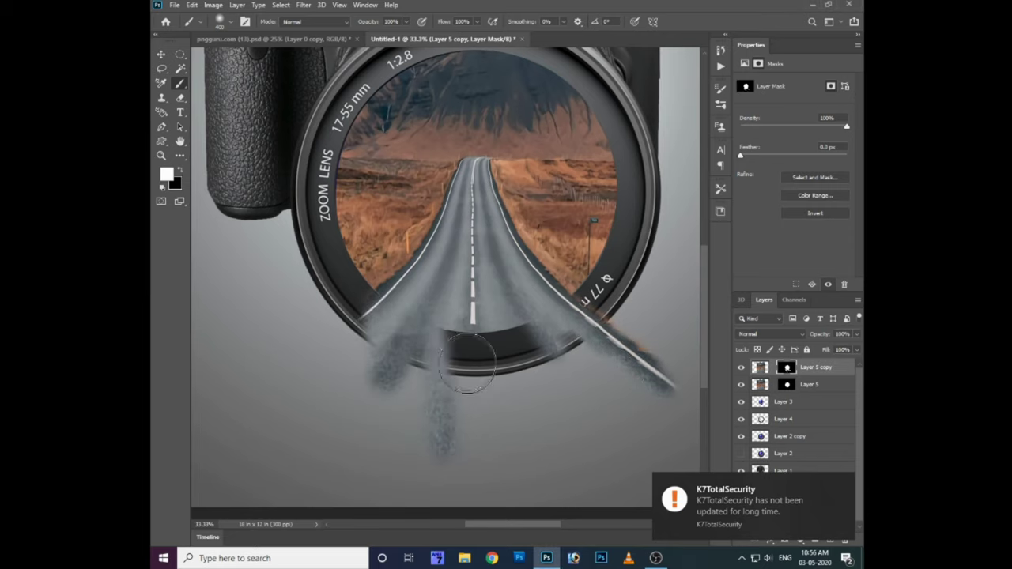
left_click_drag(467, 362, 468, 507)
mouse_move(522, 316)
left_mouse_down()
mouse_move(553, 499)
mouse_move(624, 340)
left_mouse_up()
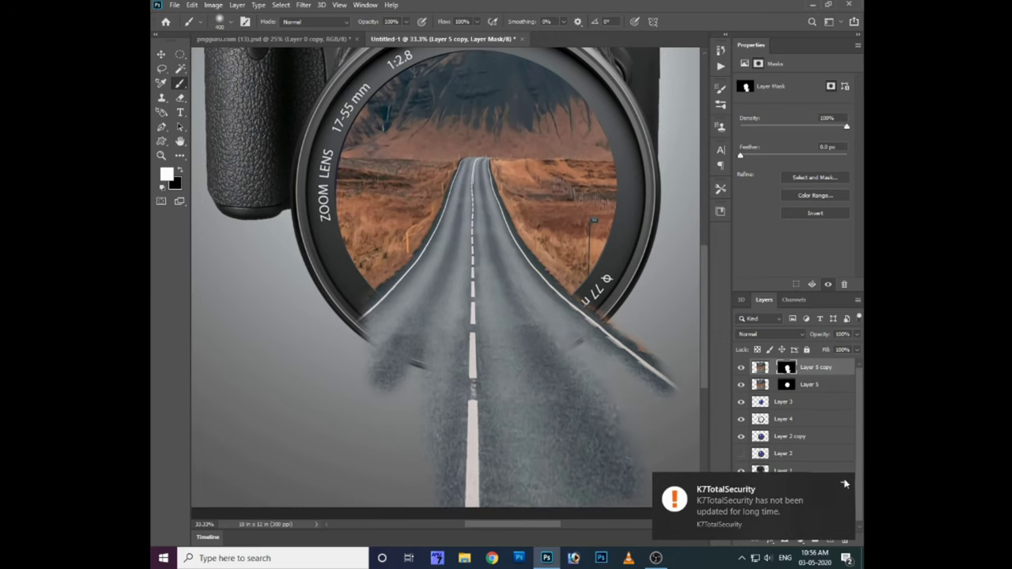
left_click(845, 484)
Step: Widen the revealed road toward the left, painting in its left edge and shoulder
left_click_drag(391, 492, 399, 411)
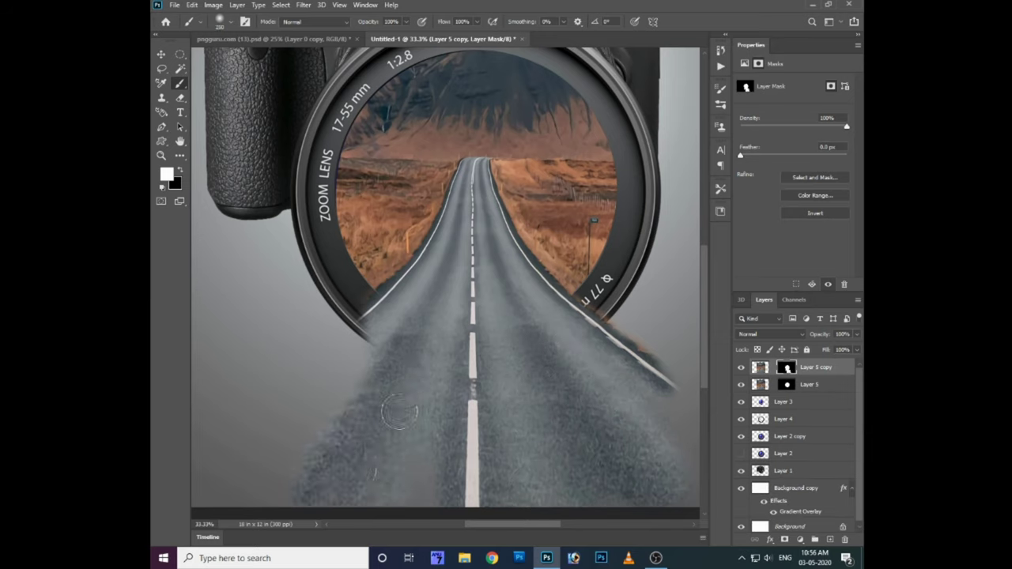
left_click_drag(353, 387, 261, 482)
mouse_move(351, 339)
left_mouse_down()
mouse_move(245, 487)
mouse_move(206, 506)
left_mouse_up()
mouse_move(352, 316)
left_mouse_down()
mouse_move(190, 490)
mouse_move(225, 447)
left_mouse_up()
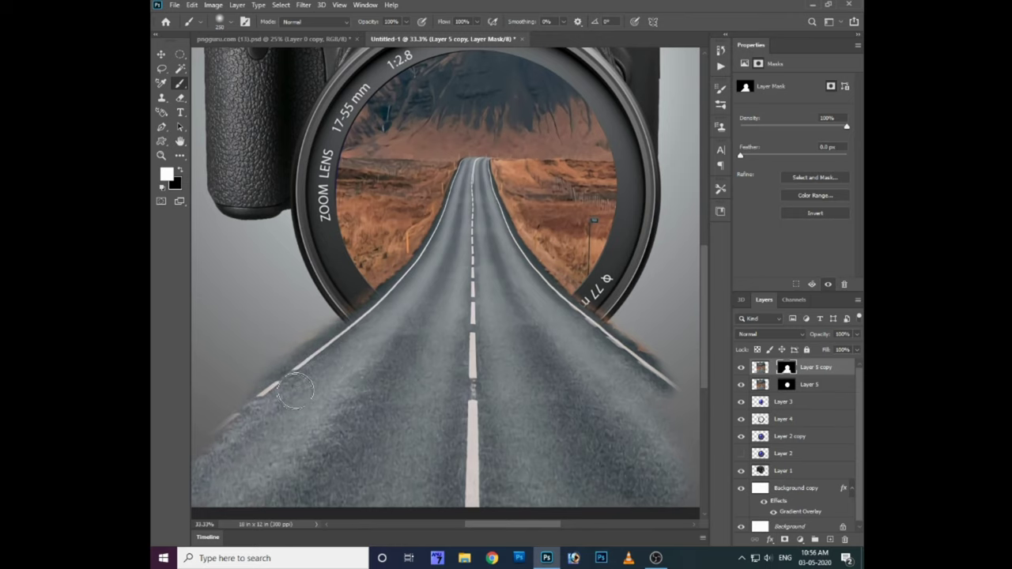
mouse_move(296, 371)
left_mouse_down()
mouse_move(261, 387)
mouse_move(351, 346)
left_mouse_up()
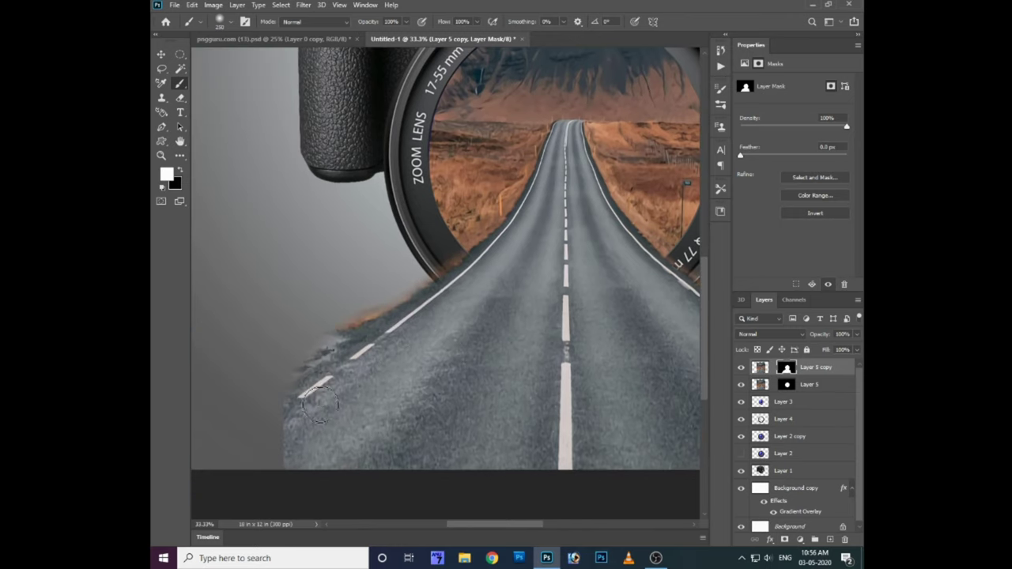
key("e")
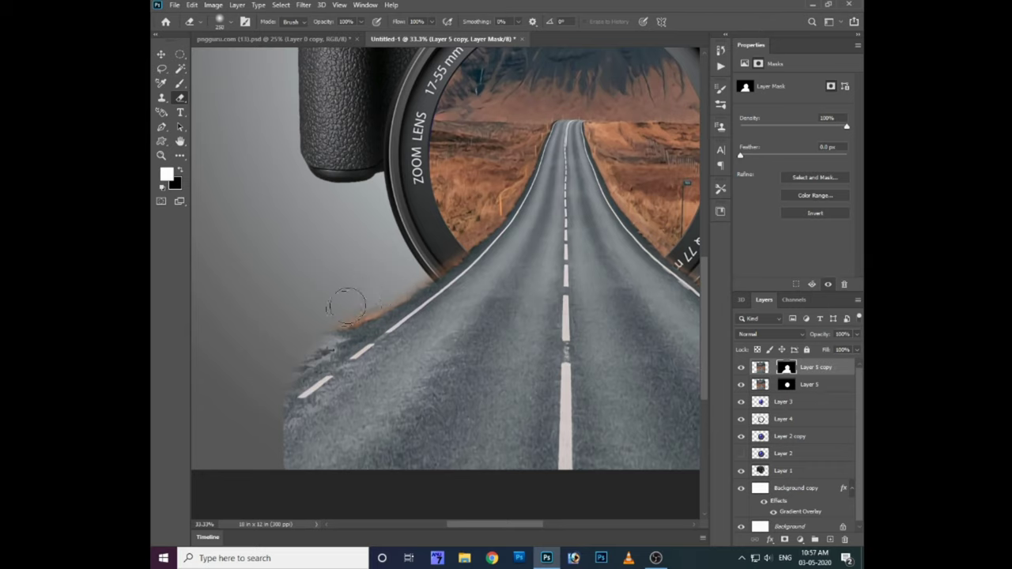
scroll(295, 356, "right", 5)
Step: Reveal the road's right edge, undo a stray orange grass patch, and select Layer 5
key("b")
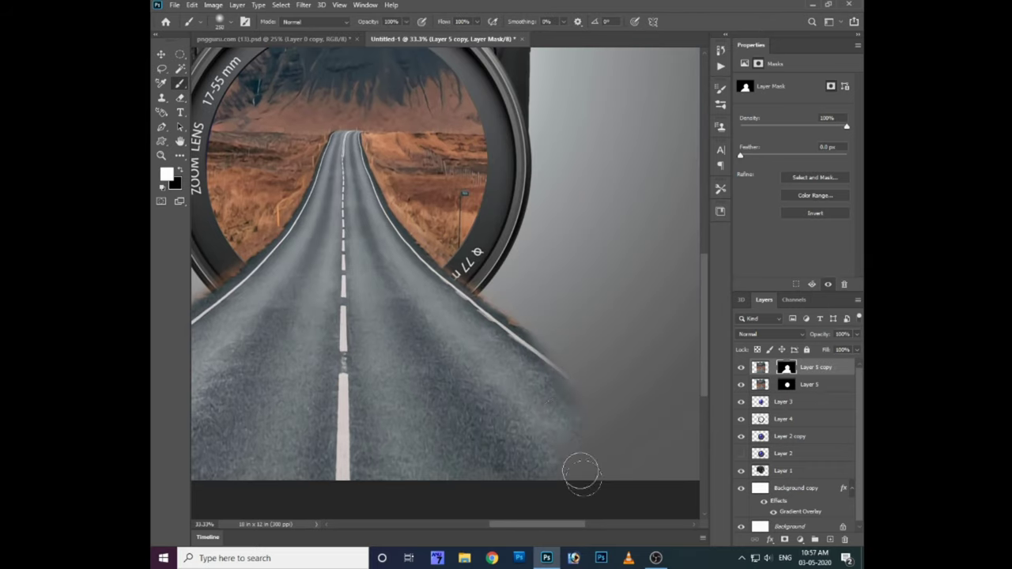
left_click_drag(607, 446, 526, 340)
left_click_drag(537, 295, 564, 324)
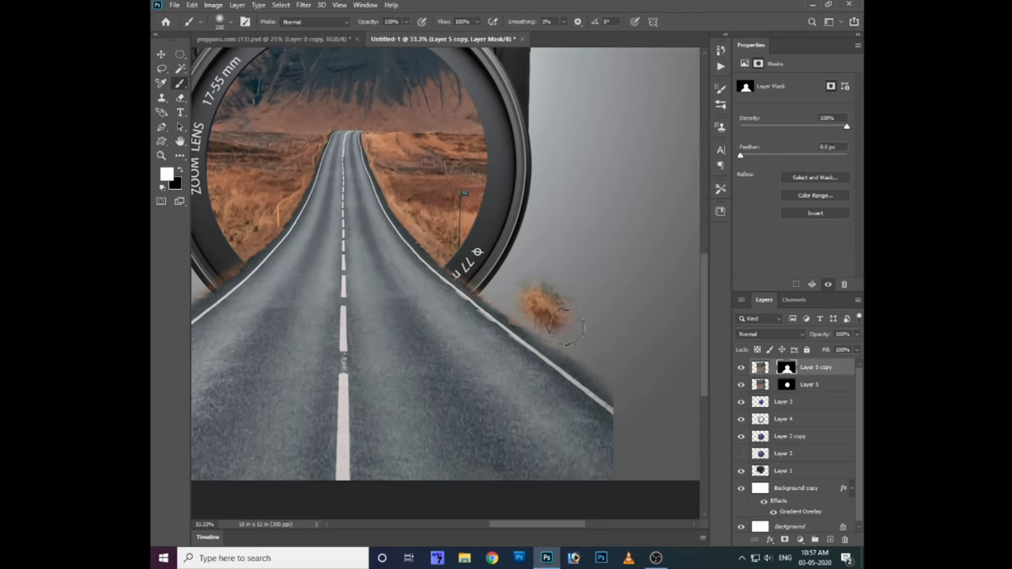
key("ctrl+z")
key("e")
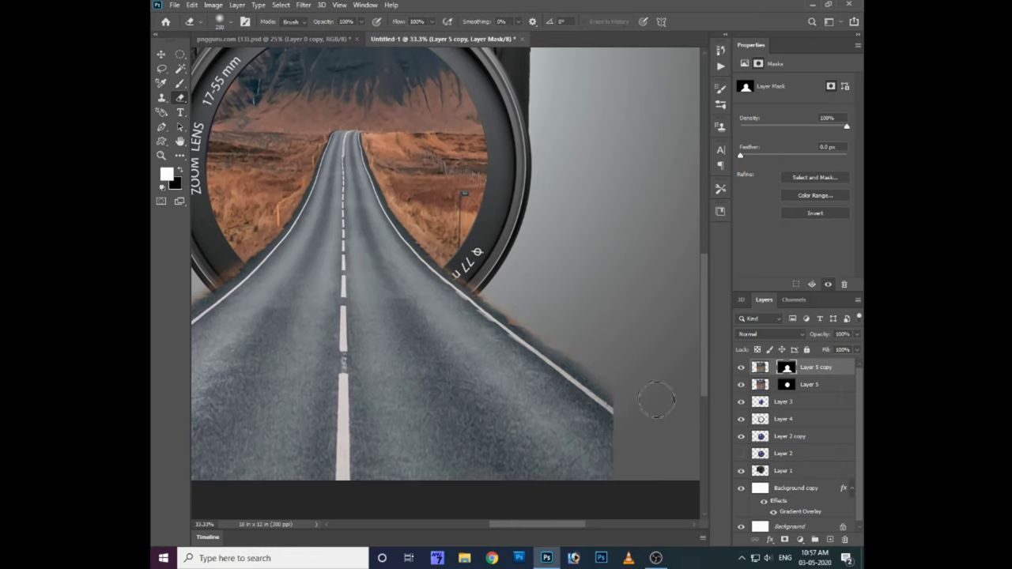
key("ctrl+0")
left_click(759, 385)
Step: Link Layer 5 and Layer 5 copy, then scale and nudge them down so the road fans wider
key("ctrl+d")
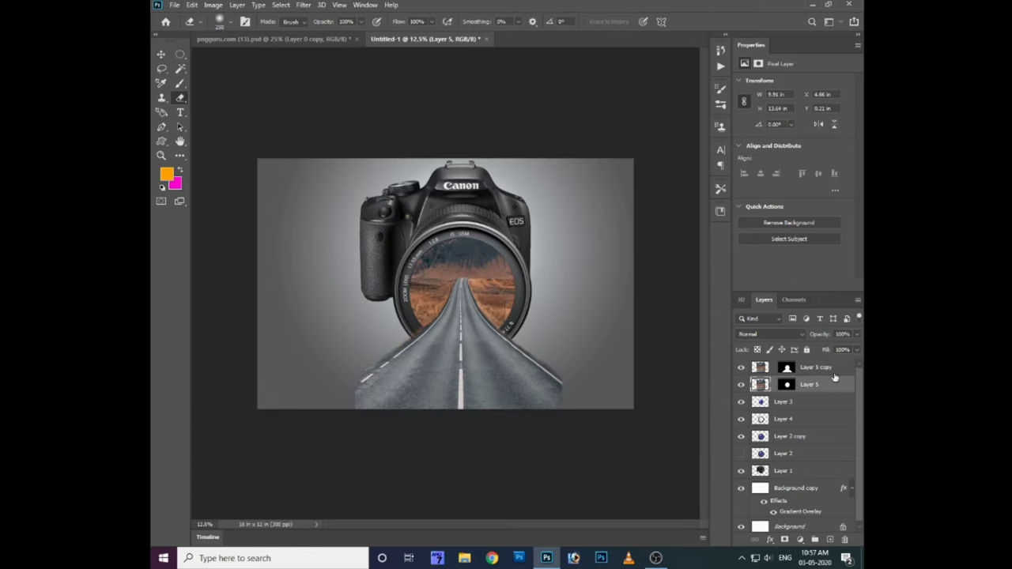
left_click(807, 367, "shift")
left_click(755, 539)
key("ctrl+t")
left_click_drag(563, 449, 596, 480)
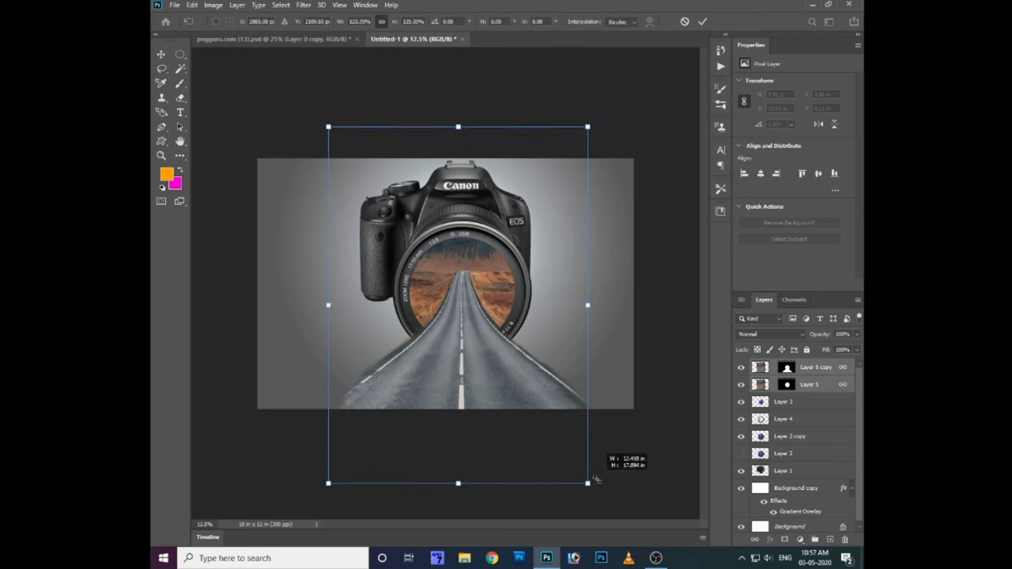
left_click_drag(596, 480, 593, 473)
key("shift+Down")
key("shift+Down")
key("shift+Down")
key("shift+Down")
key("shift+Down")
key("shift+Down")
key("shift+Down")
key("shift+Down")
key("shift+Down")
key("shift+Down")
key("shift+Down")
key("shift+Down")
key("shift+Down")
key("shift+Down")
key("shift+Down")
key("shift+Down")
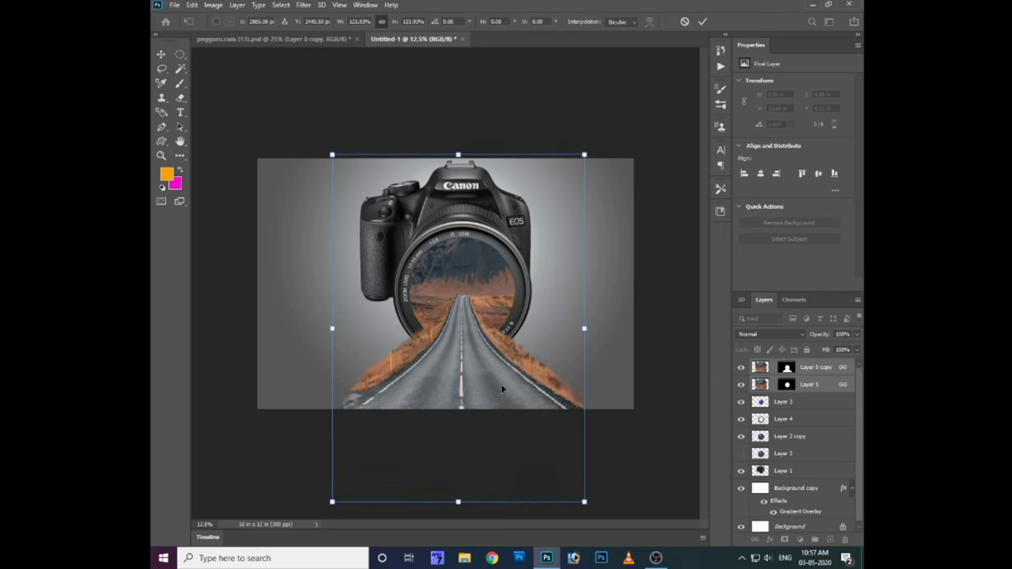
left_click_drag(585, 151, 578, 169)
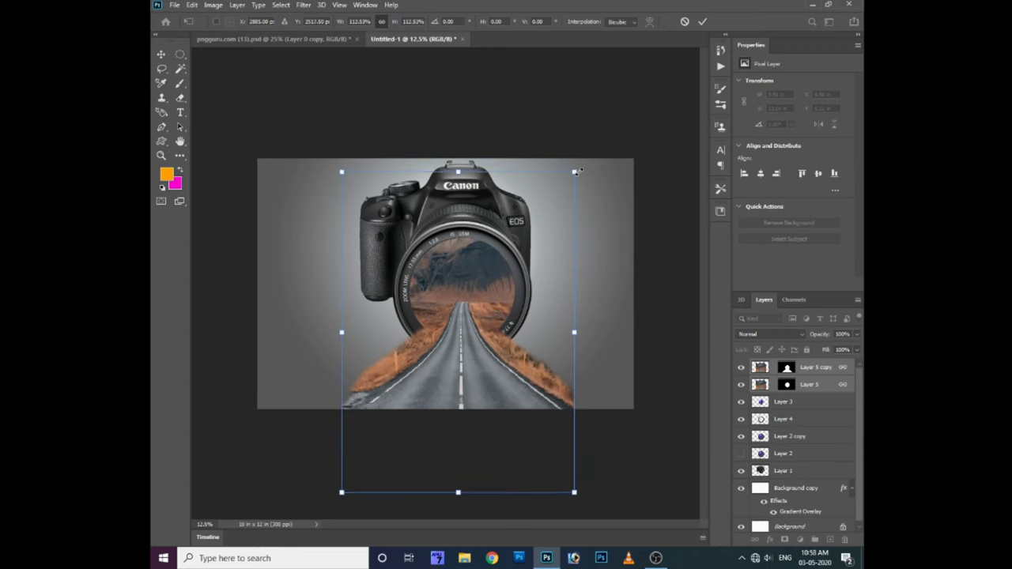
key("Return")
key("ctrl+plus")
Step: On Layer 5 copy's mask, erase the grass and fence posts right of the road
key("e")
scroll(502, 279, "down", 3)
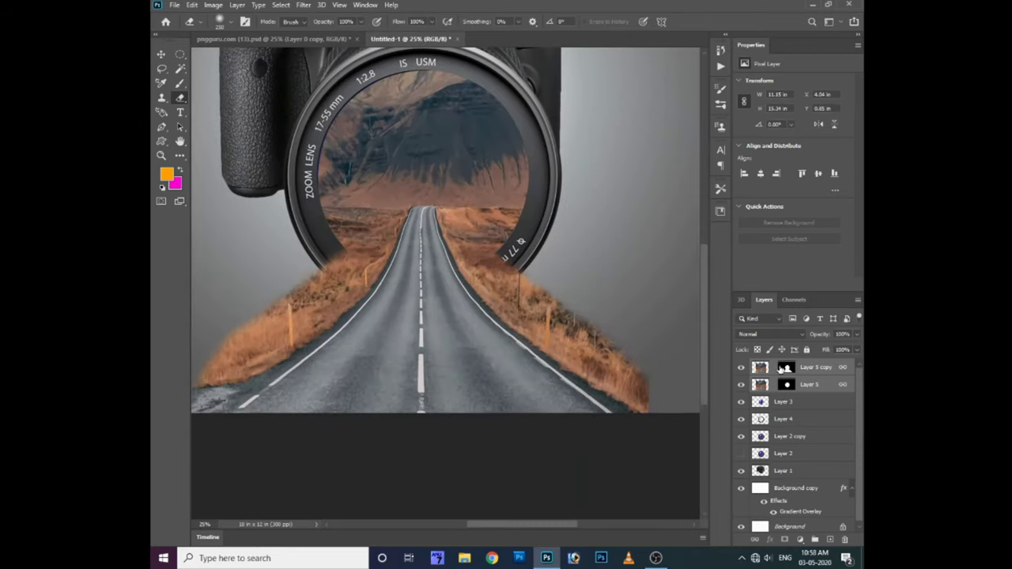
left_click(786, 367)
key("d")
key("ctrl+plus")
mouse_move(518, 255)
left_mouse_down()
mouse_move(581, 328)
mouse_move(522, 305)
mouse_move(618, 351)
left_mouse_up()
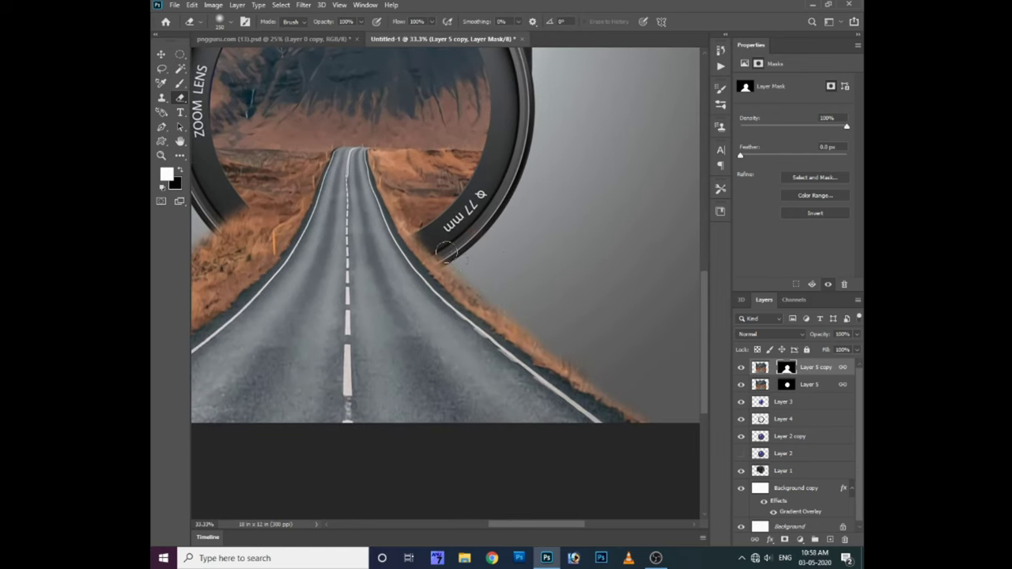
Step: Erase the orange grass along the road's lower-left edge
key("b")
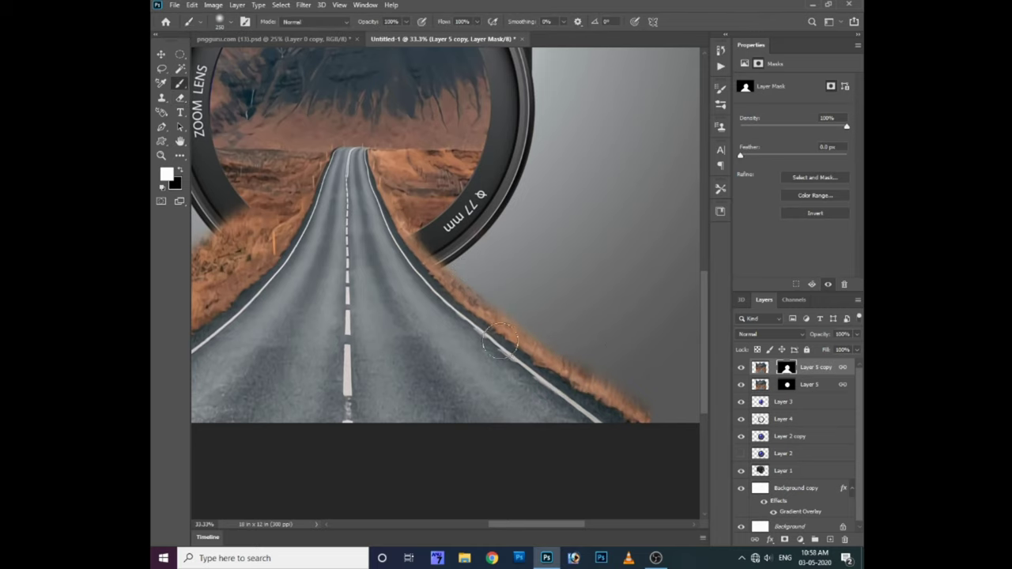
key("e")
left_click_drag(374, 302, 553, 310)
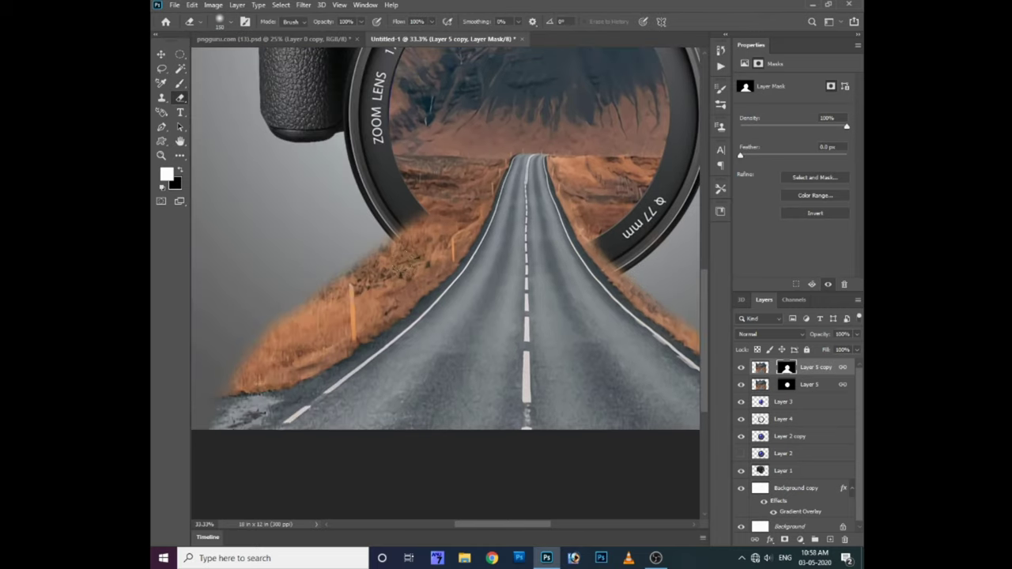
left_click_drag(431, 238, 322, 324)
mouse_move(434, 237)
left_mouse_down()
mouse_move(346, 265)
mouse_move(269, 347)
mouse_move(402, 251)
left_mouse_up()
left_click_drag(380, 314, 399, 243)
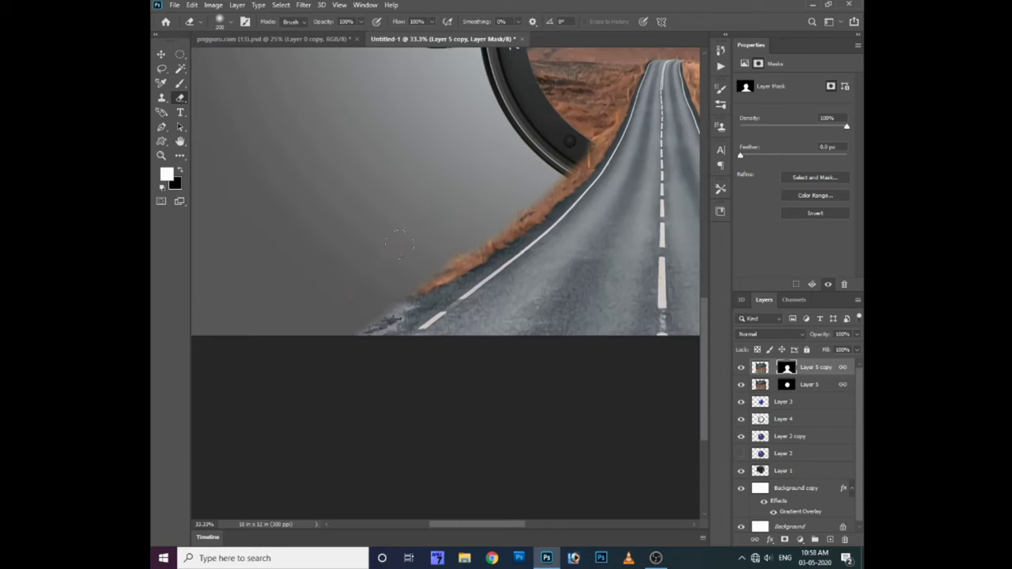
Step: Return to Layer 5 copy's mask with default white/black colours and the Brush ready
key("s")
key("ctrl+2")
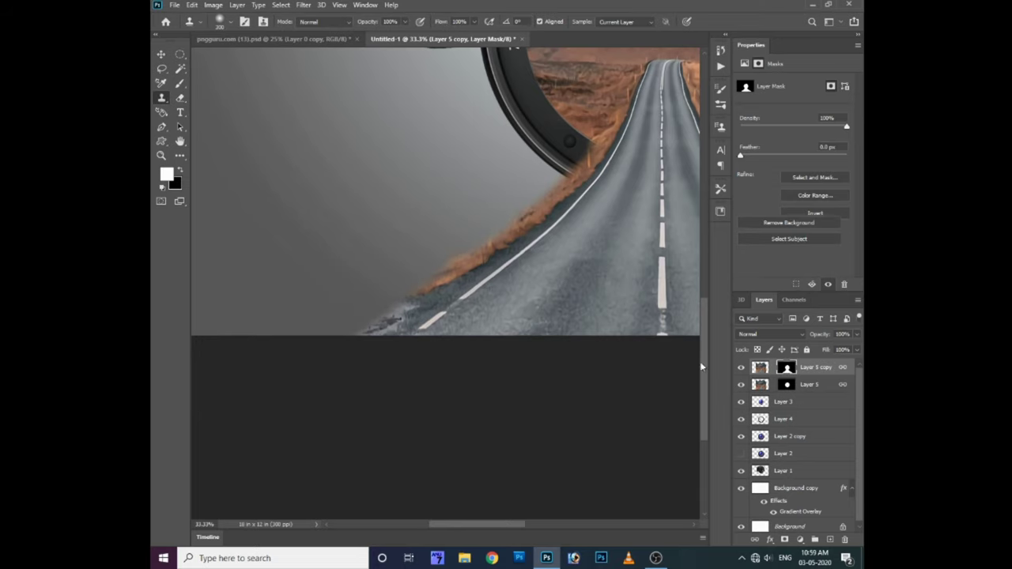
left_click(786, 367)
key("d")
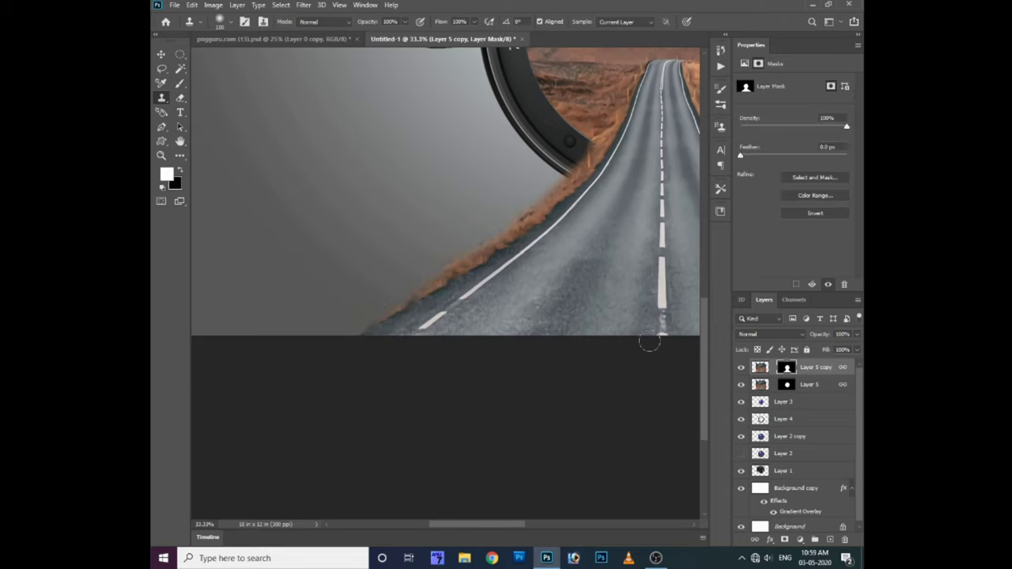
key("b")
scroll(532, 294, "right", 5)
scroll(595, 387, "up", 1)
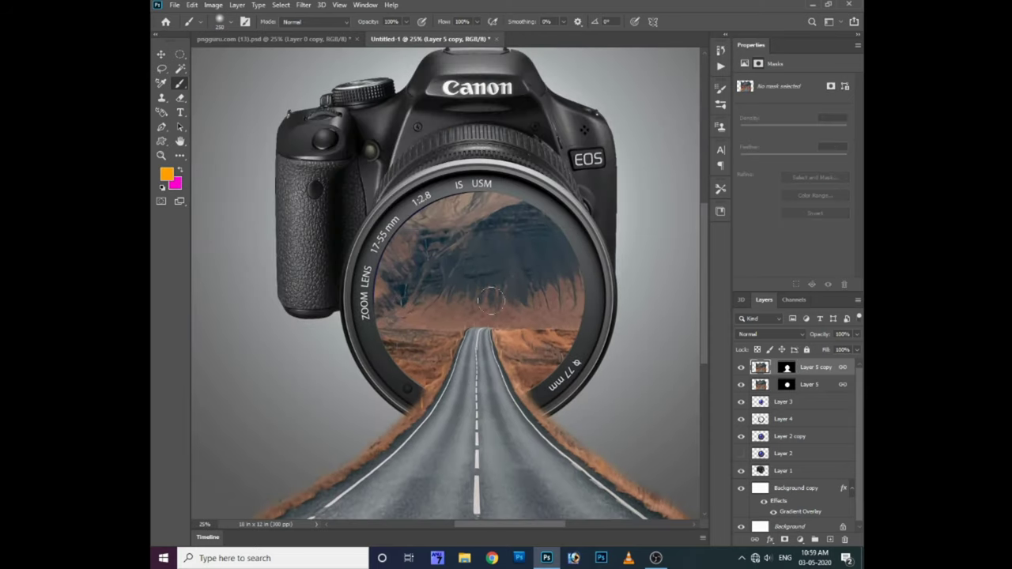
Step: Load Layer 5 copy's mask as a selection, then deselect and re-target the mask
scroll(517, 467, "down", 1)
right_click(510, 378)
left_click(538, 381)
left_click(786, 367, "ctrl")
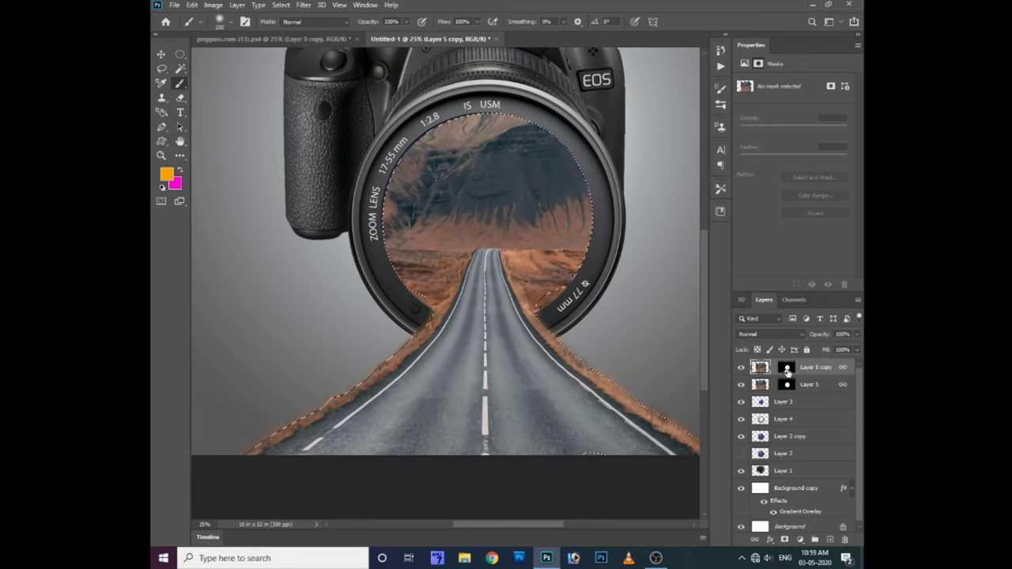
key("ctrl+d")
left_click(786, 367)
key("d")
Step: Burn both sides of the road darker on Layer 5 copy with an 1100 px brush
key("o")
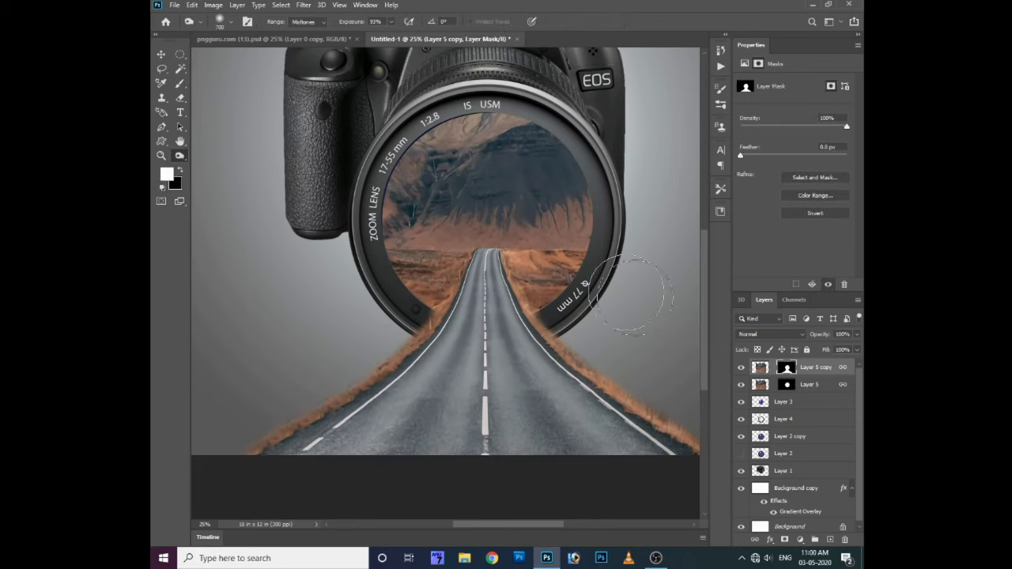
left_click(760, 385)
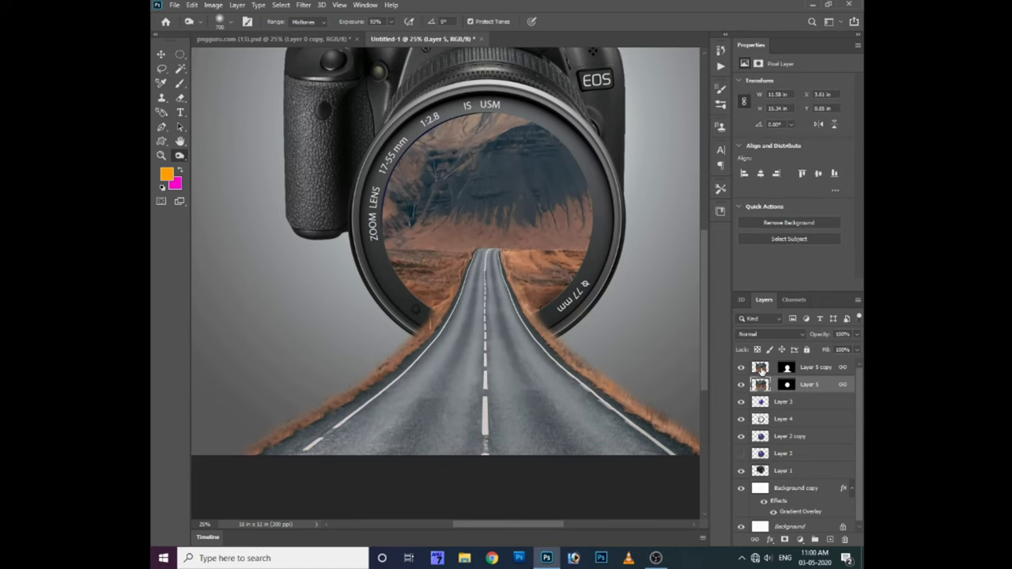
left_click(760, 369)
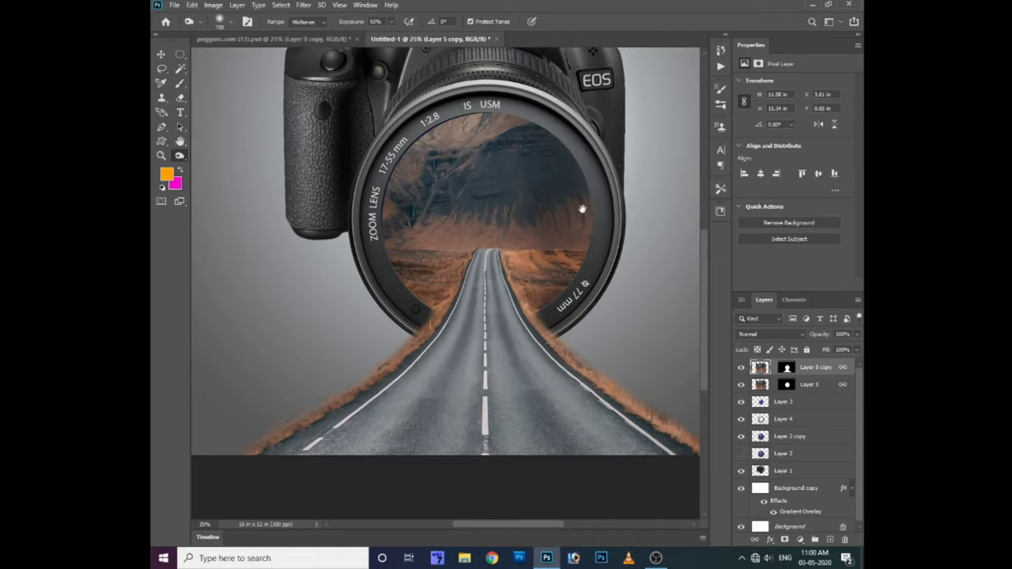
left_click_drag(581, 209, 567, 91)
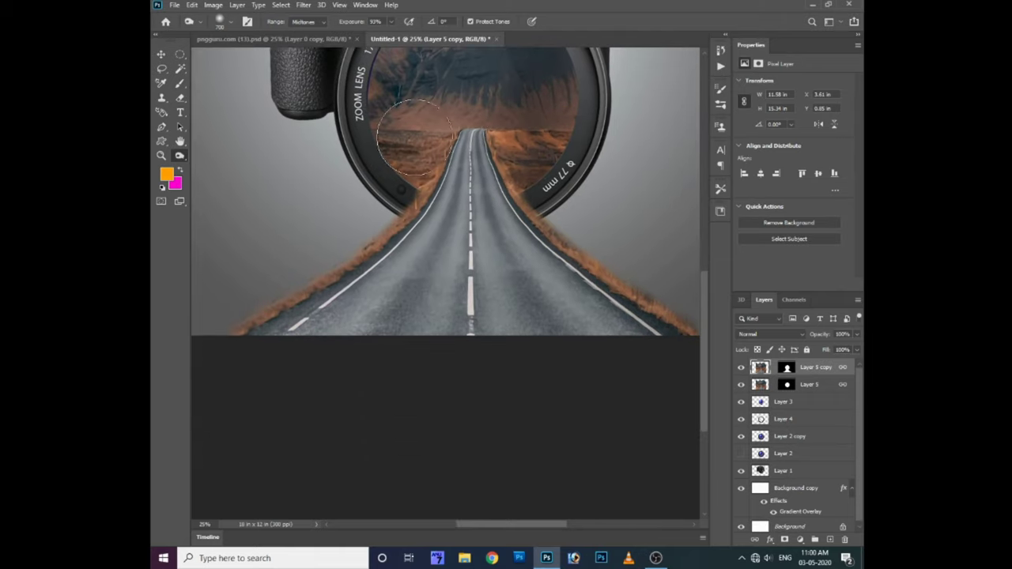
key("bracketright")
key("bracketright")
key("bracketright")
mouse_move(325, 308)
left_mouse_down()
mouse_move(556, 332)
mouse_move(341, 359)
mouse_move(343, 276)
mouse_move(559, 320)
left_mouse_up()
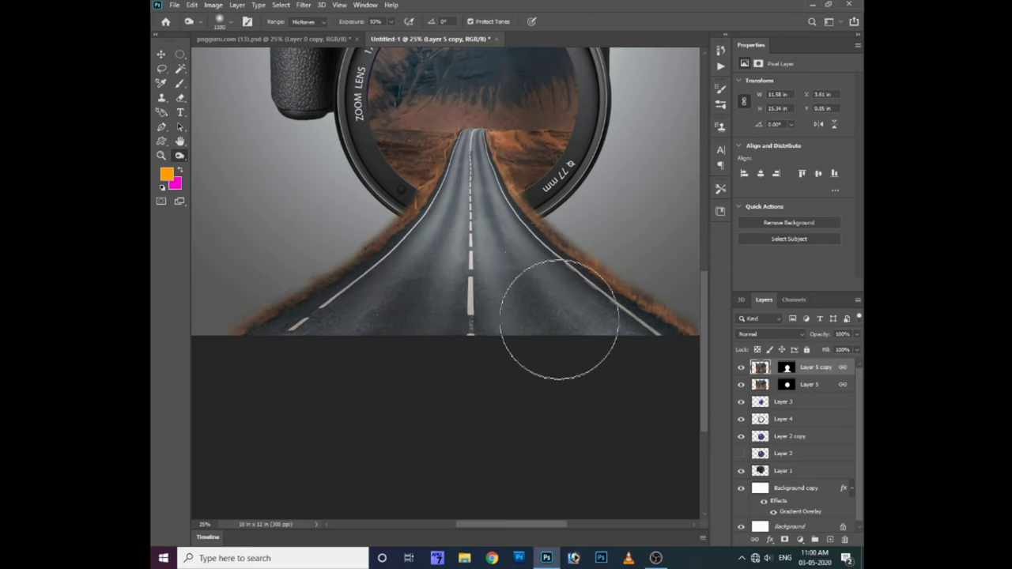
scroll(559, 320, "up", 5)
scroll(524, 402, "up", 1)
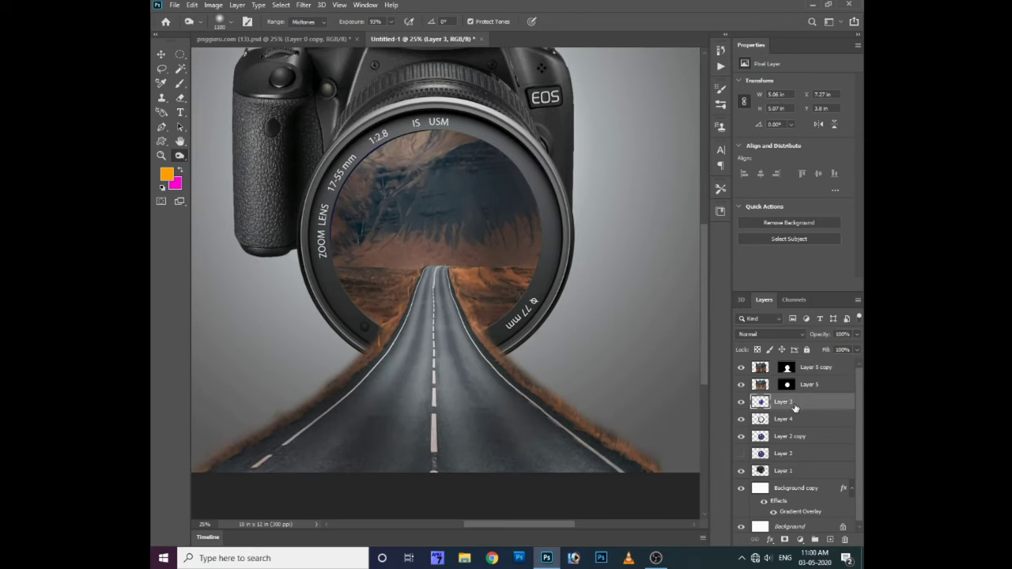
Step: Move the lens layer (Layer 3) to the top and apply a Gaussian Blur
left_click_drag(760, 402, 764, 362)
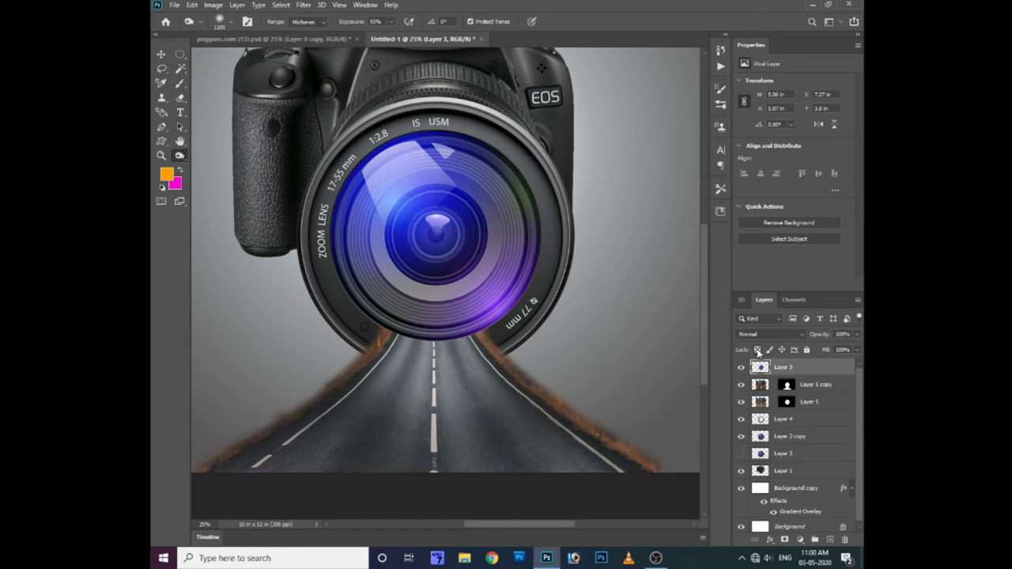
left_click(308, 8)
mouse_move(365, 131)
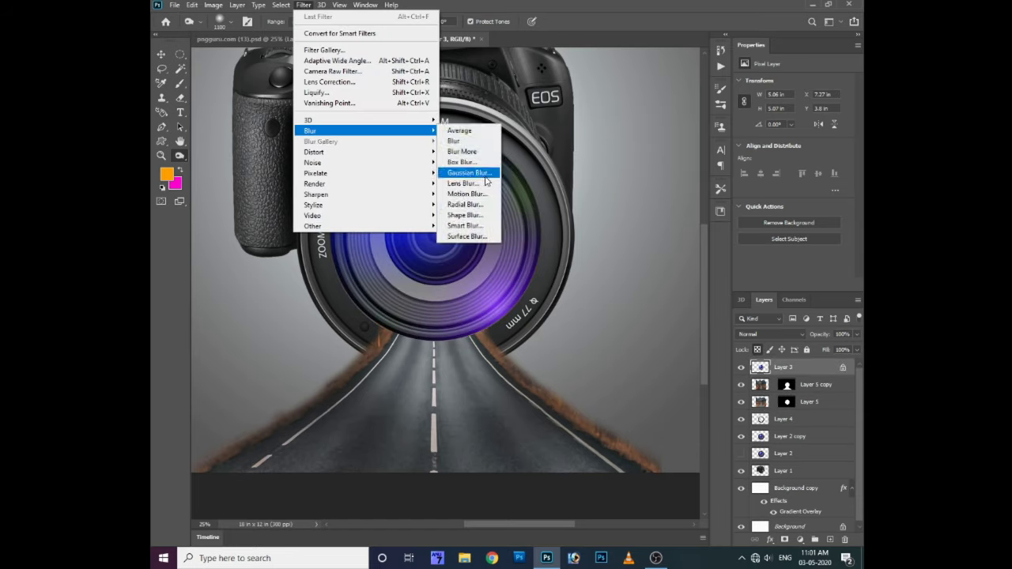
left_click(470, 167)
key("Return")
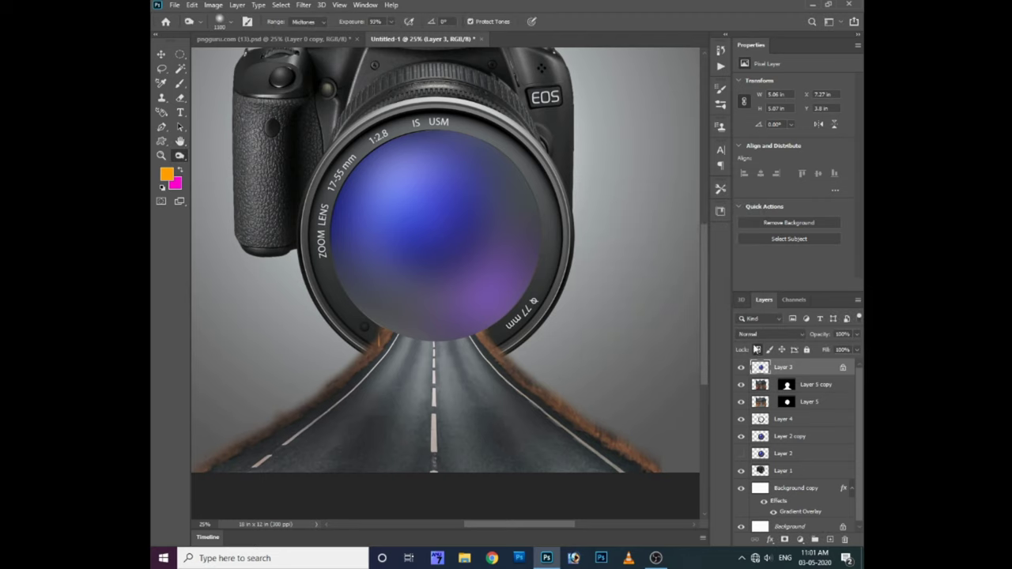
Step: Shift the blurred lens layer's hue to orange with Hue/Saturation
key("ctrl+u")
left_click_drag(506, 104, 570, 259)
mouse_move(534, 335)
left_mouse_down()
mouse_move(586, 337)
mouse_move(575, 366)
mouse_move(543, 391)
left_mouse_up()
key("Return")
key("o")
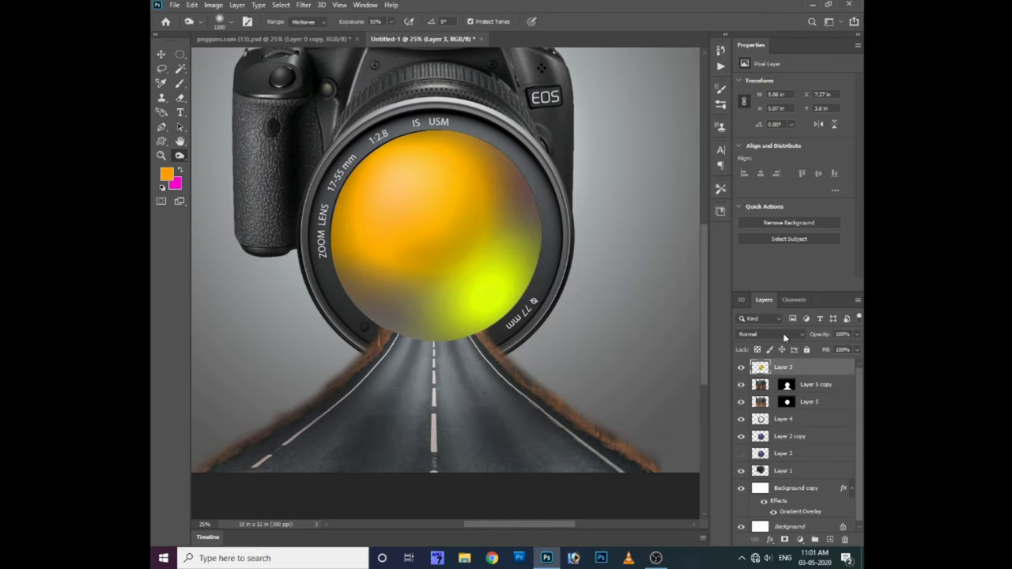
Step: Blur the recoloured lens again at 141.7 px and duplicate it as Layer 3 copy
left_click(303, 5)
left_click(466, 167)
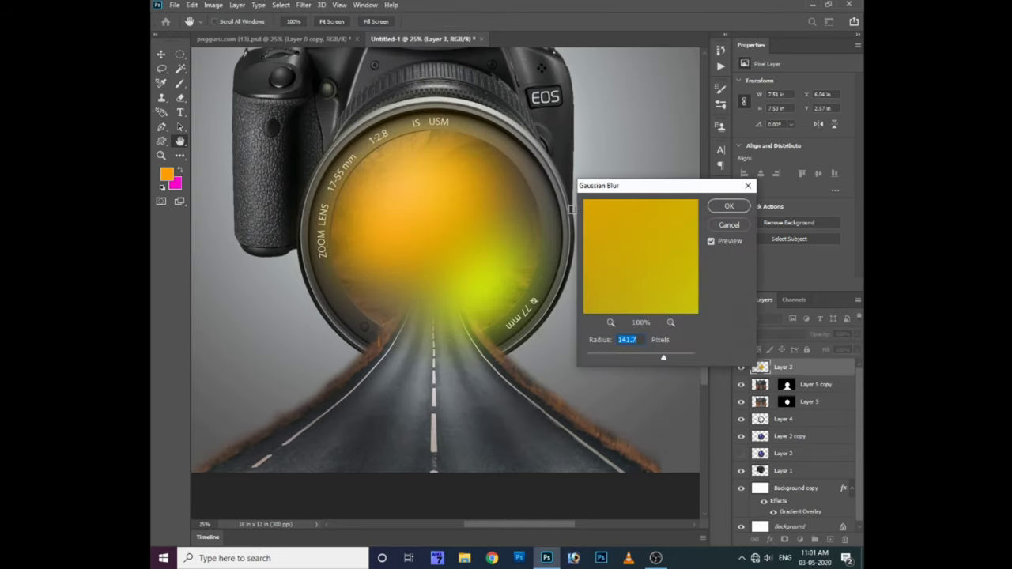
left_click(729, 205)
right_click(453, 239)
key("ctrl+j")
left_click(759, 333)
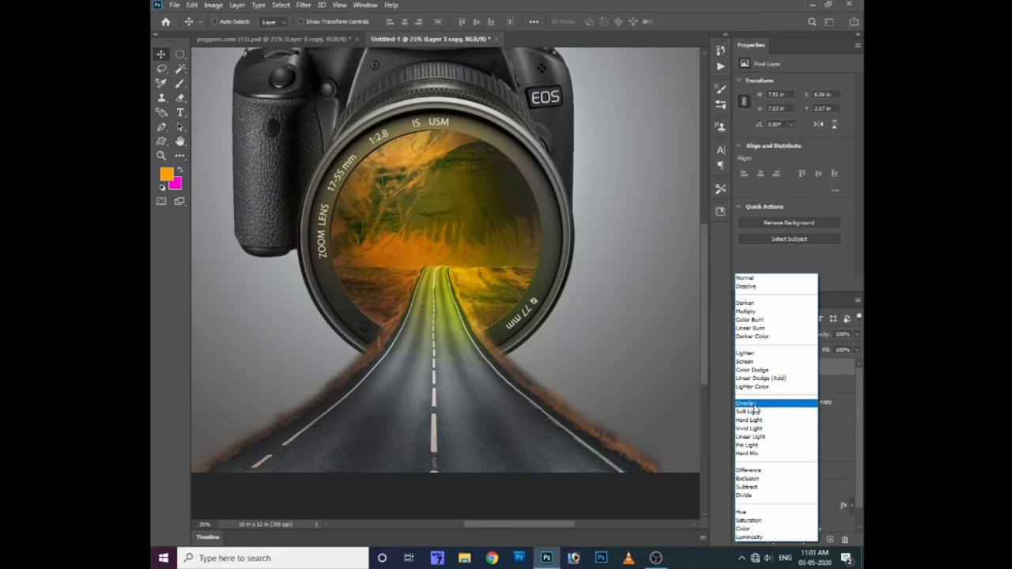
Step: Set the glow copy to Overlay, recolour it, then switch it to Vivid Light
left_click(753, 404)
key("ctrl+u")
mouse_move(521, 263)
left_mouse_down()
mouse_move(564, 267)
mouse_move(639, 212)
left_mouse_up()
key("Return")
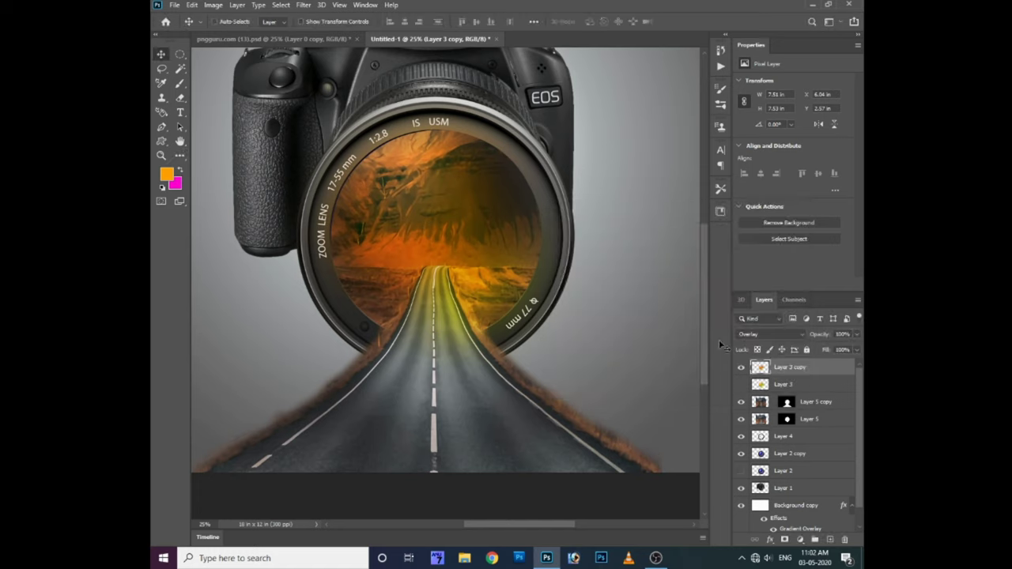
left_click(766, 333)
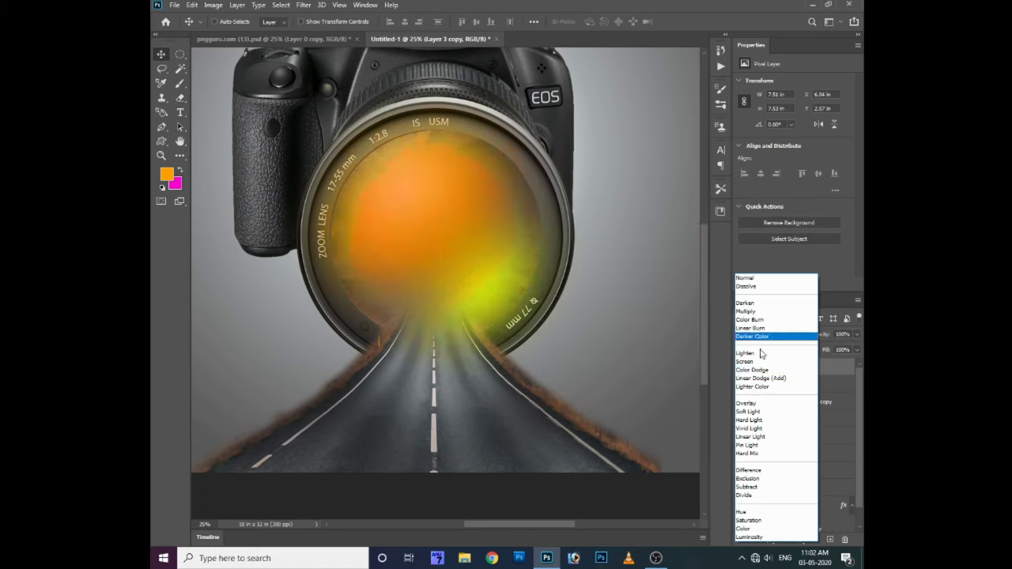
left_click(755, 429)
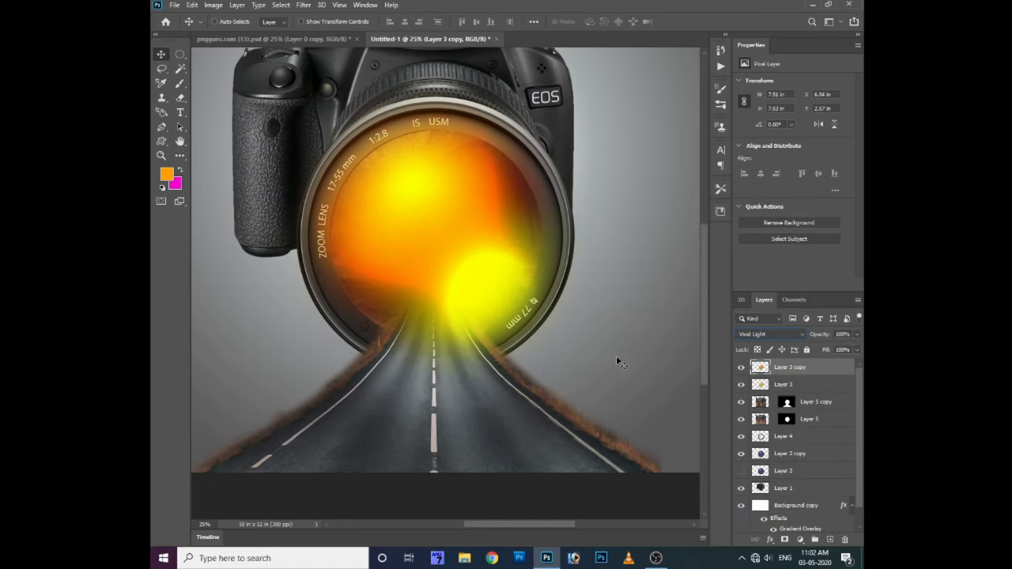
Step: Try erasing the yellow and red blobs from the glow copy, then undo back to Overlay
key("e")
mouse_move(532, 148)
left_mouse_down()
mouse_move(546, 238)
mouse_move(462, 309)
mouse_move(293, 169)
left_mouse_up()
key("bracketleft")
mouse_move(529, 132)
left_mouse_down()
mouse_move(329, 215)
mouse_move(479, 248)
mouse_move(533, 226)
left_mouse_up()
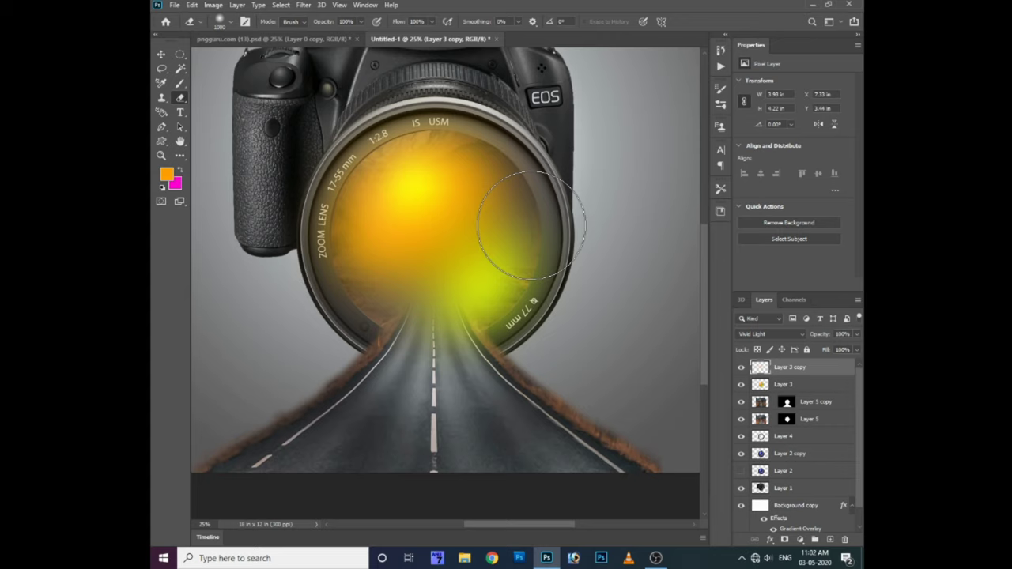
key("ctrl+z")
key("ctrl+z")
key("ctrl+z")
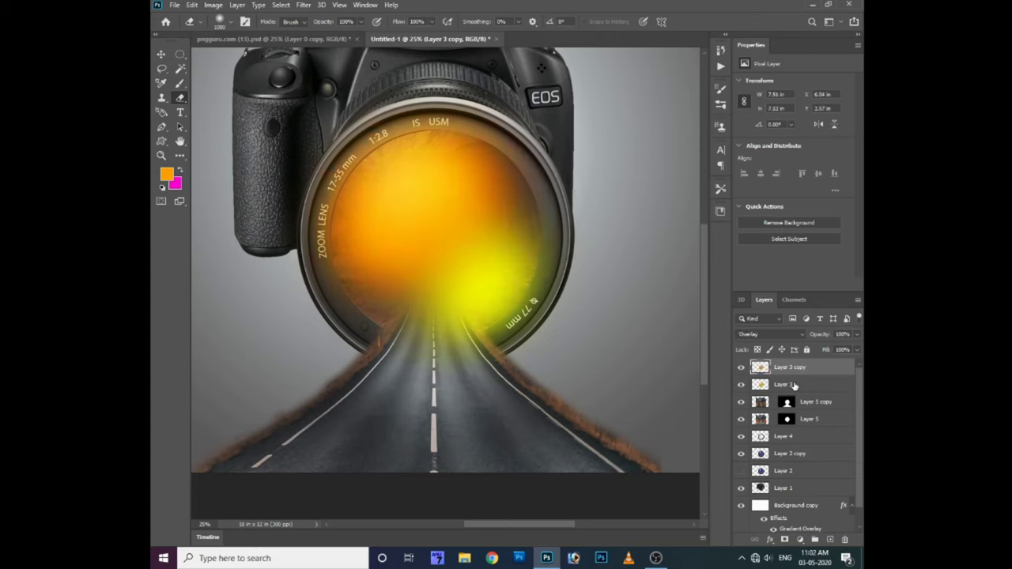
key("ctrl+z")
Step: Hide the original glow layer and set the glow copy to Soft Light
left_click(790, 385)
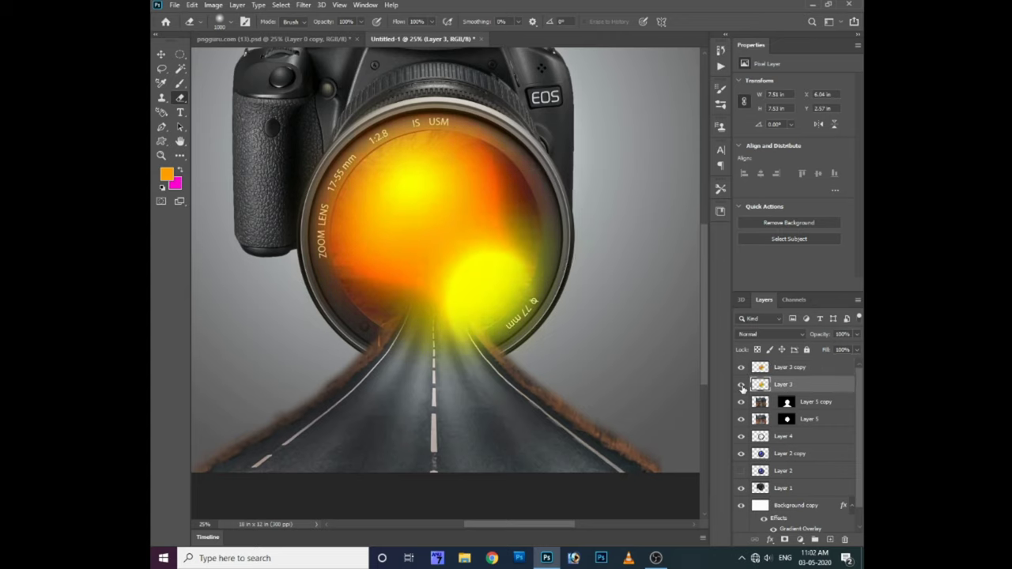
left_click(789, 367)
left_click(767, 334)
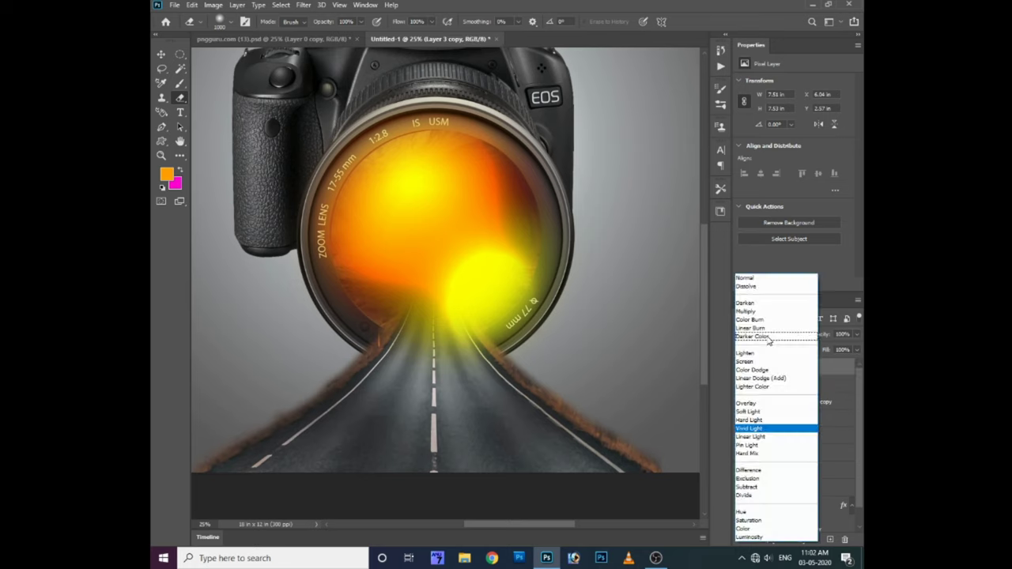
left_click(763, 412)
left_click(741, 385)
left_click(767, 334)
left_click(763, 412)
left_click(786, 384)
left_click(741, 384)
Step: Set the original glow layer (Layer 3) to Vivid Light, duplicate it, and hide the original
left_click(767, 334)
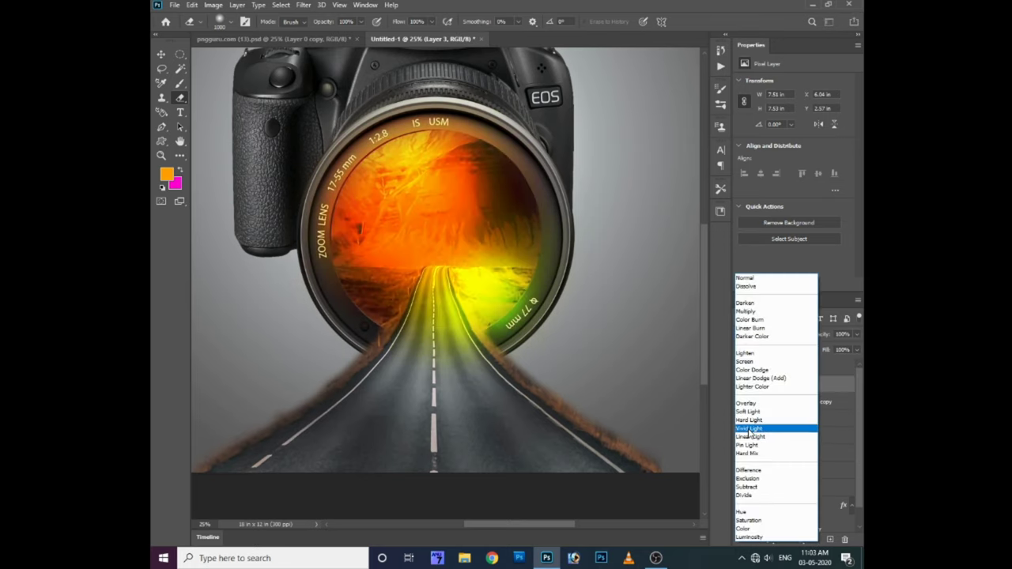
left_click(750, 428)
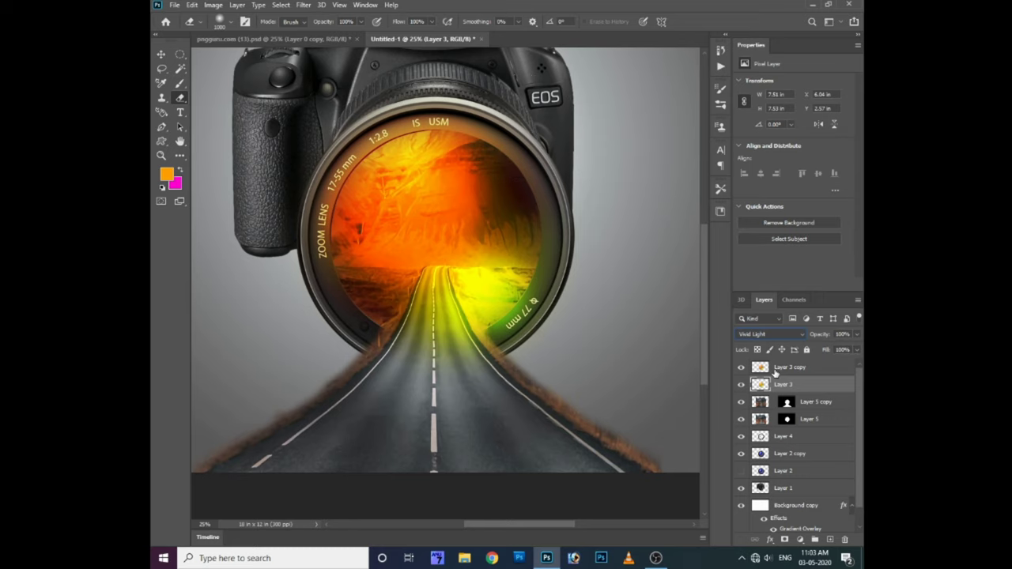
key("ctrl+j")
left_click(741, 401)
Step: Erase the glow from the lens's right side, brighten it with Curves, and set opacity to about 66%
mouse_move(362, 102)
left_mouse_down()
mouse_move(430, 293)
mouse_move(486, 293)
mouse_move(528, 130)
mouse_move(553, 261)
left_mouse_up()
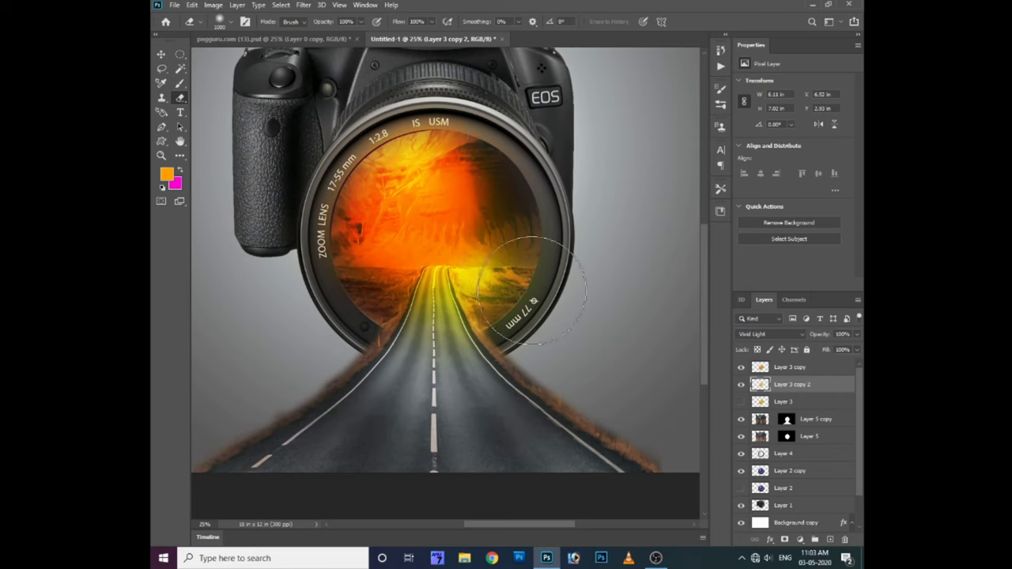
key("ctrl+m")
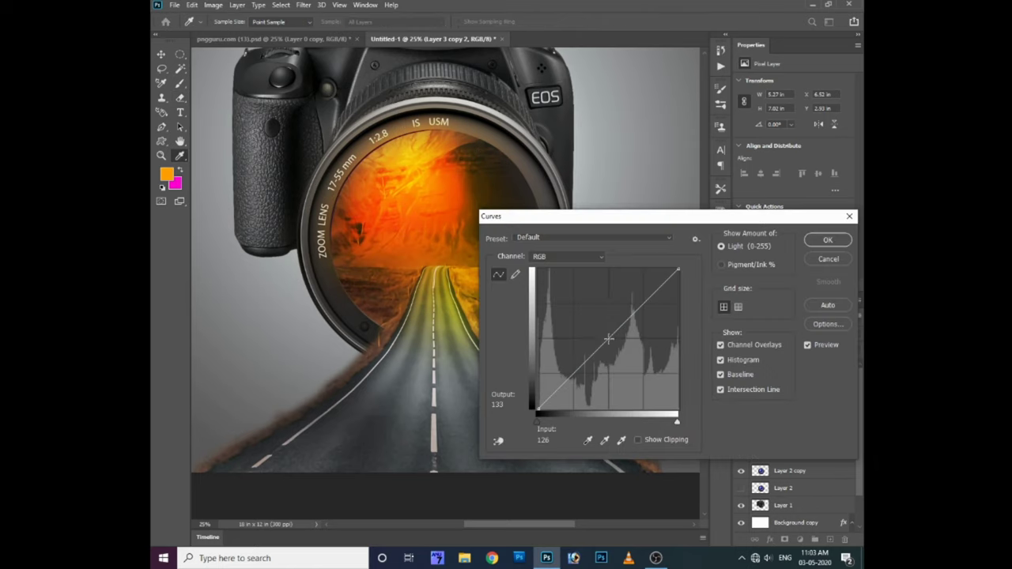
left_click_drag(604, 338, 593, 321)
key("Return")
left_click_drag(830, 349, 840, 349)
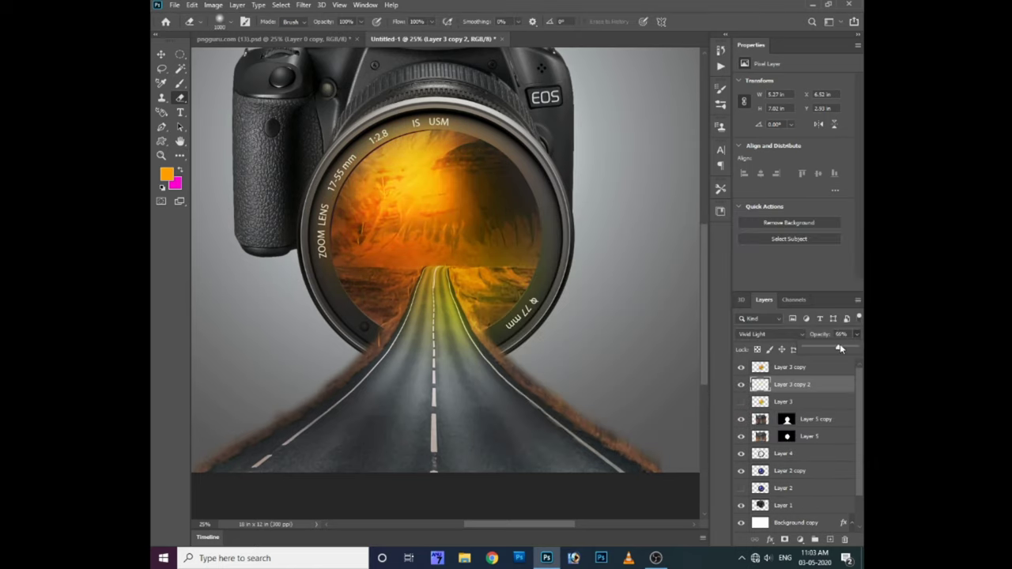
Step: Blur the glow copy at 141.7 px, shift its hue to +9, and set opacity to 40%
left_click(303, 5)
left_click(466, 169)
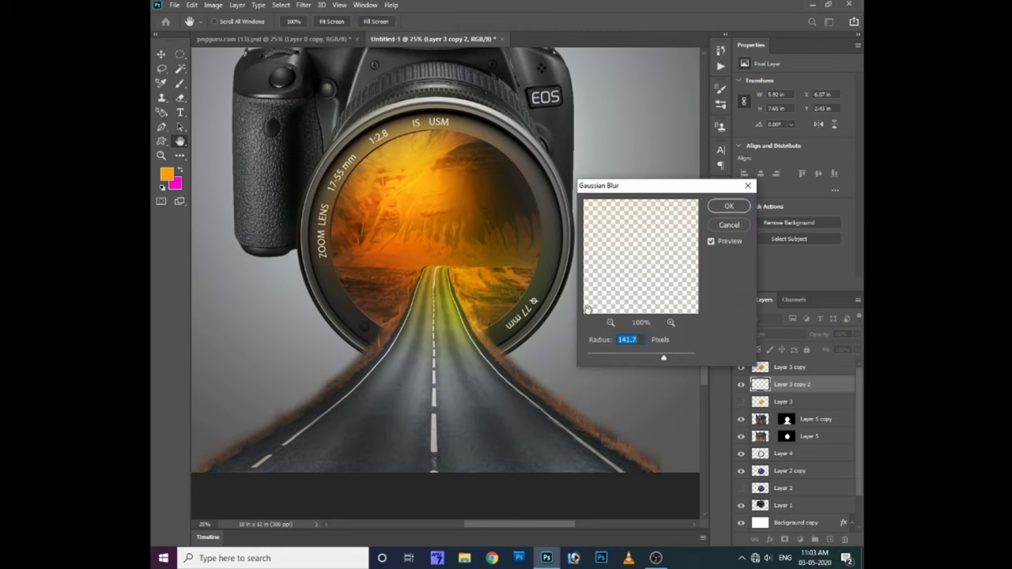
key("Return")
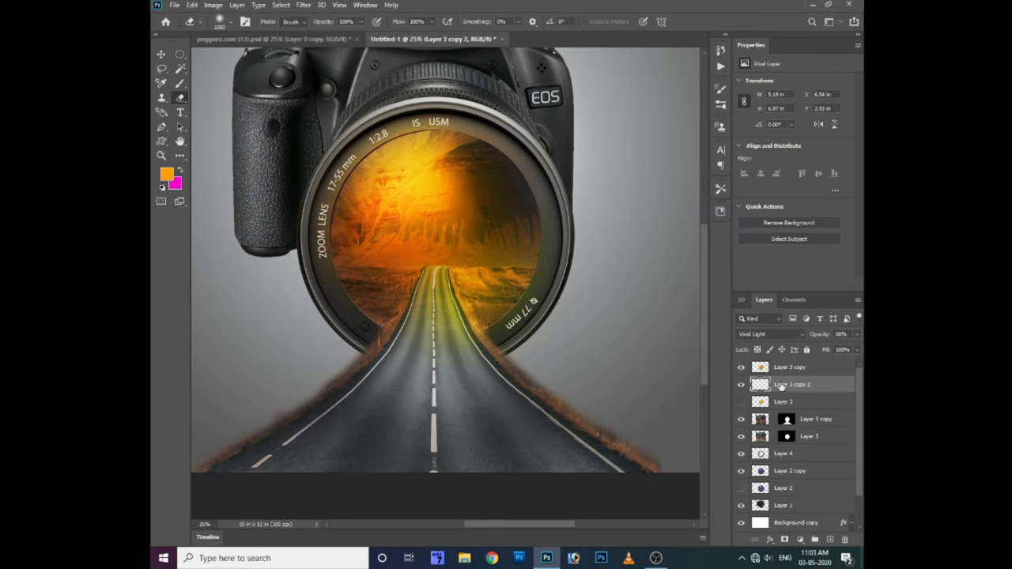
key("ctrl+u")
left_click_drag(653, 282, 660, 284)
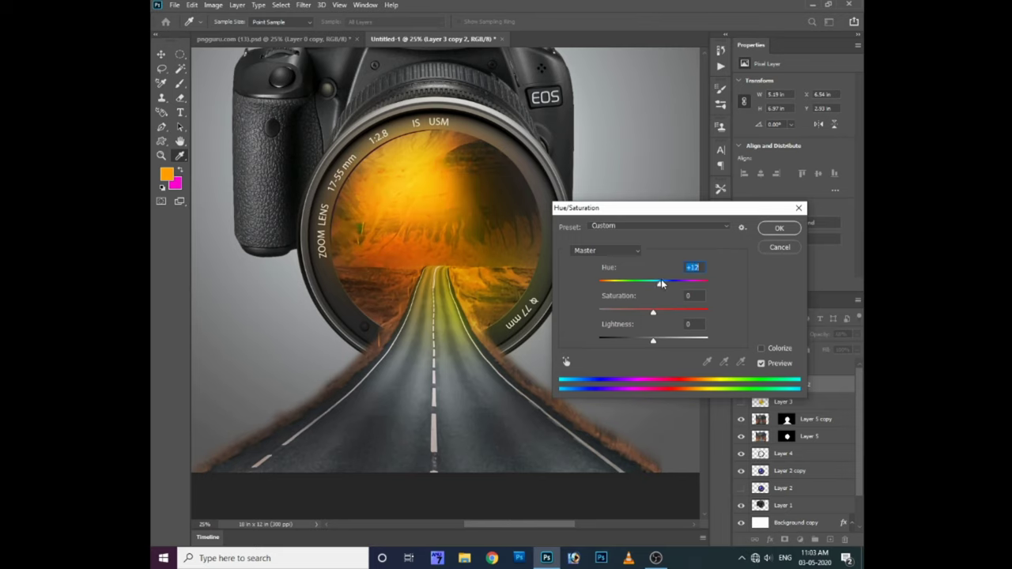
key("Return")
key("e")
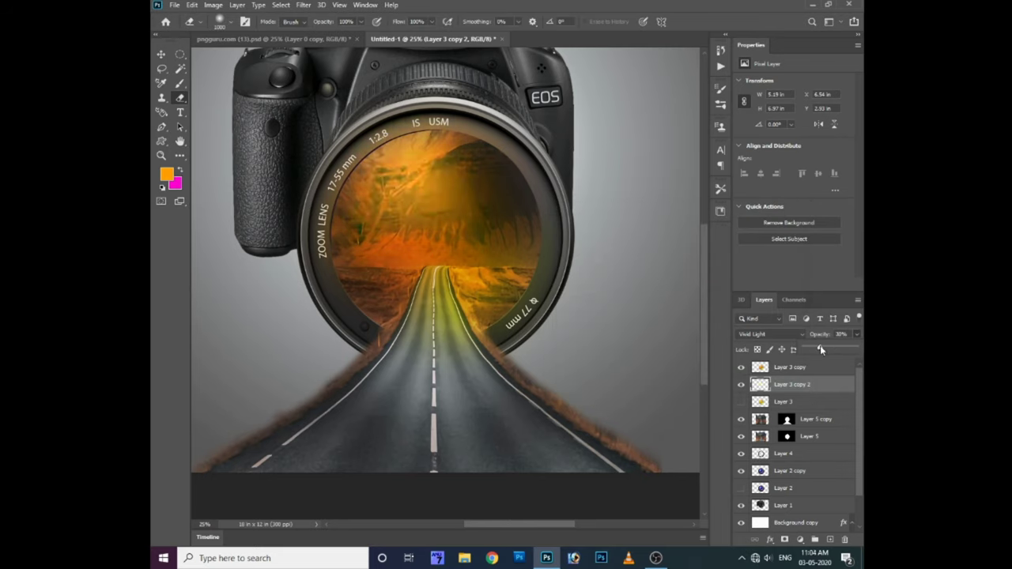
left_click_drag(816, 350, 826, 344)
Step: On the original glow layer, raise lightness to +55 and shift the hue toward orange
left_click(809, 408)
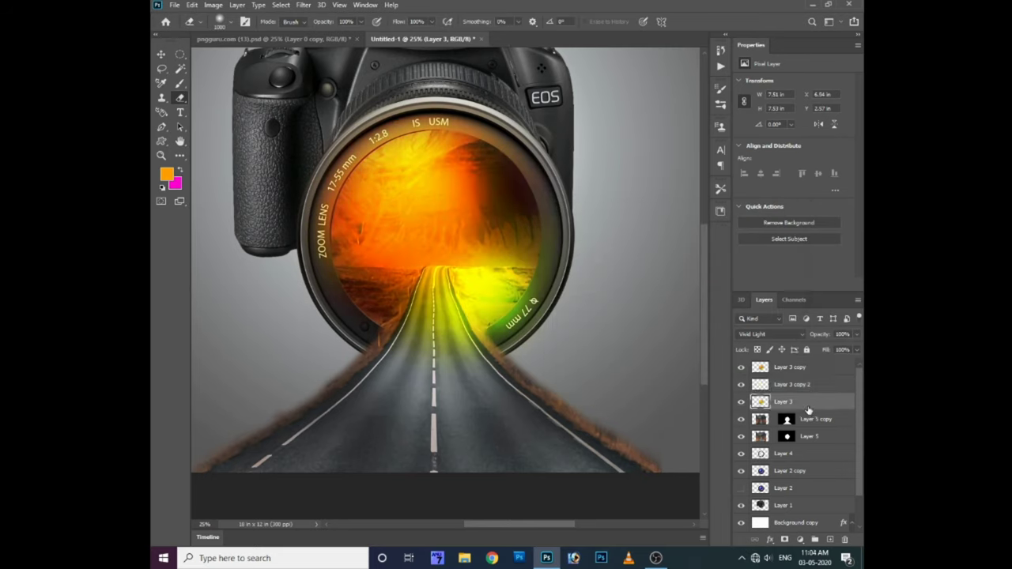
key("ctrl+u")
left_click_drag(673, 337, 685, 340)
key("Return")
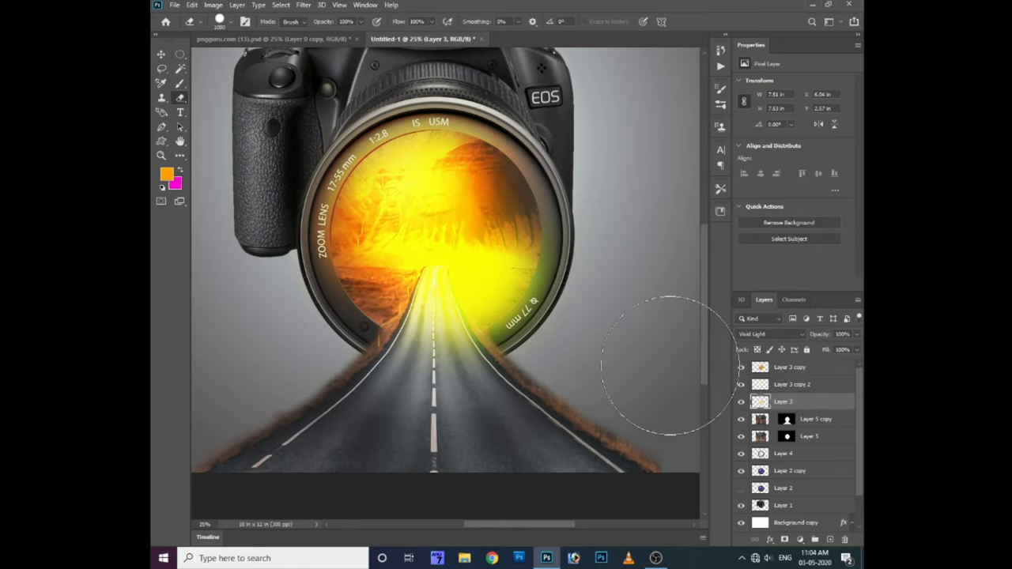
key("ctrl+u")
left_click_drag(656, 291, 649, 289)
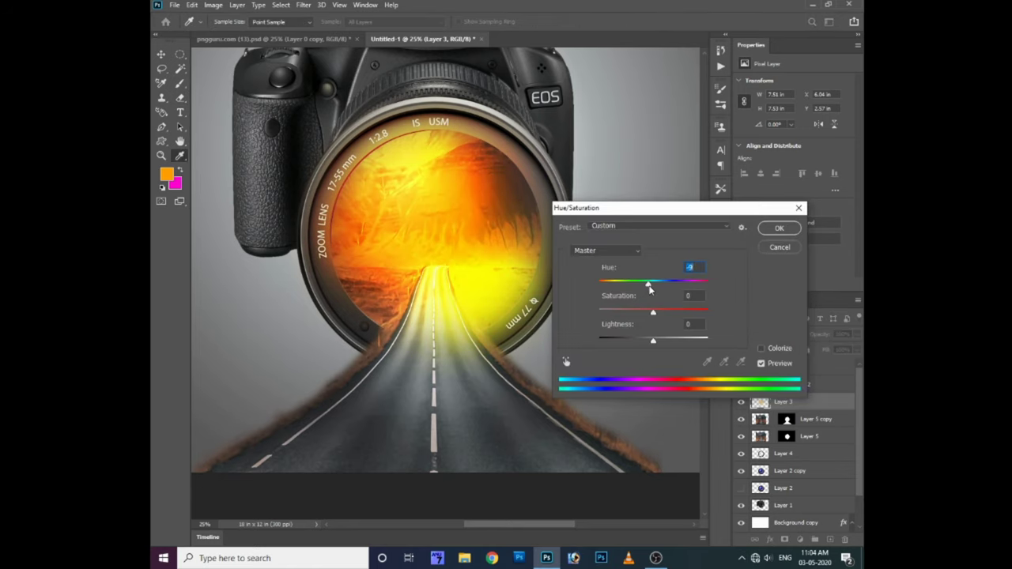
key("Return")
Step: Gaussian-blur the glow and resize Layer 3 to about 6.75 × 6.81 in
key("ctrl+f")
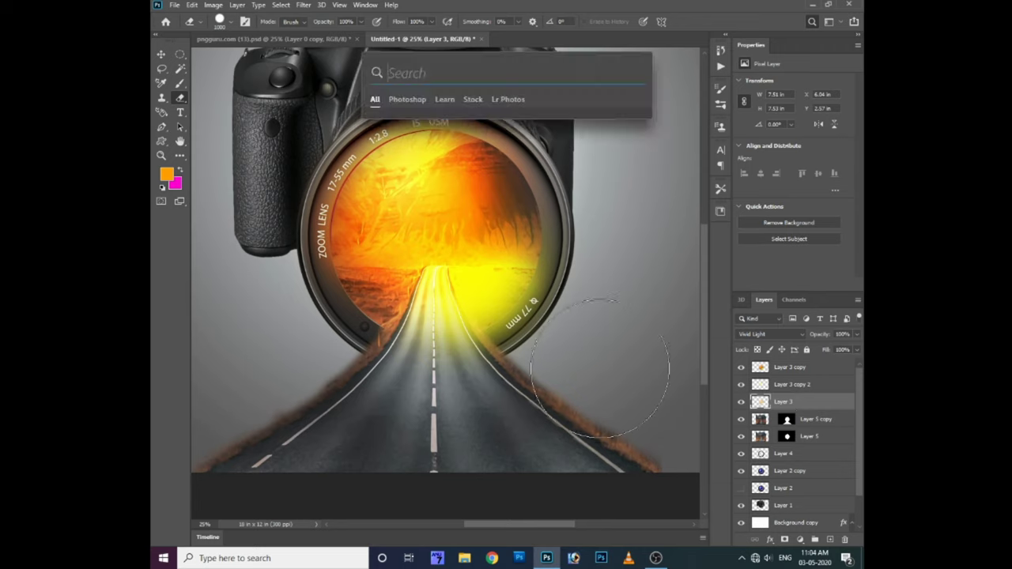
right_click(642, 238)
key("Escape")
left_click(303, 5)
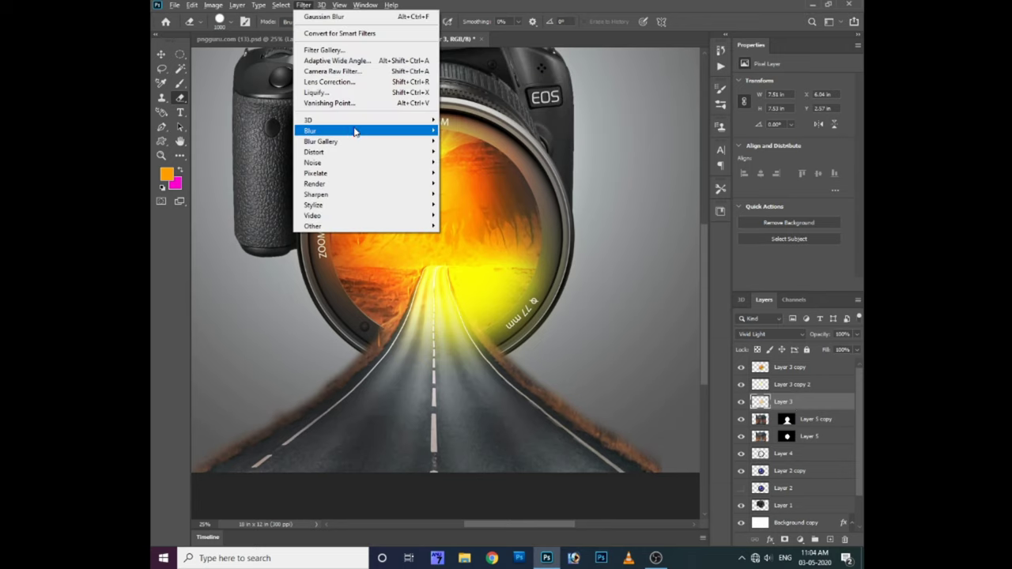
left_click(466, 171)
key("Return")
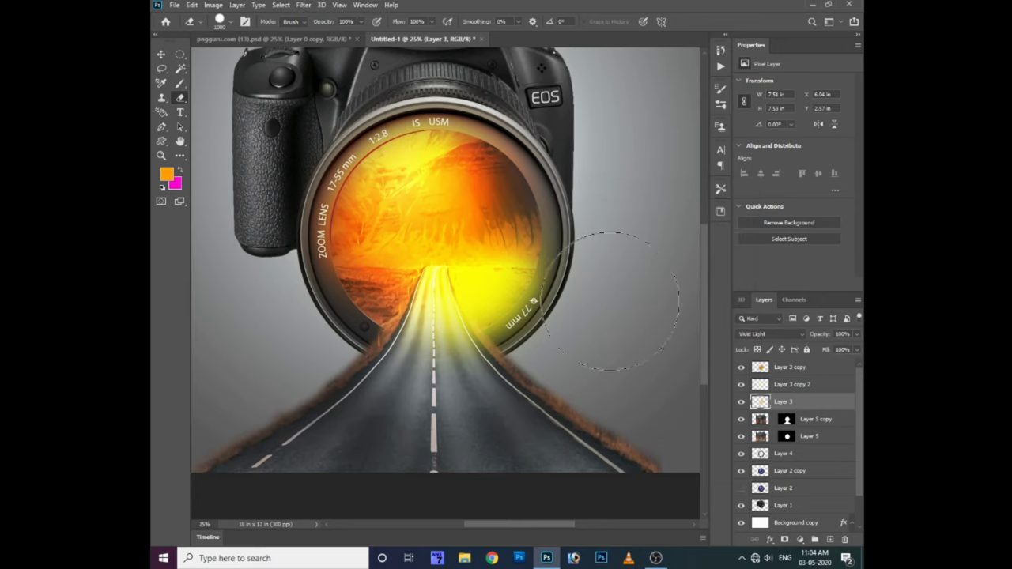
key("ctrl+t")
left_click_drag(593, 77, 576, 99)
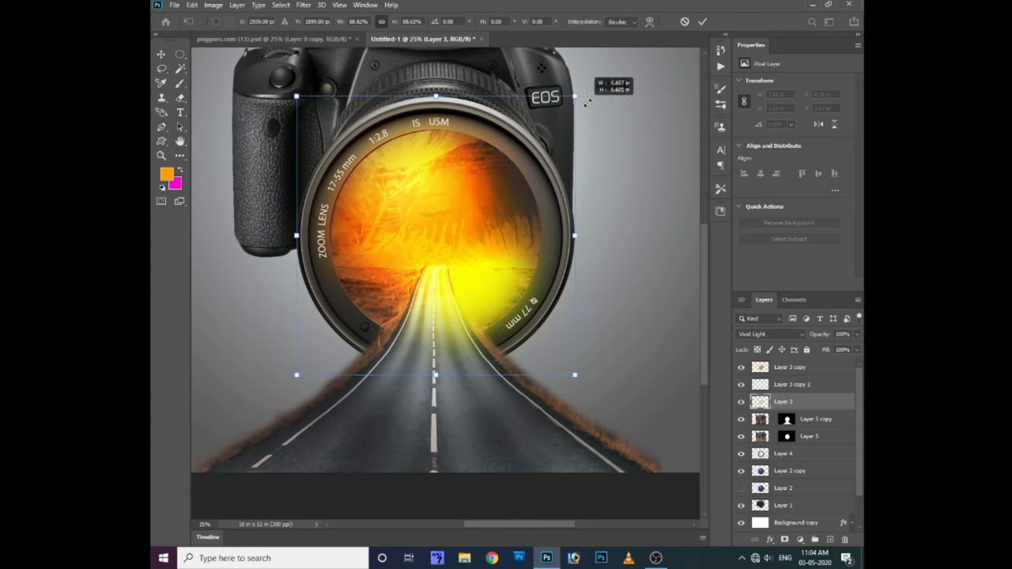
key("Return")
left_click(771, 333)
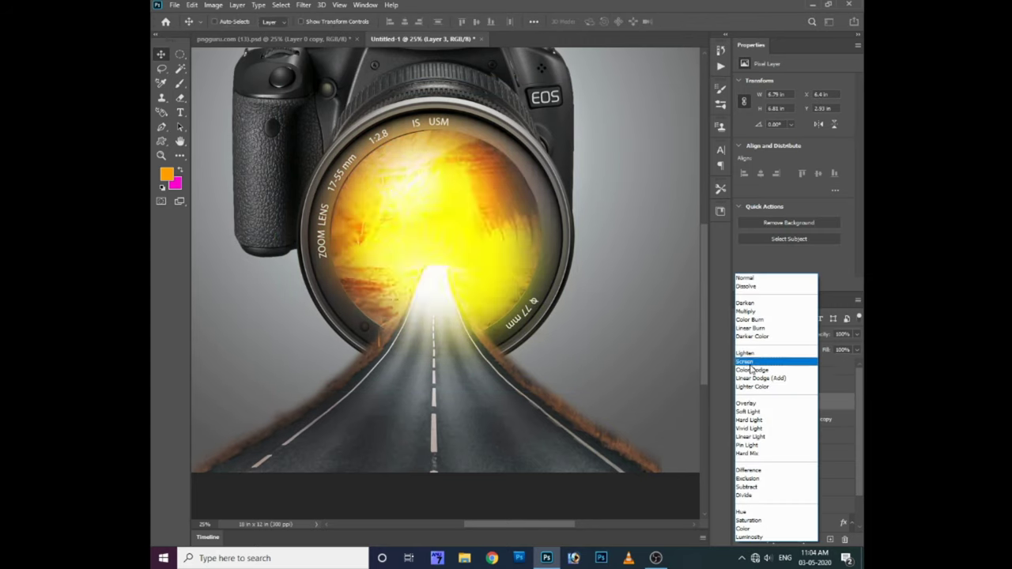
Step: Set the glow to Screen blending, select the lens circle, and hide the yellow glow to compare
left_click(755, 363)
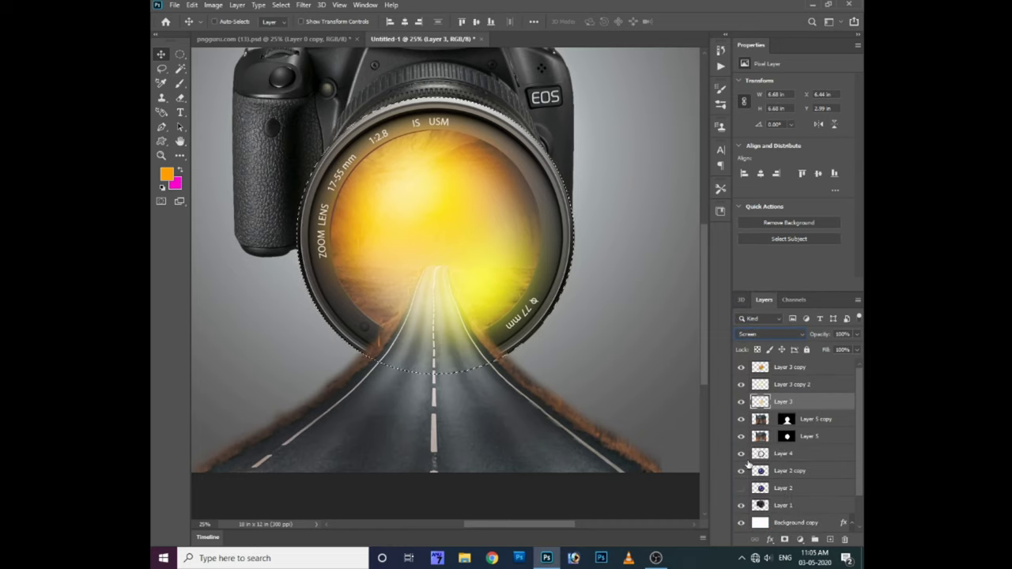
left_click(786, 438, "ctrl")
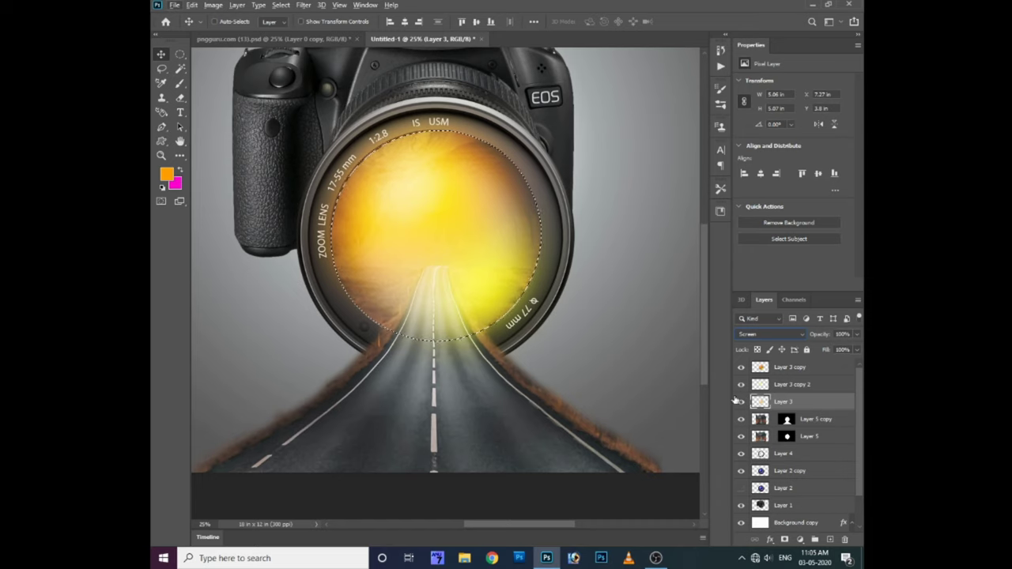
right_click(472, 244)
left_click(741, 402)
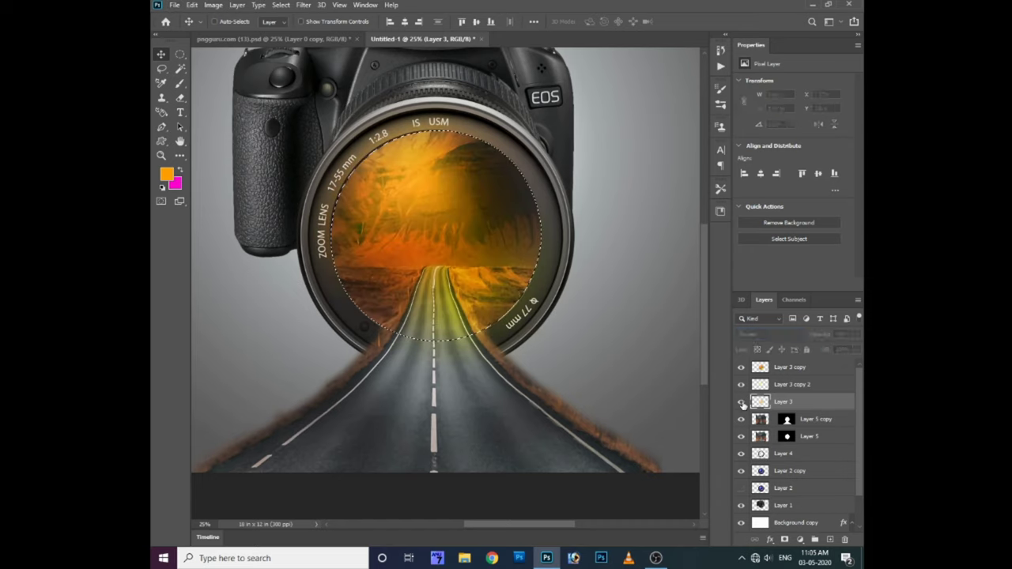
Step: Try erasing and then toning the glow's centre, undoing each attempt
key("e")
left_click(437, 234)
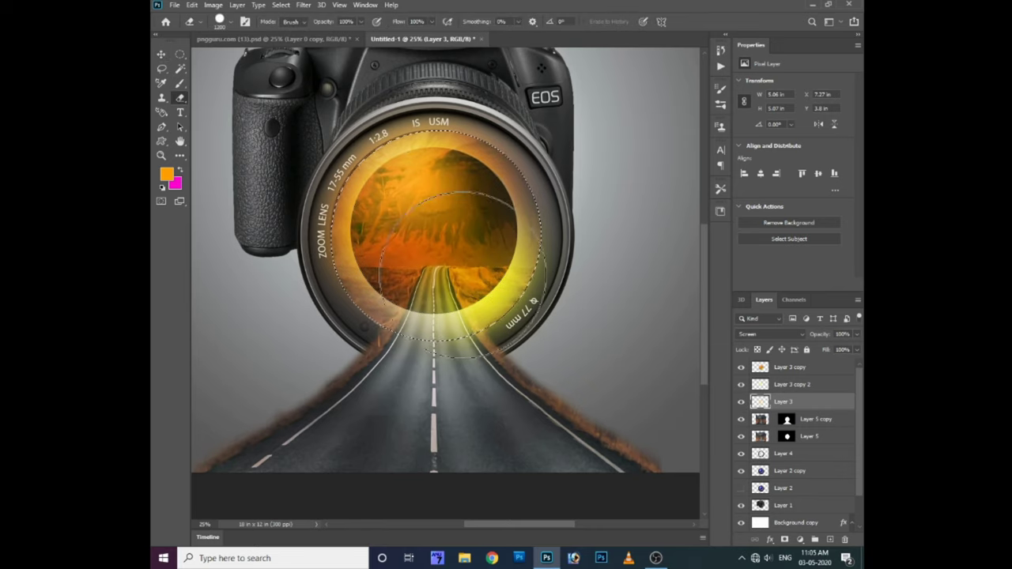
key("ctrl+z")
right_click(443, 237)
key("o")
key("Escape")
key("bracketright")
left_click_drag(437, 229, 441, 233)
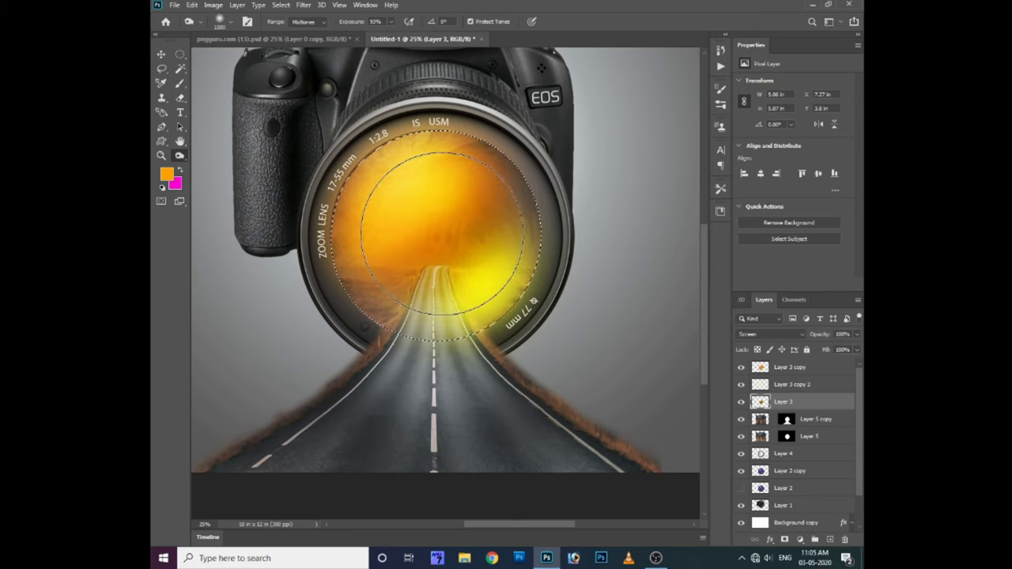
key("ctrl+z")
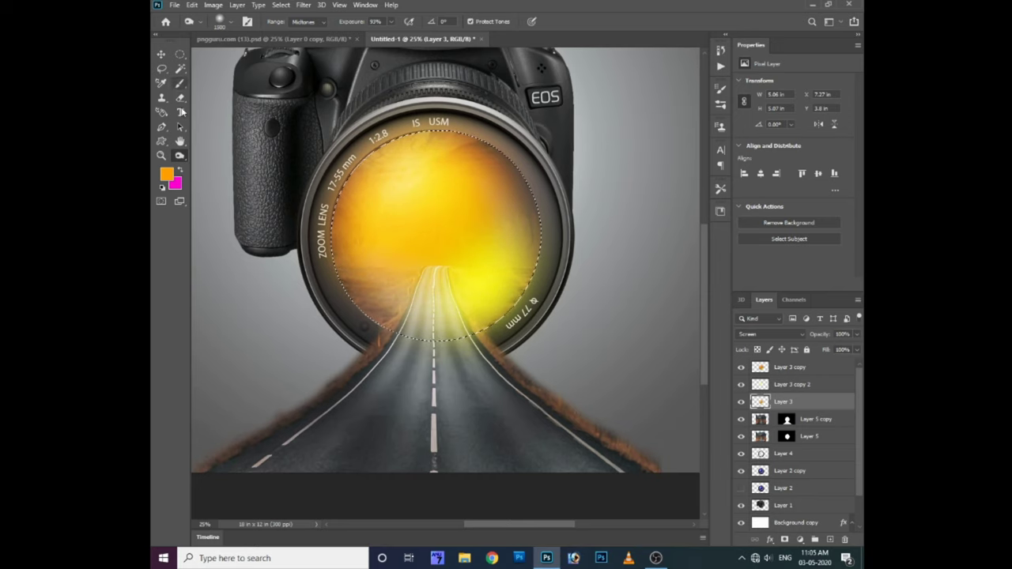
Step: Try erasing the glow centre once more, undo it, and check the brush options
key("e")
left_click(437, 237)
key("ctrl+z")
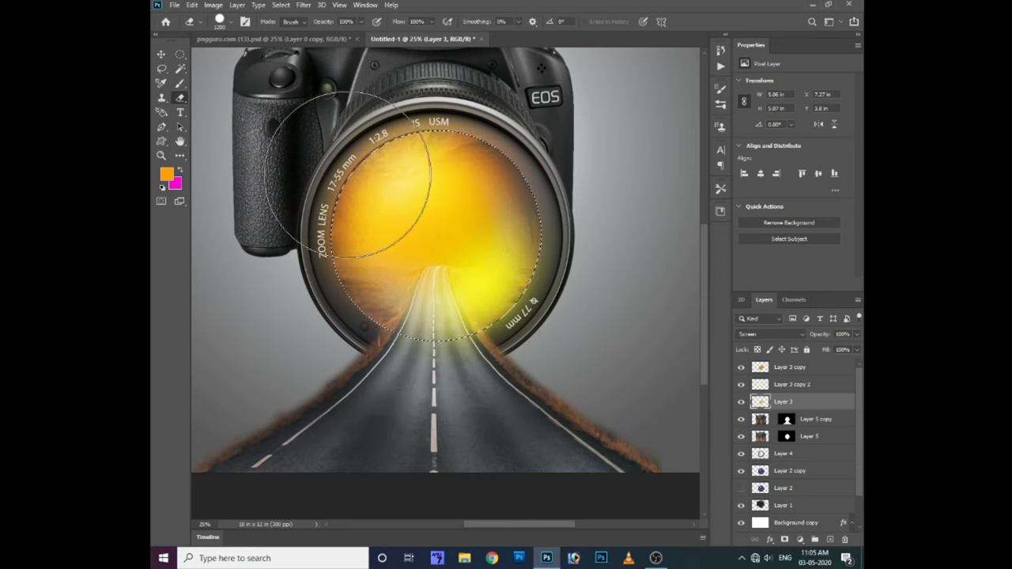
right_click(457, 216)
key("s")
key("e")
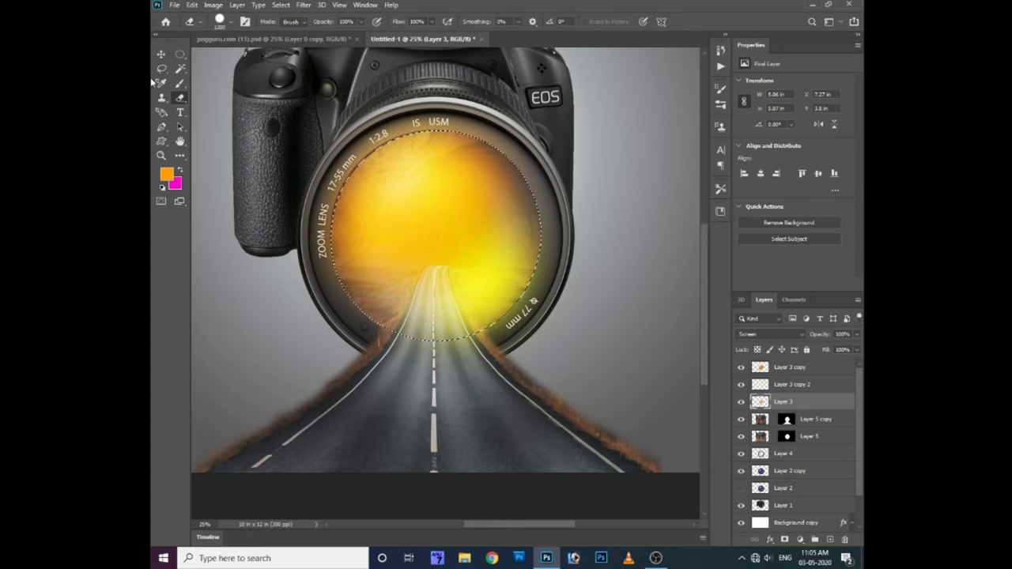
Step: Erase the yellow glow inside the lens with a soft round eraser to reveal the canyon
right_click(425, 212)
key("Return")
mouse_move(429, 204)
left_mouse_down()
mouse_move(427, 217)
mouse_move(462, 203)
mouse_move(486, 214)
left_mouse_up()
key("ctrl+plus")
key("ctrl+minus")
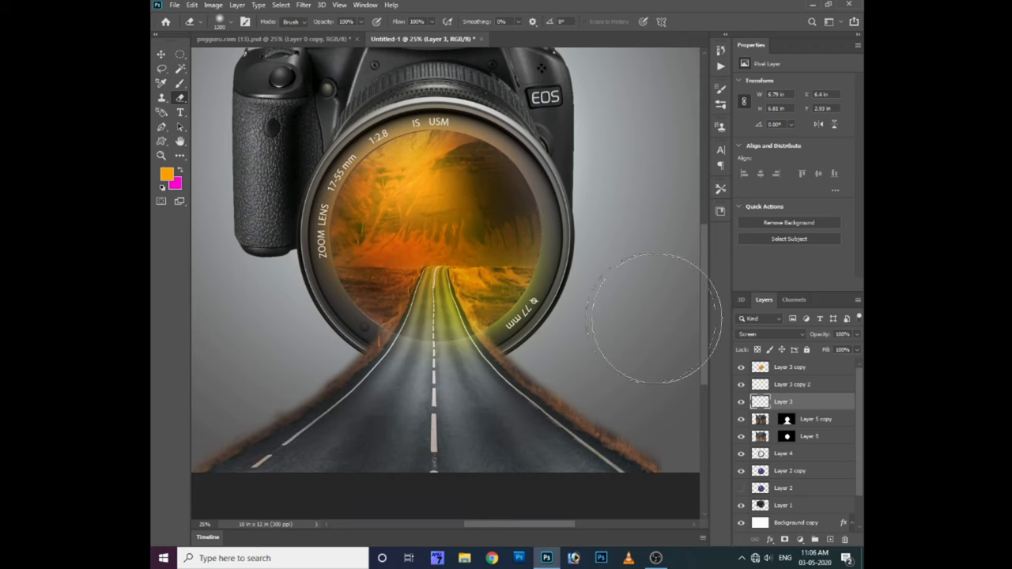
key("bracketleft")
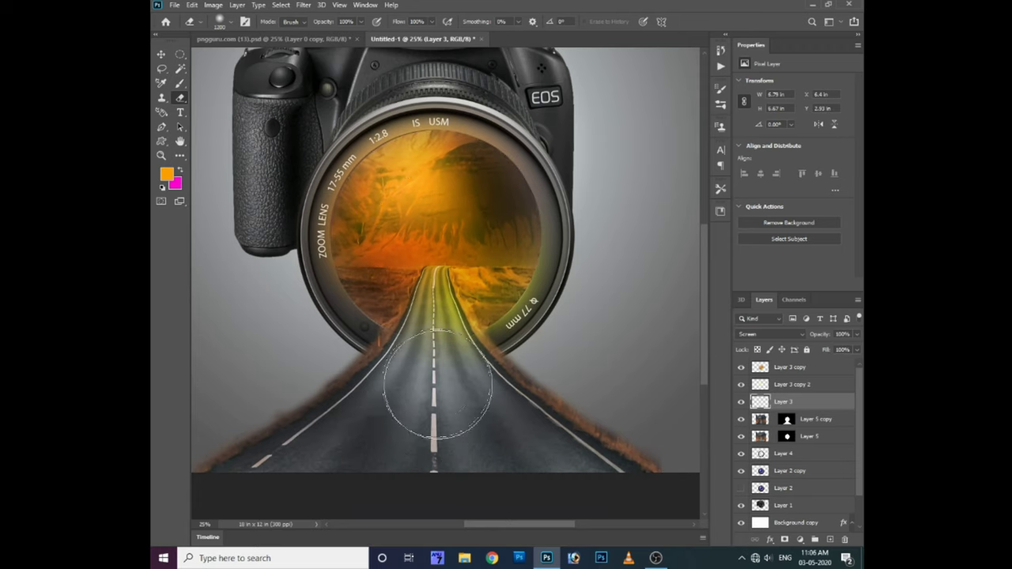
Step: Lower Layer 3's opacity to about 25% and make Layer 5 copy the working layer
left_click_drag(848, 348, 834, 353)
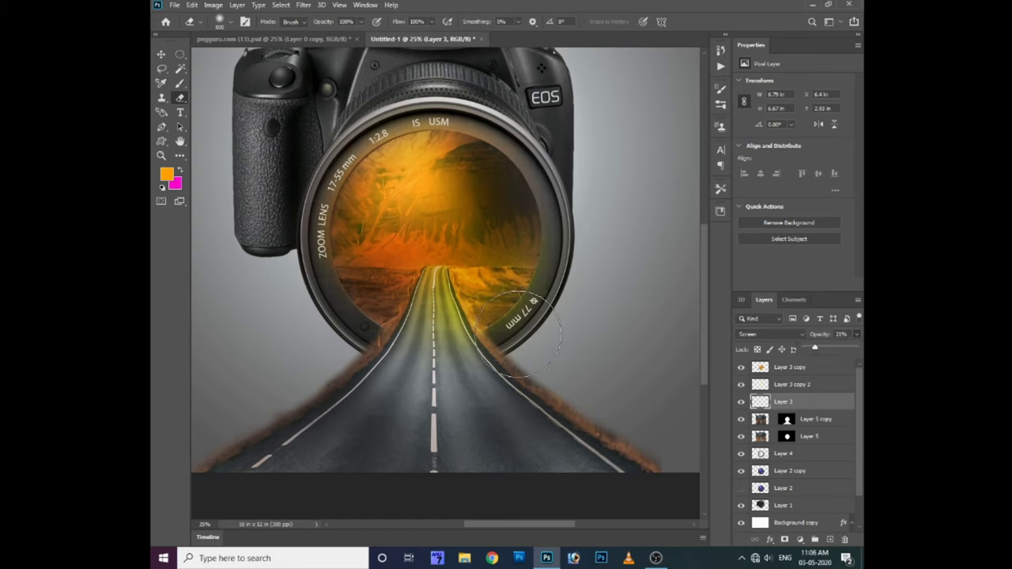
key("alt+bracketleft")
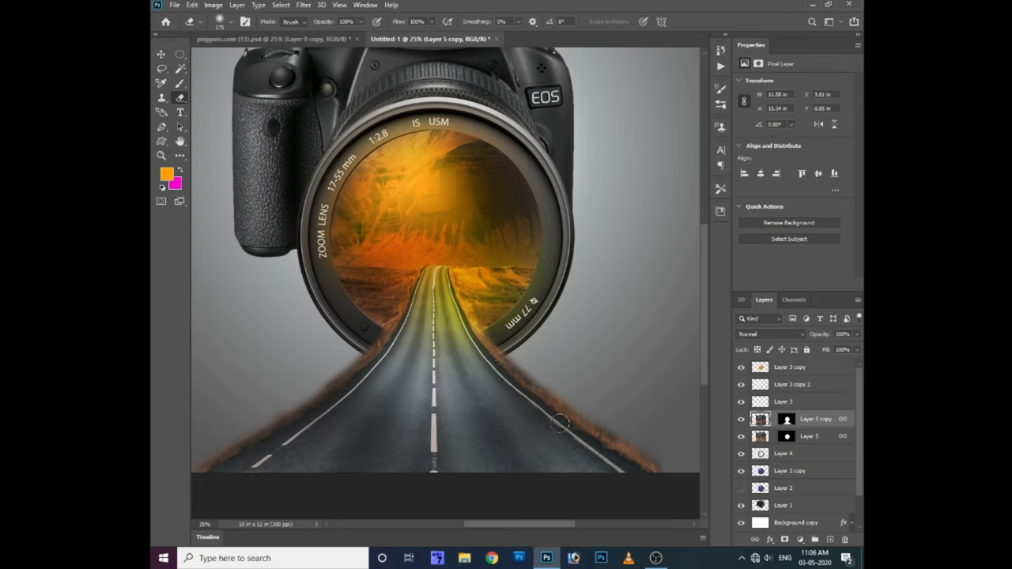
key("ctrl+0")
Step: Open Background copy's Gradient Overlay style and turn off Reverse
left_click(795, 523)
double_click(793, 528)
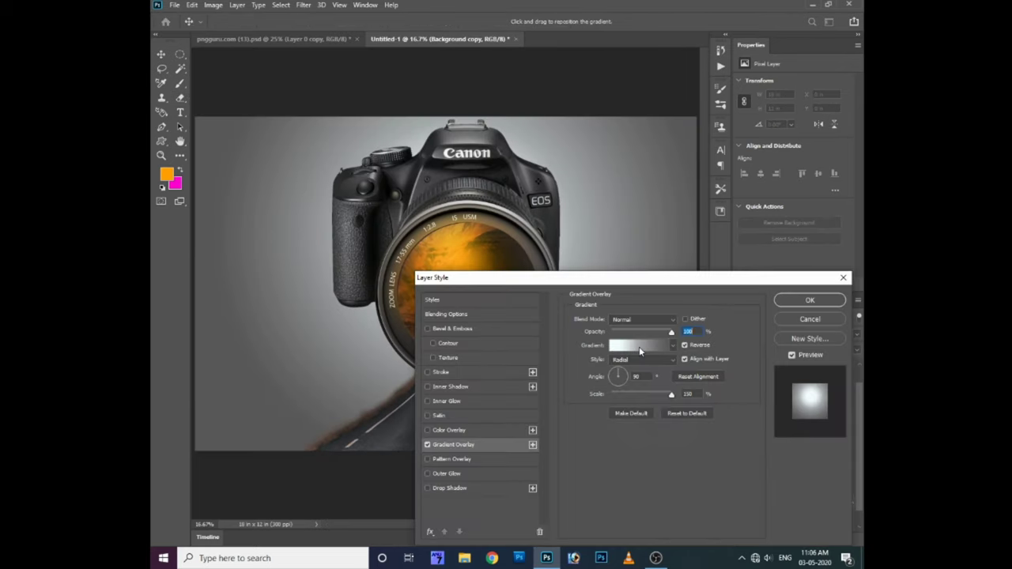
left_click(639, 346)
key("Escape")
left_click(685, 345)
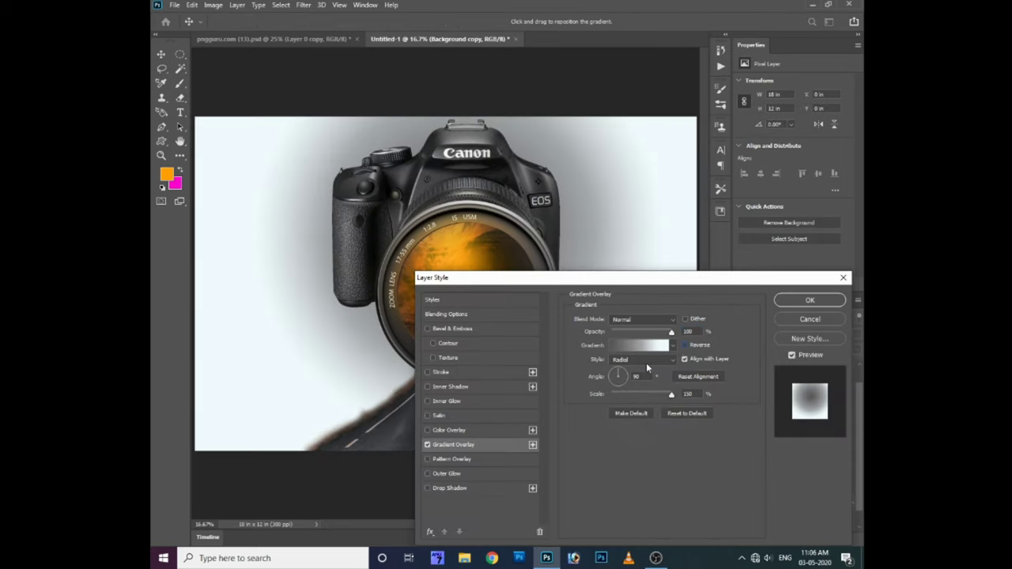
Step: Make the gradient black to dark teal 02313f, teal stop at 100%, midpoint 72%, and apply
left_click(638, 346)
left_click(583, 316)
left_click(637, 364)
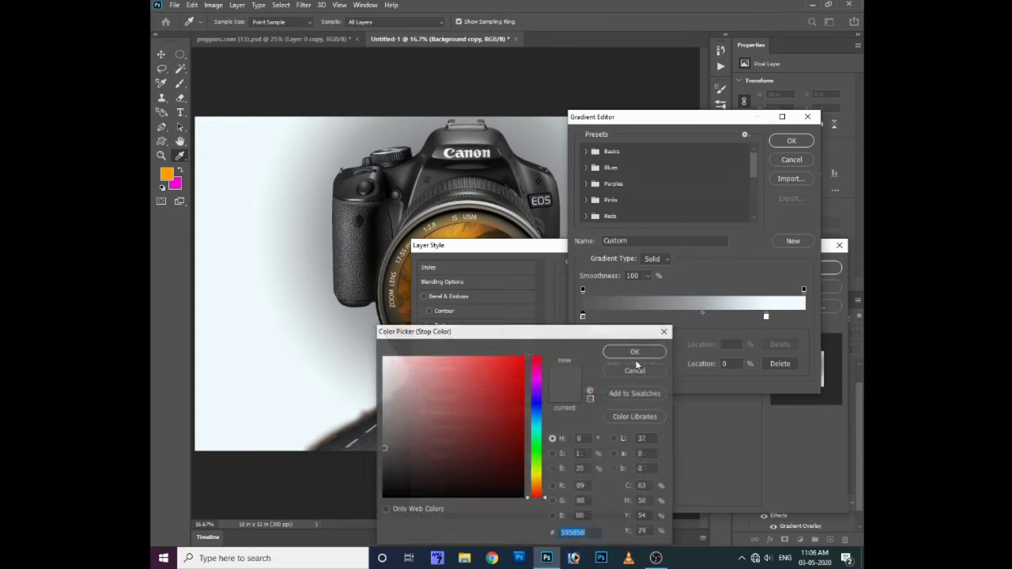
left_click(634, 352)
left_click_drag(765, 316, 804, 316)
mouse_move(729, 315)
left_mouse_down()
mouse_move(779, 311)
mouse_move(741, 312)
left_mouse_up()
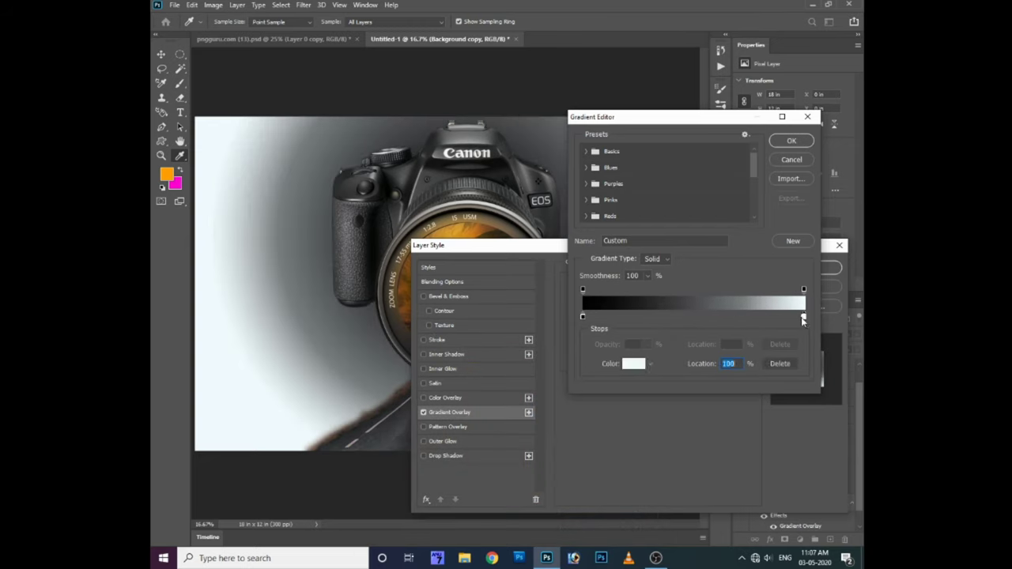
left_click(633, 365)
left_click(519, 462)
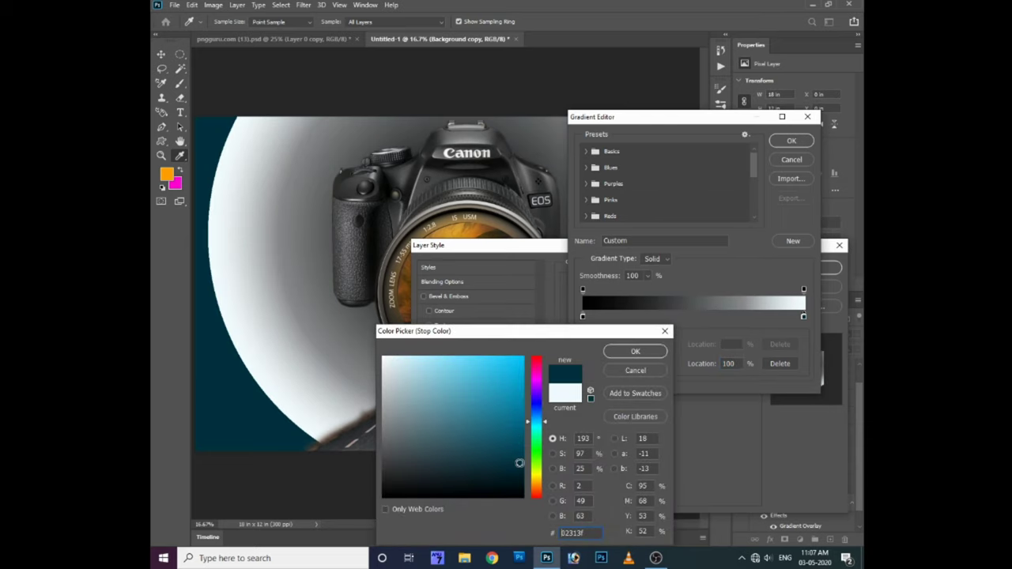
left_click(647, 353)
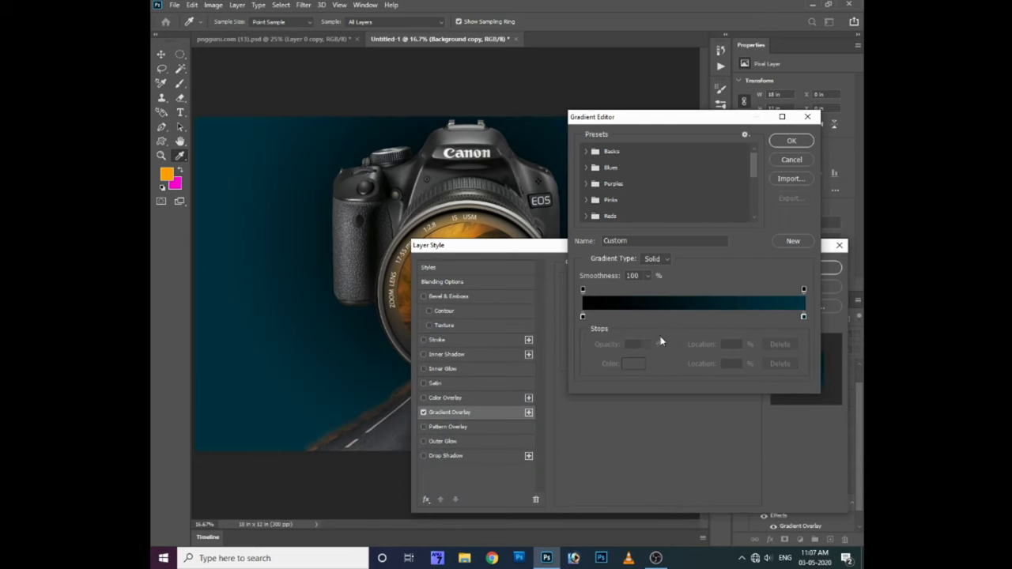
left_click(791, 139)
left_click_drag(633, 245, 651, 311)
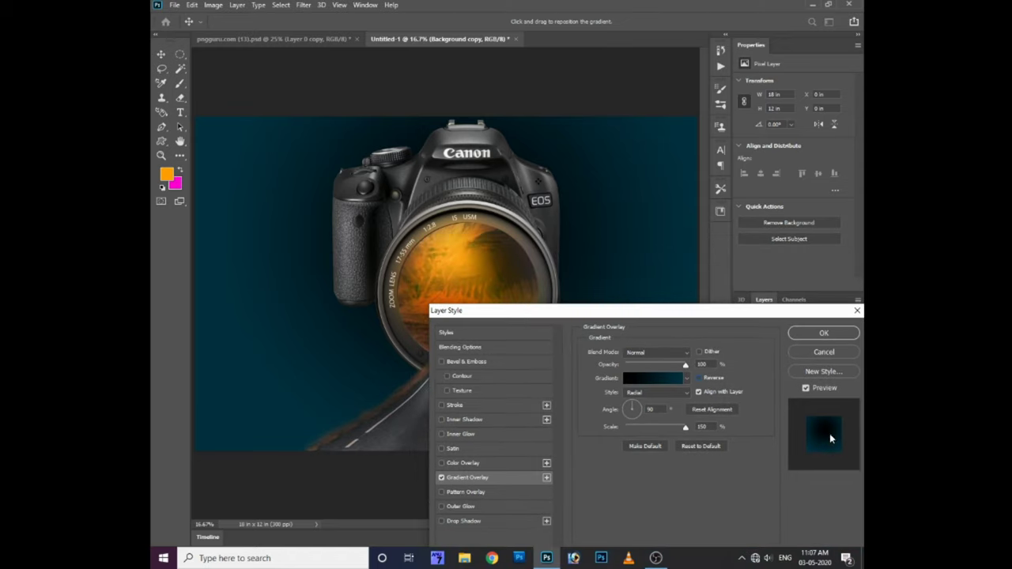
left_click(823, 332)
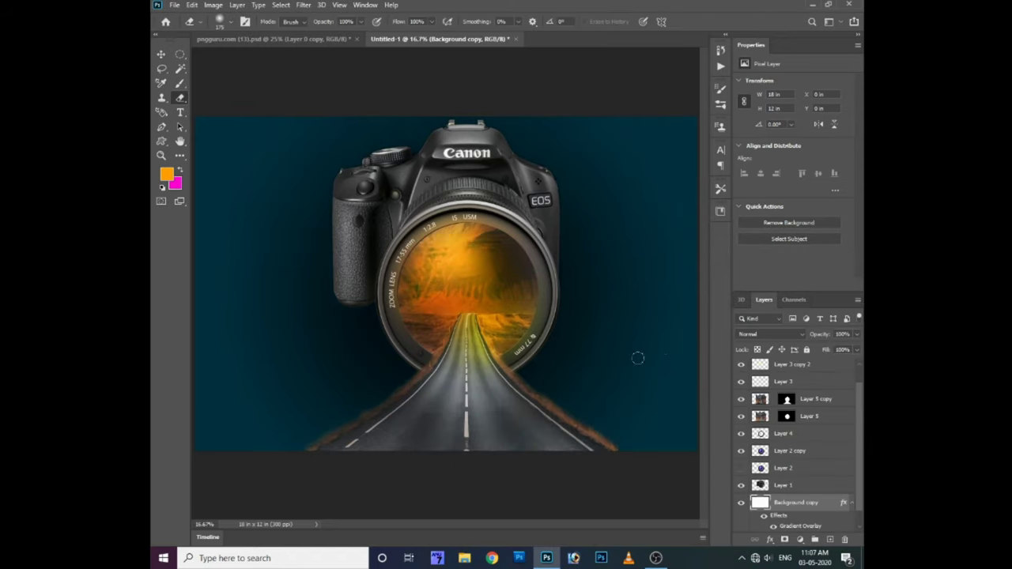
Step: Scale the gradient backdrop layer up from the centre with Free Transform
key("ctrl+minus")
key("ctrl+minus")
key("ctrl+minus")
key("ctrl+t")
left_click_drag(539, 219, 633, 204)
key("Return")
key("e")
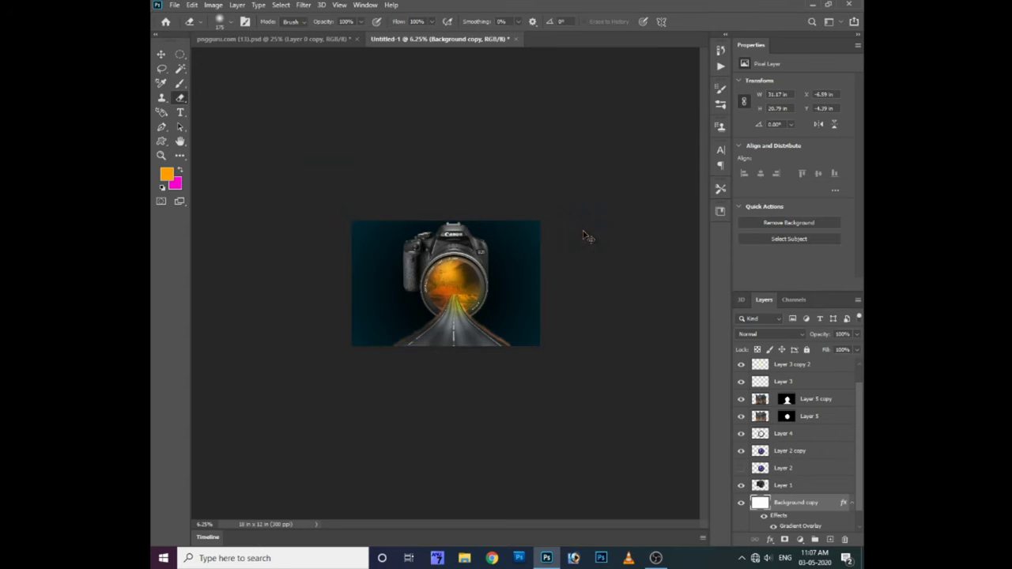
key("ctrl+plus")
key("ctrl+plus")
key("ctrl+plus")
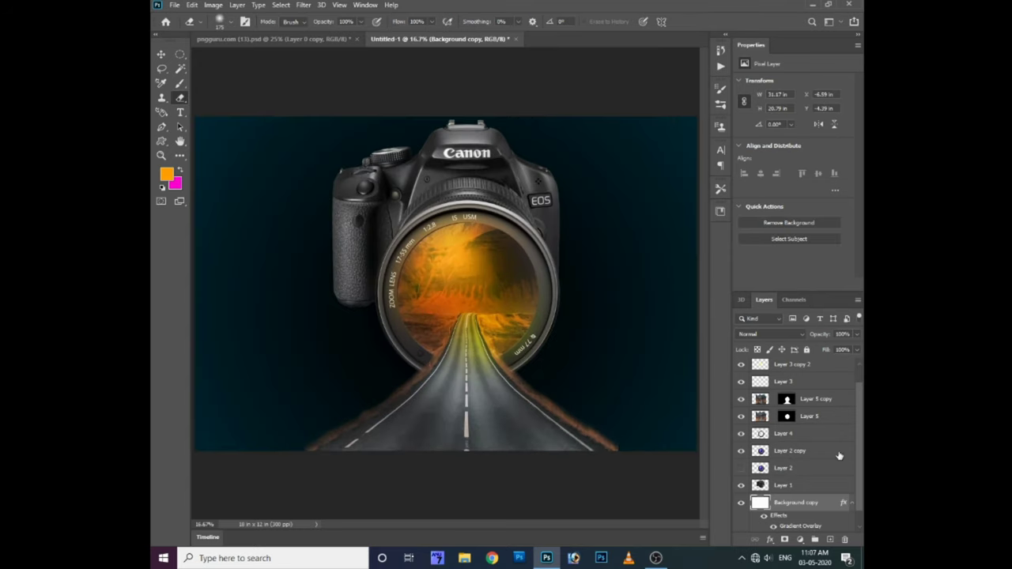
key("ctrl+minus")
key("ctrl+plus")
key("ctrl+plus")
Step: Paint a warm orange glow onto the road on Layer 3 copy, comparing the glow layers
right_click(457, 325, "ctrl")
left_click(487, 330)
key("b")
left_click(166, 173)
left_click(638, 351)
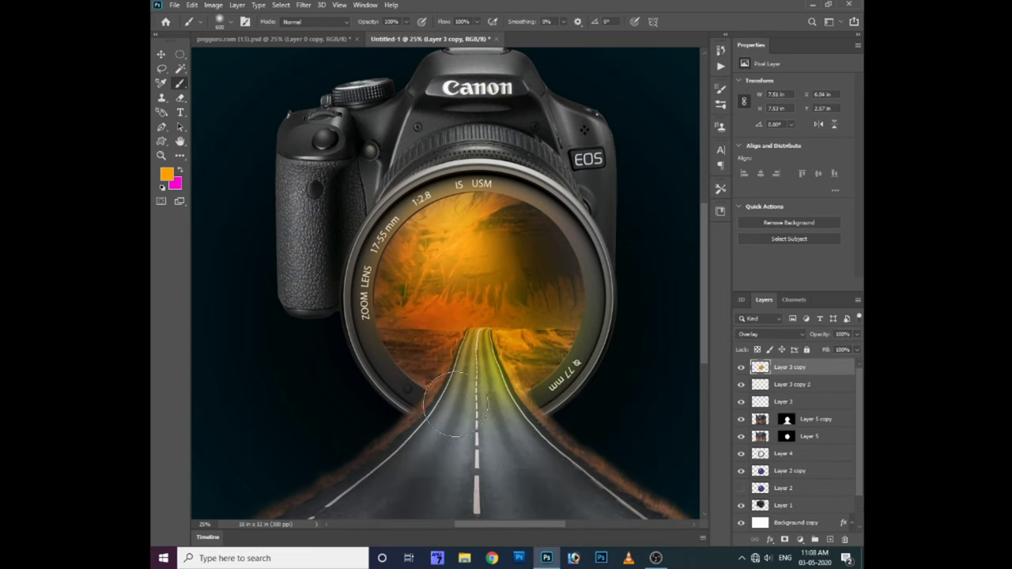
left_click_drag(432, 352, 443, 450)
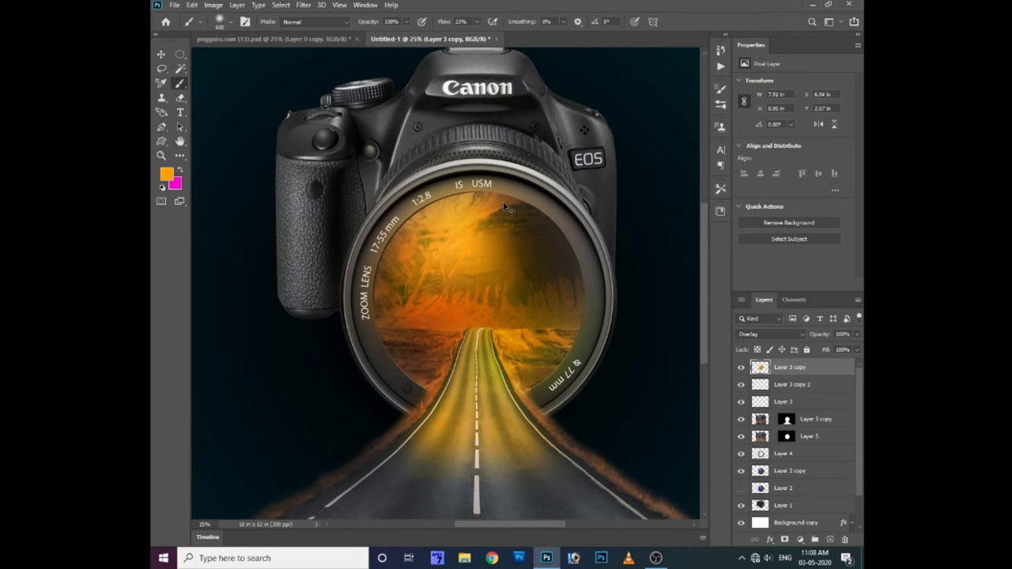
left_click(741, 384)
left_click(741, 366)
Step: Set Layer 3's blending mode to Hard Mix
key("e")
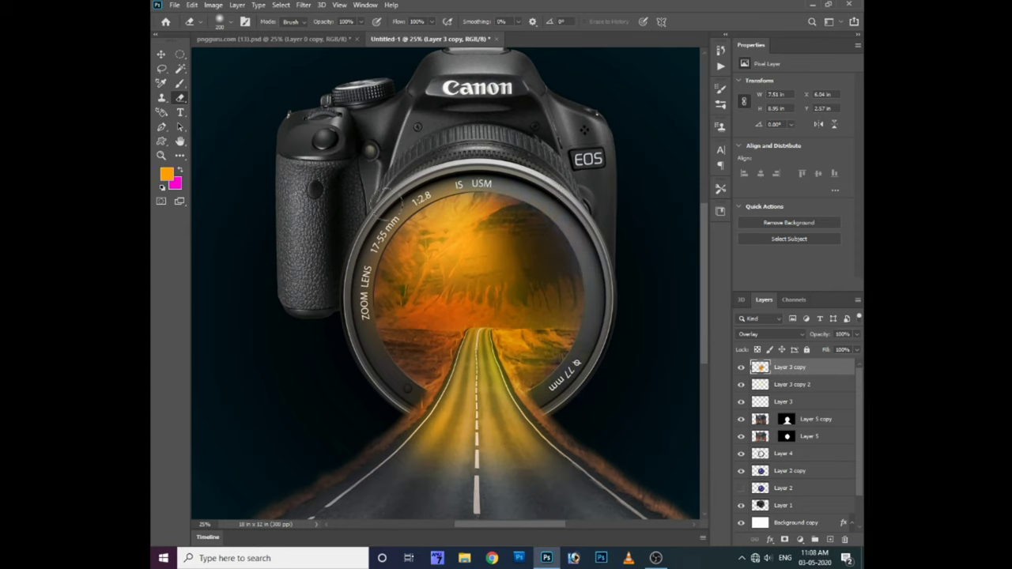
left_click(794, 402)
key("ctrl+j")
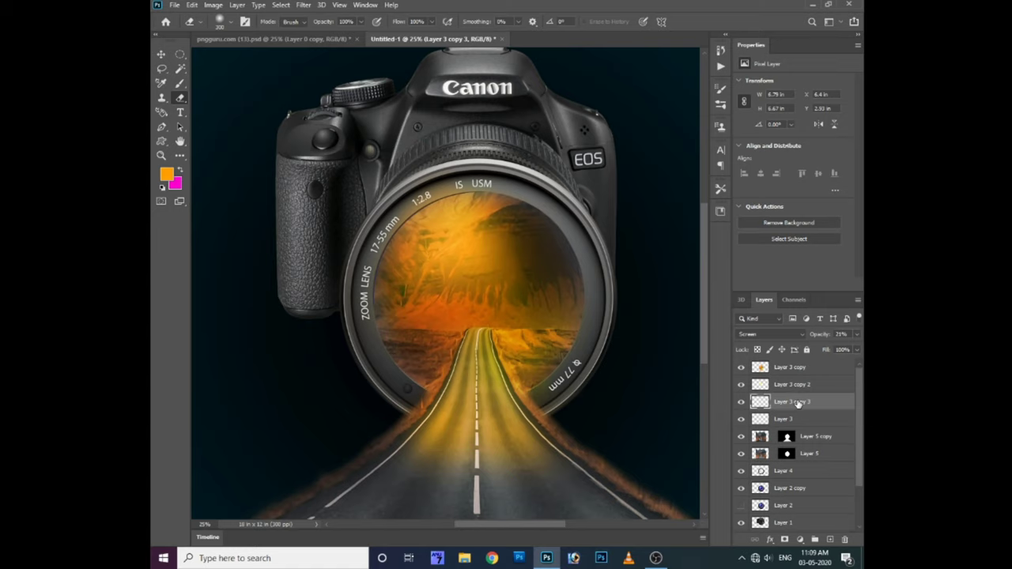
key("ctrl+z")
left_click(770, 333)
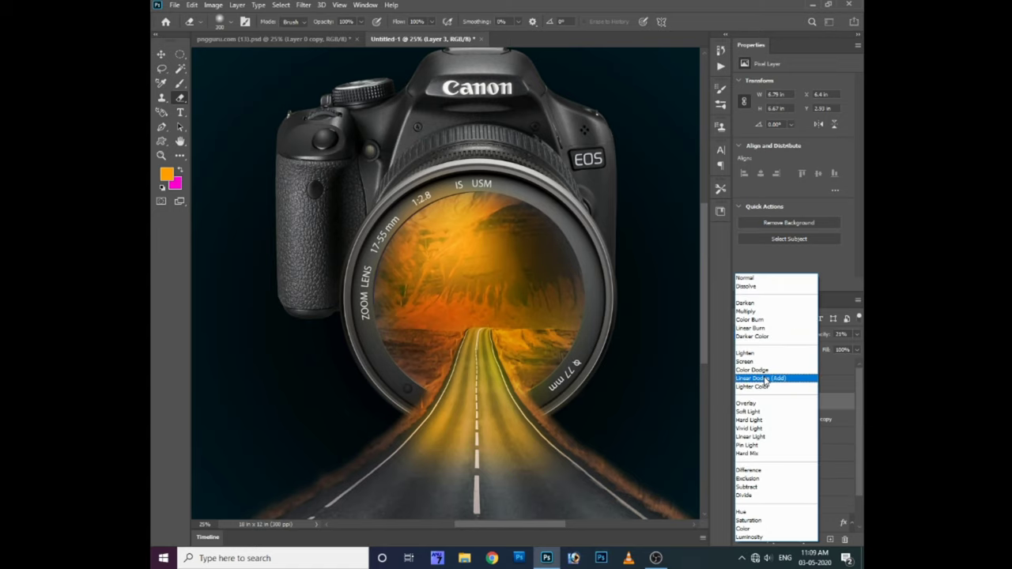
left_click(759, 454)
Step: Select Layer 3 copy and set brush smoothing to 22% and flow to 37%
key("ctrl+plus")
left_click(781, 369)
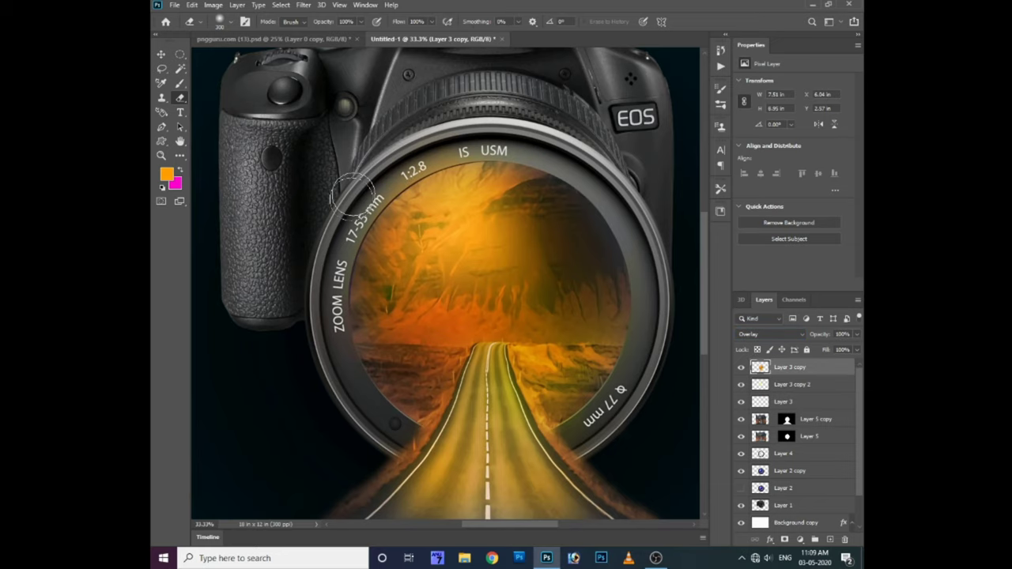
scroll(542, 282, "down", 5)
key("ctrl+minus")
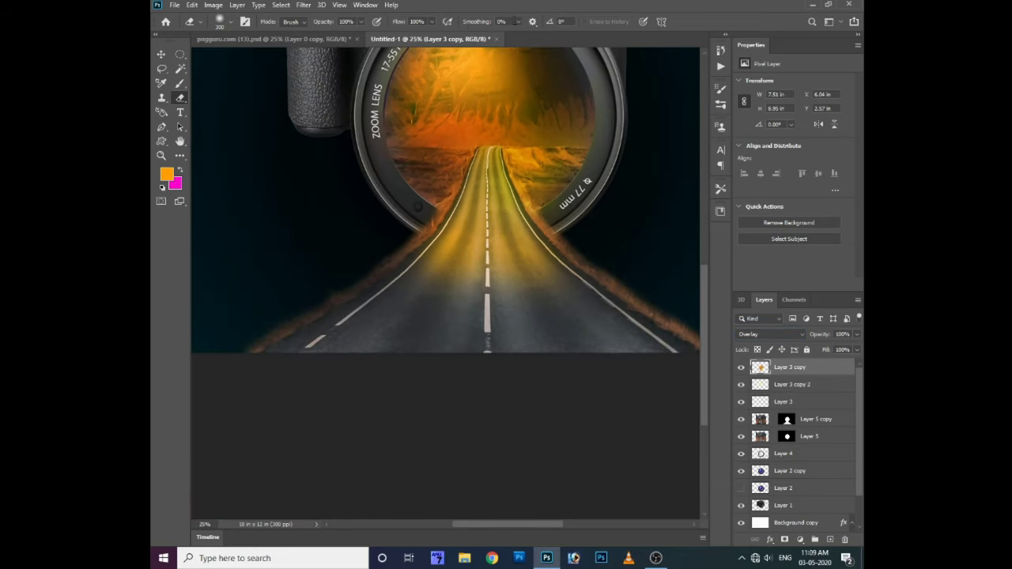
left_click_drag(520, 23, 529, 34)
left_click_drag(431, 22, 400, 35)
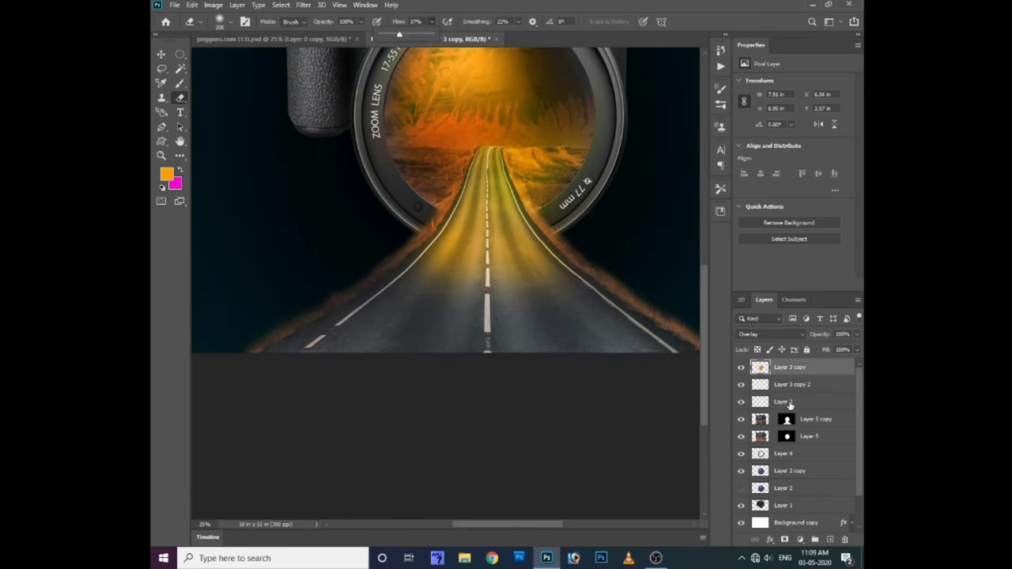
Step: With brush flow 23% and opacity 79%, brush faint golden glow across the road
scroll(411, 316, "up", 3)
scroll(411, 316, "up", 1)
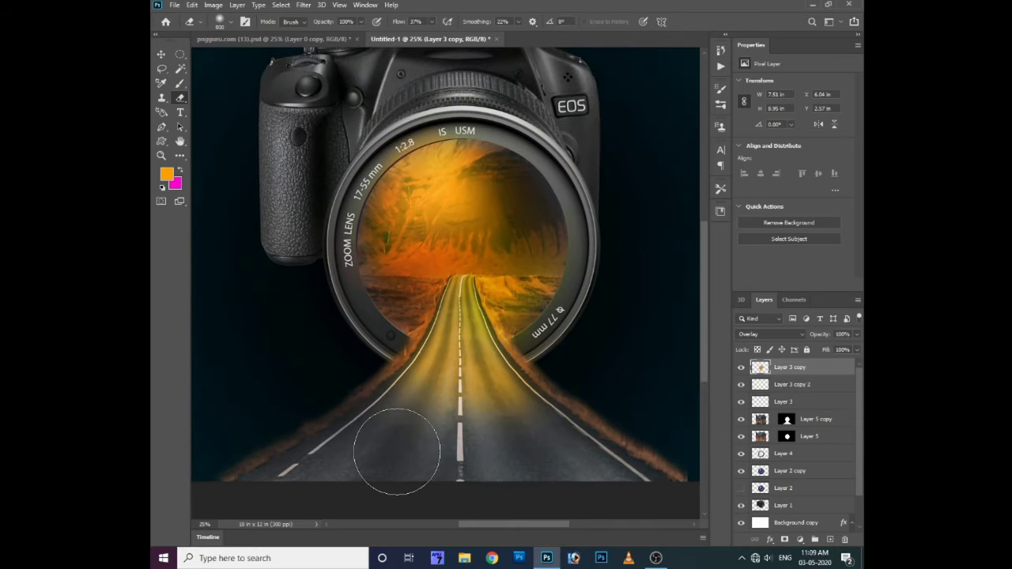
left_click_drag(397, 452, 366, 422)
key("b")
left_click_drag(475, 22, 466, 44)
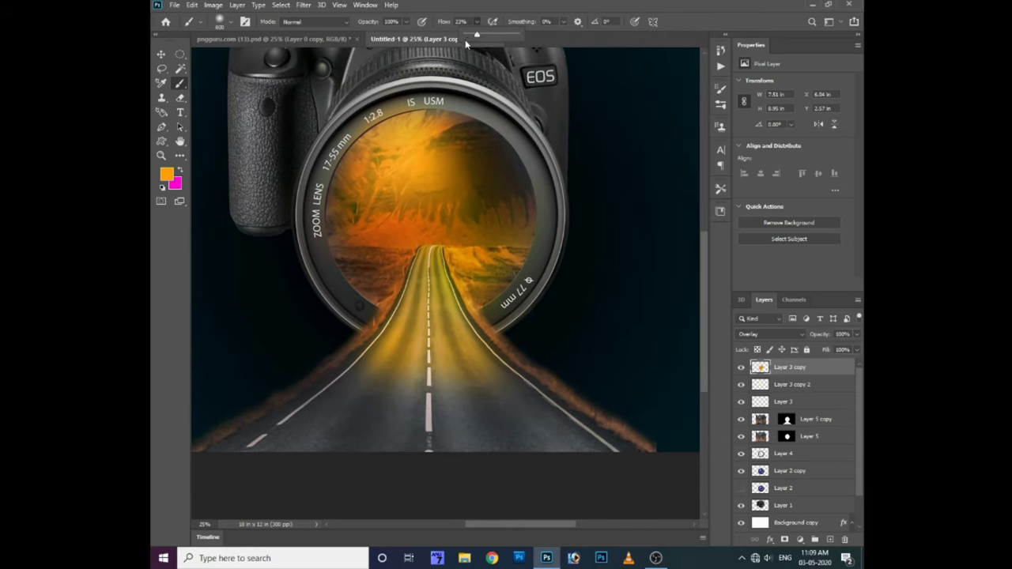
left_click_drag(409, 28, 396, 38)
left_click(318, 457)
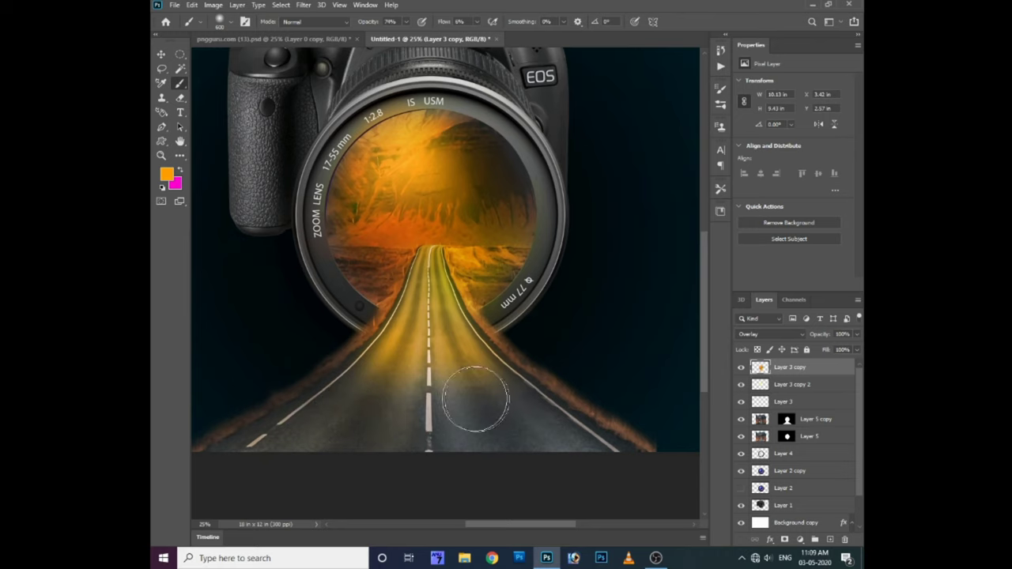
left_click_drag(533, 384, 645, 464)
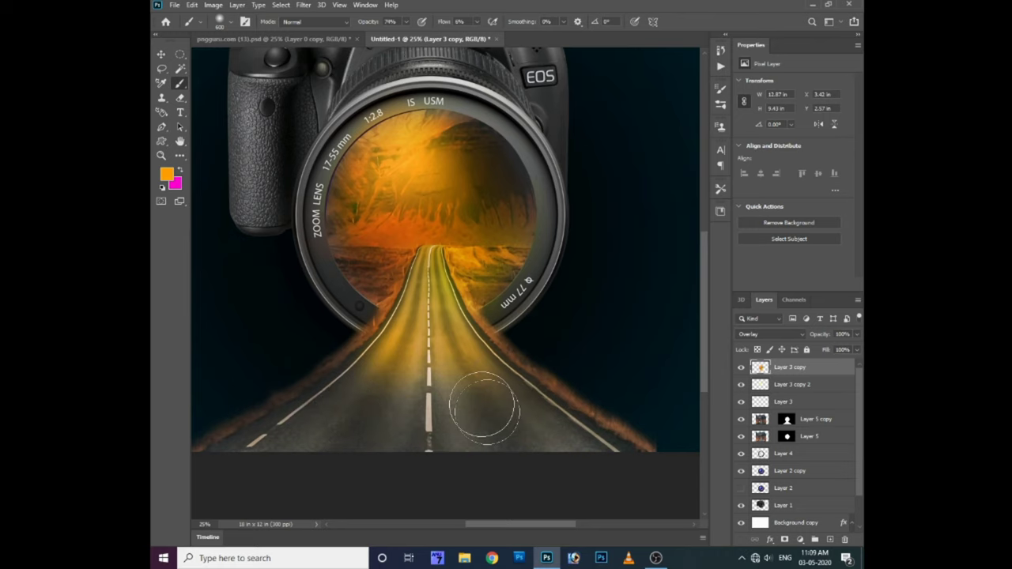
mouse_move(412, 385)
left_mouse_down()
mouse_move(444, 372)
mouse_move(559, 445)
left_mouse_up()
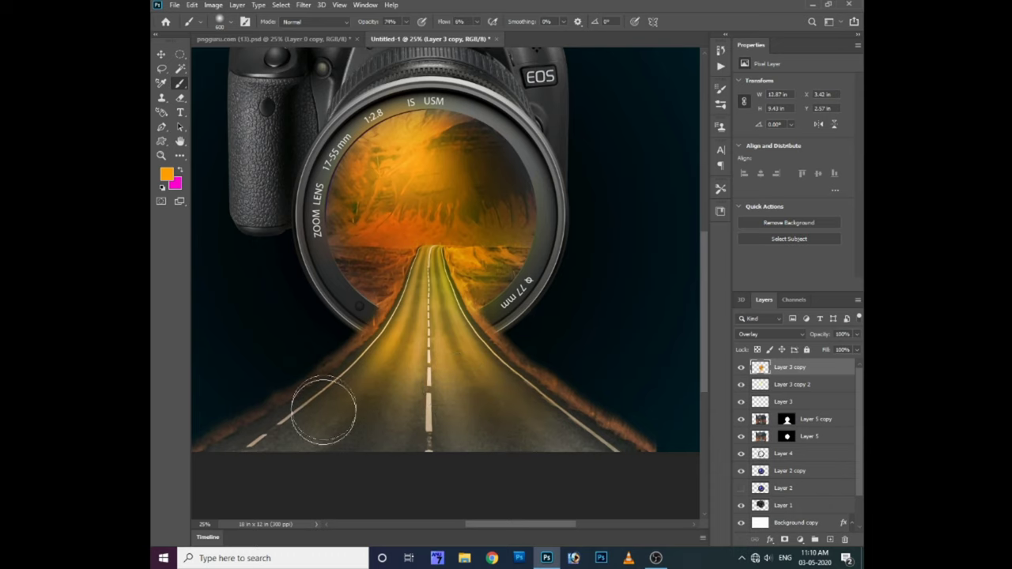
Step: Switch to a smaller Eraser on Layer 5 copy and view the whole composite
key("e")
left_click(798, 423)
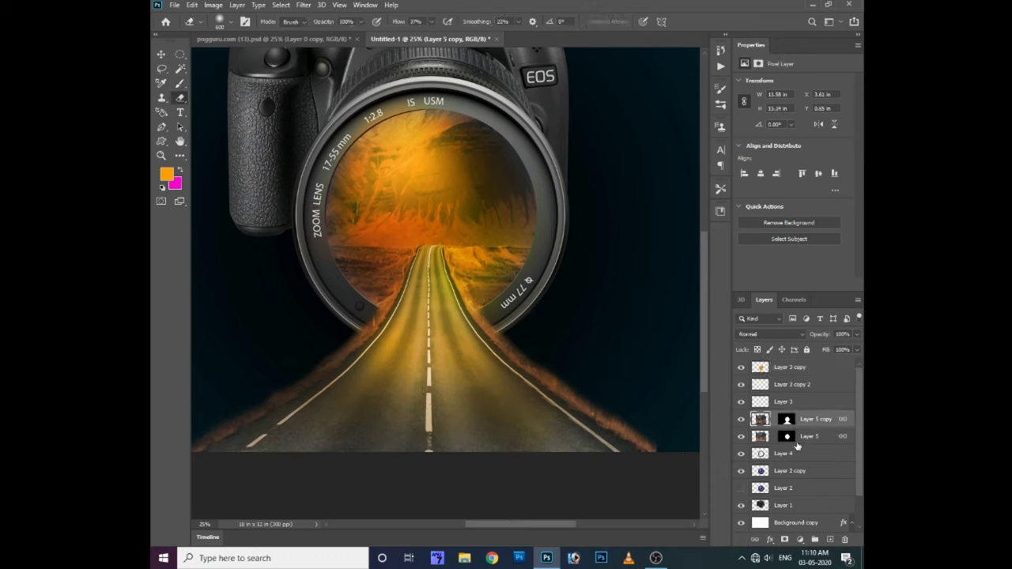
left_click_drag(428, 21, 561, 32)
key("bracketleft")
key("bracketleft")
key("bracketleft")
key("ctrl+0")
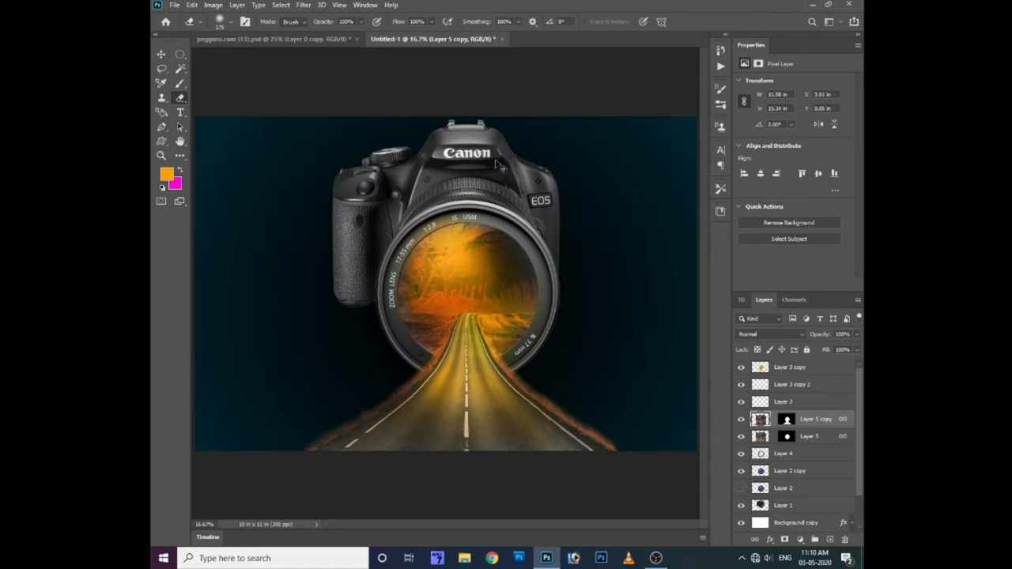
Step: Duplicate Layer 1 and darken it with two gentle Curves adjustments
left_click(643, 418, "ctrl")
key("ctrl+j")
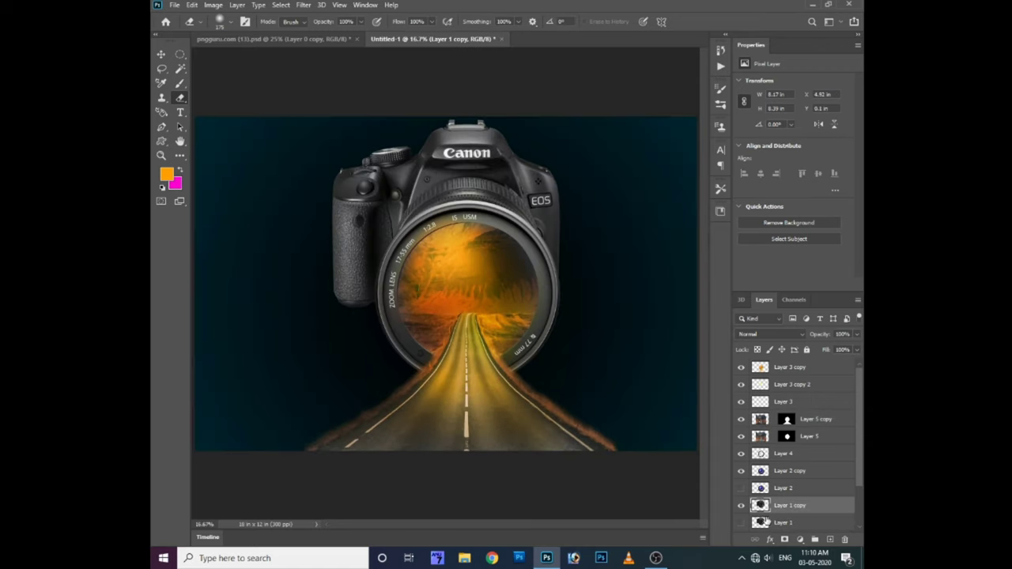
key("ctrl+m")
left_click_drag(652, 294, 655, 308)
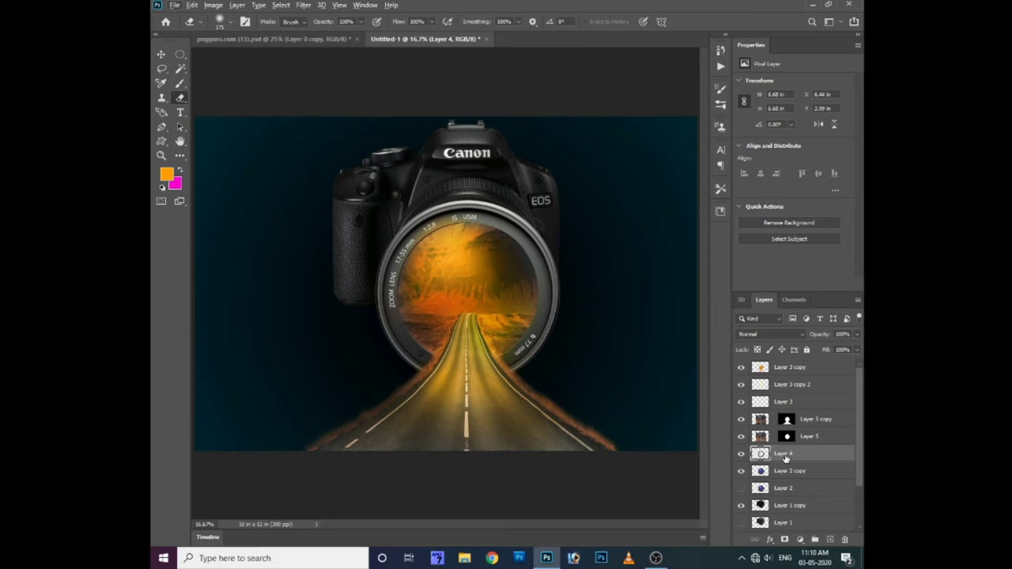
key("ctrl+m")
left_click_drag(652, 308, 653, 303)
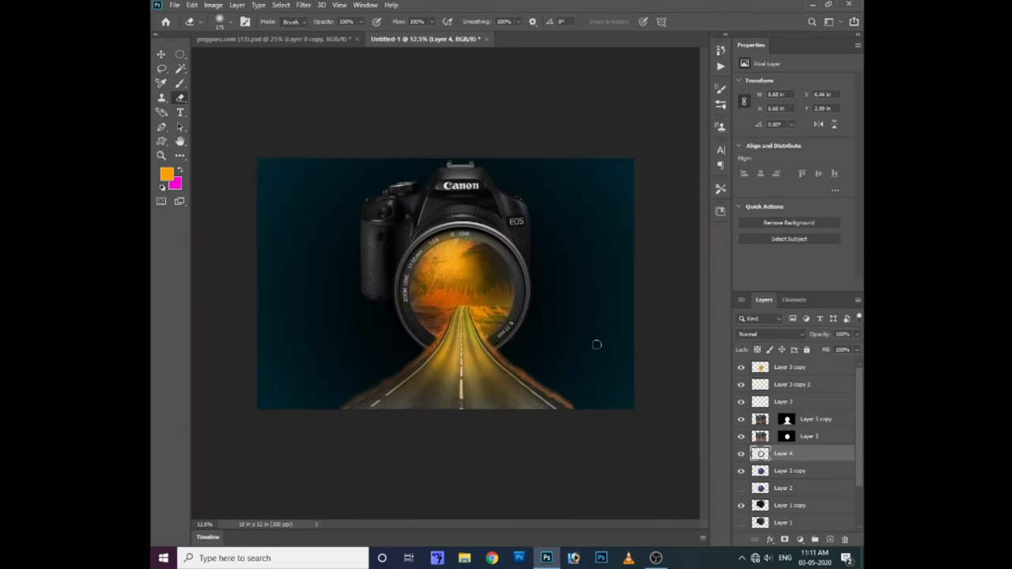
key("ctrl+o")
Step: Open the umbrella girl photo and switch to the Pen tool
double_click(296, 232)
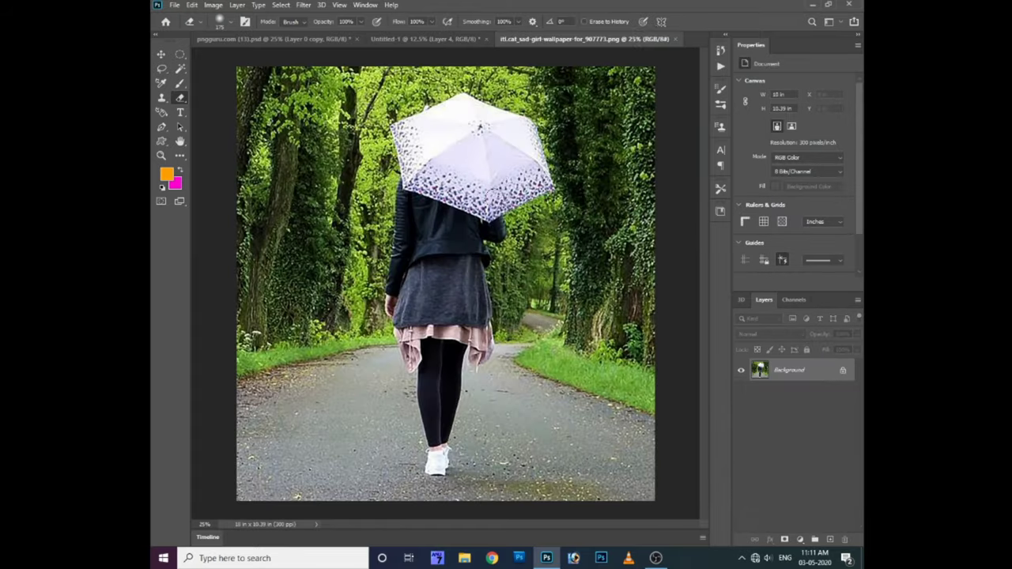
scroll(515, 218, "up", 2)
scroll(515, 218, "up", 5)
key("p")
scroll(515, 219, "up", 1)
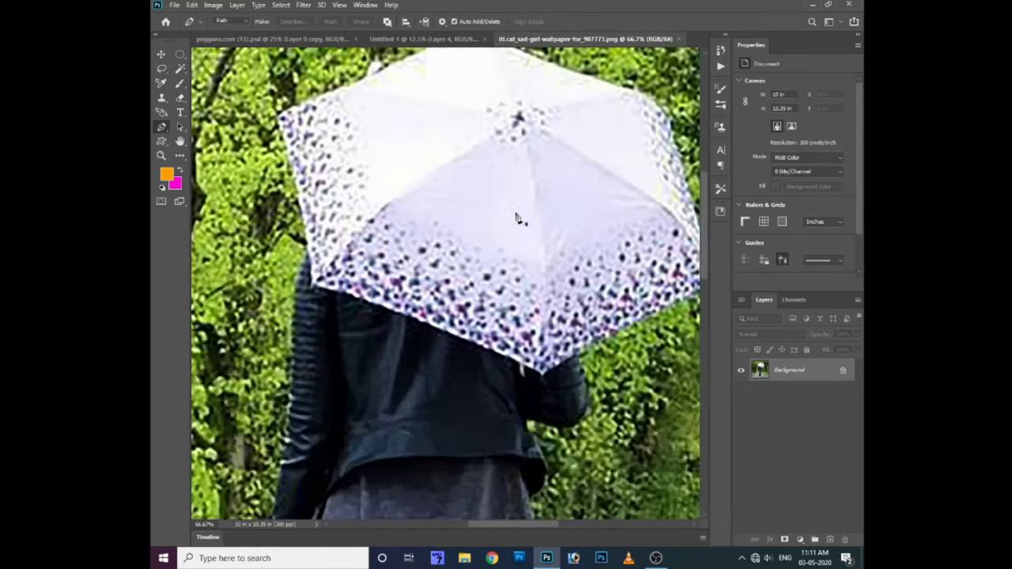
scroll(515, 218, "up", 3)
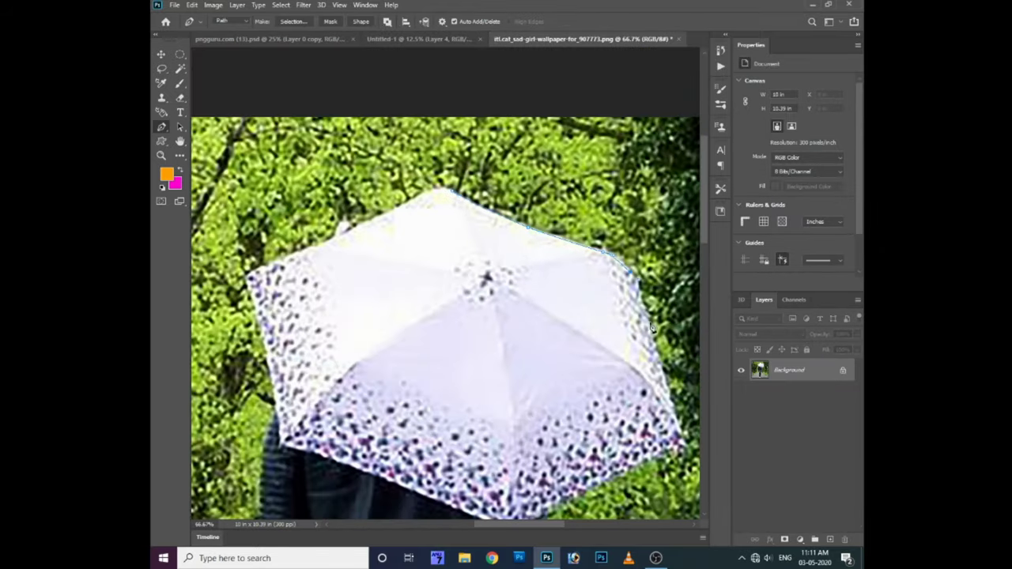
scroll(614, 250, "down", 3)
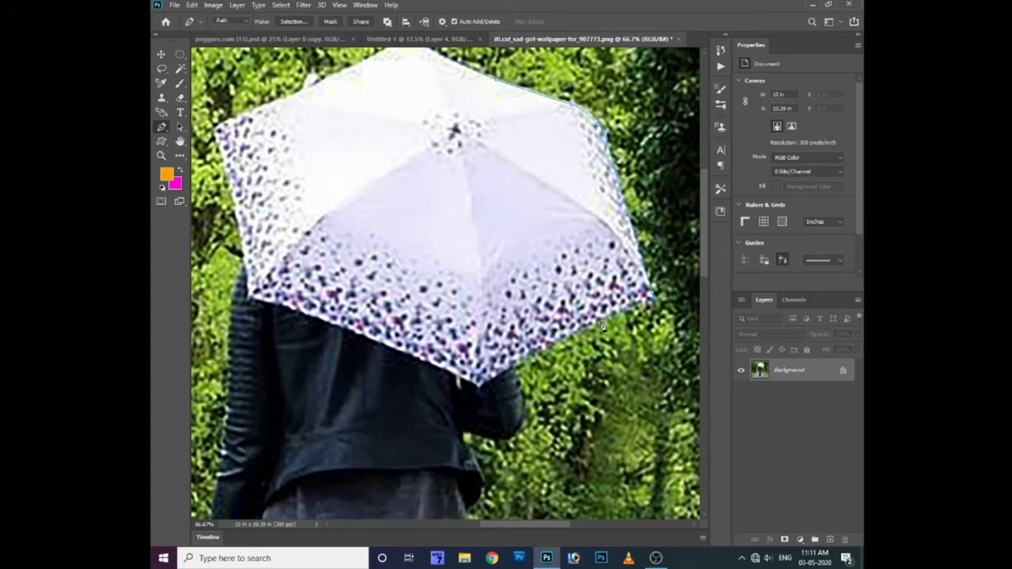
scroll(512, 370, "down", 2)
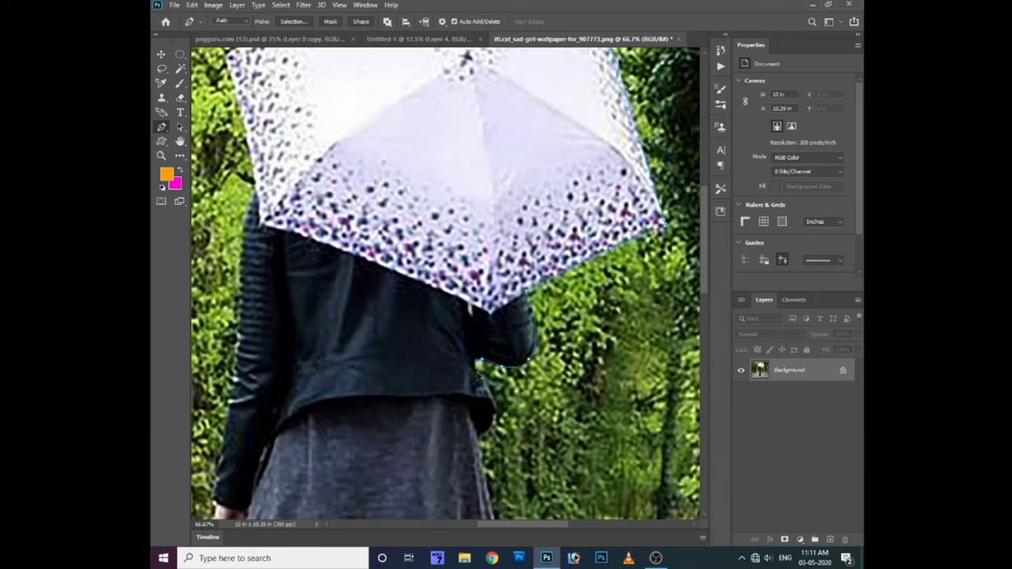
Step: Trace a path around the girl from her shoes up to the umbrella
left_click_drag(478, 444, 457, 231)
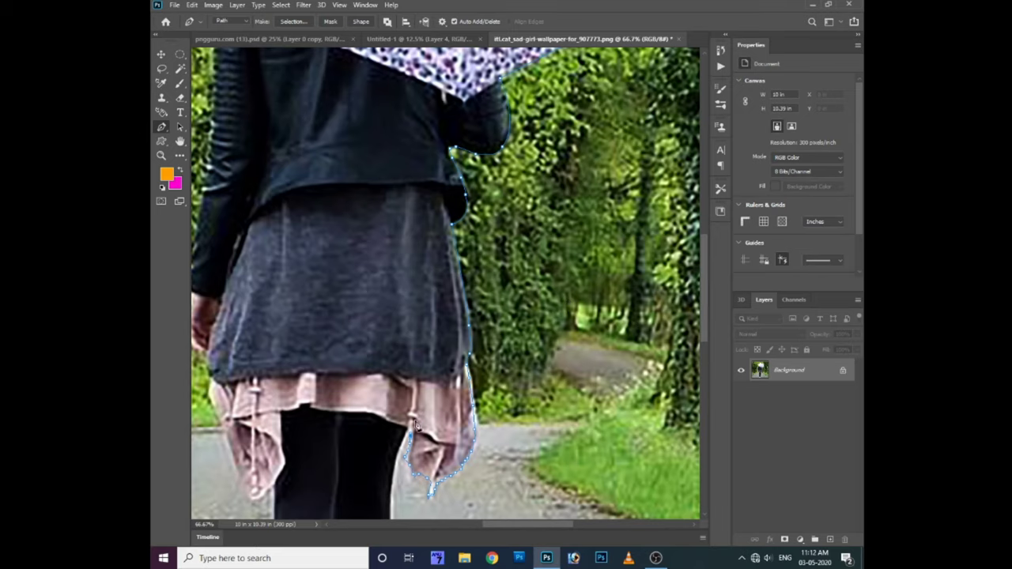
left_click_drag(417, 427, 497, 345)
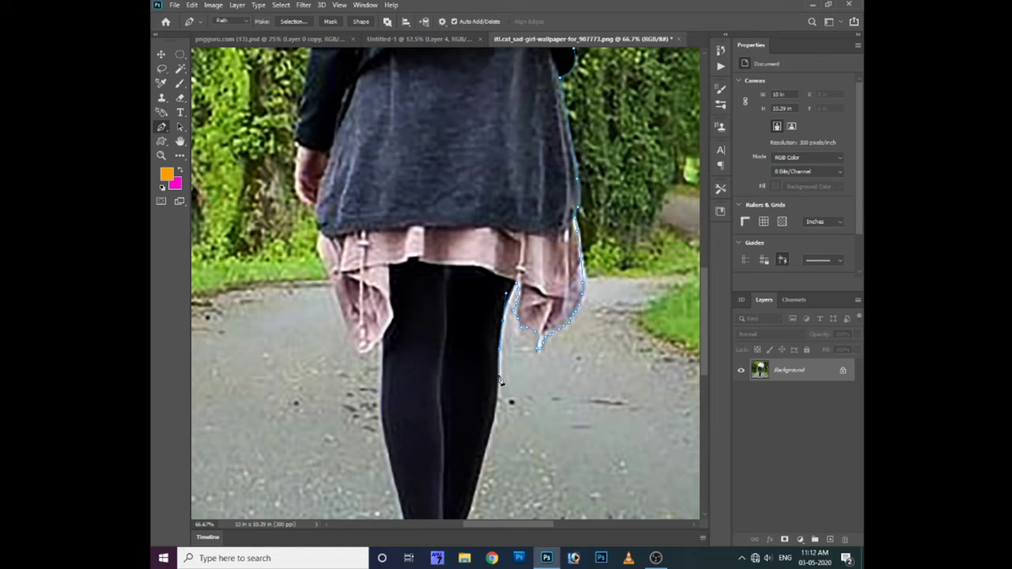
scroll(500, 382, "down", 2)
scroll(490, 362, "down", 3)
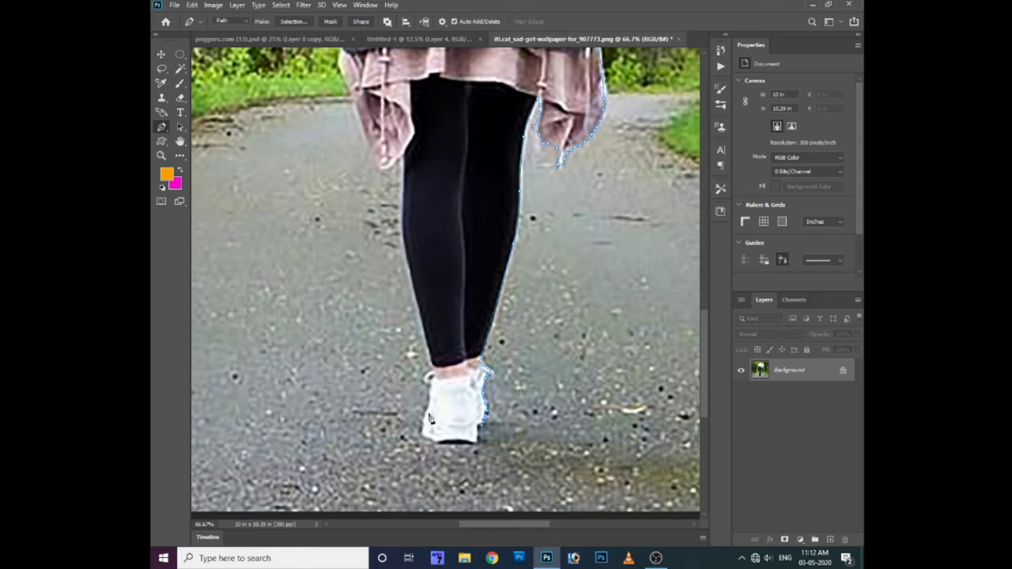
scroll(437, 348, "up", 1)
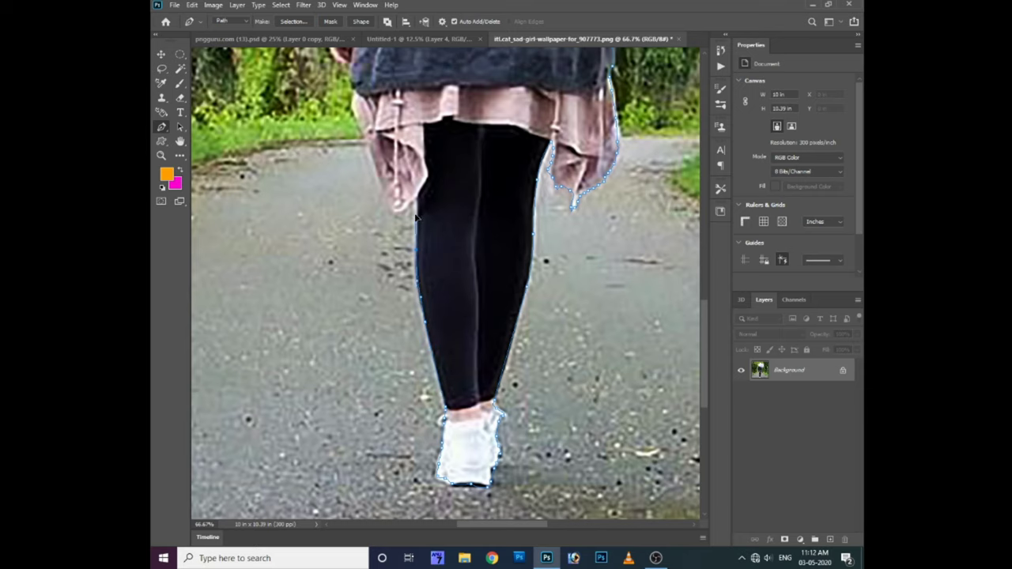
scroll(416, 201, "up", 2)
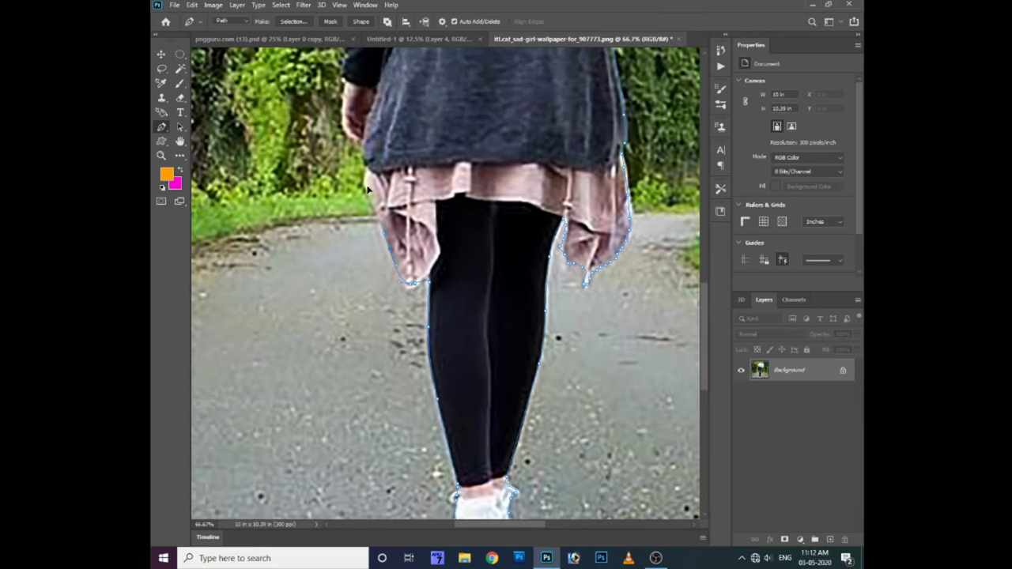
left_click_drag(371, 185, 386, 251)
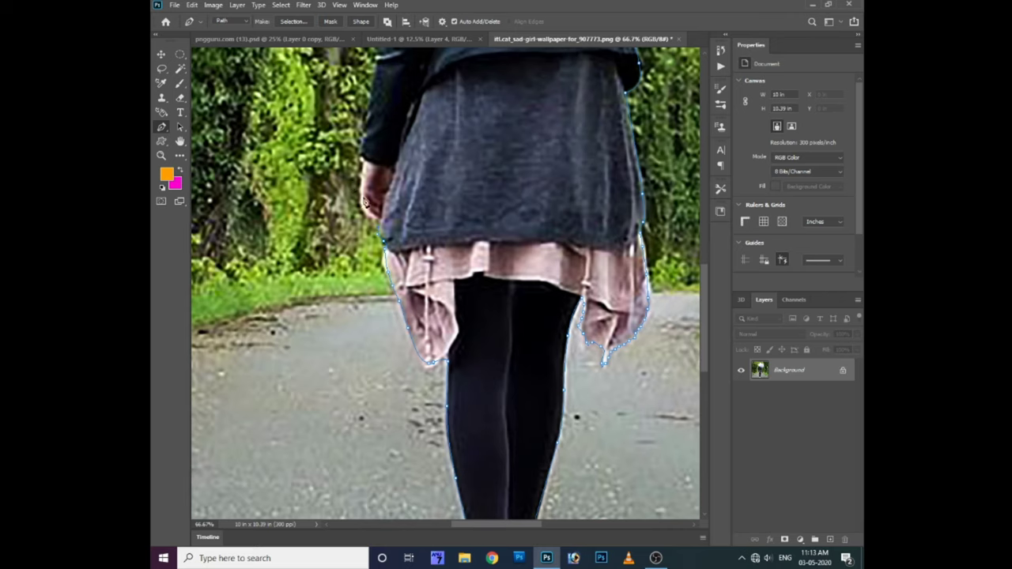
scroll(361, 185, "up", 1)
scroll(373, 151, "up", 2)
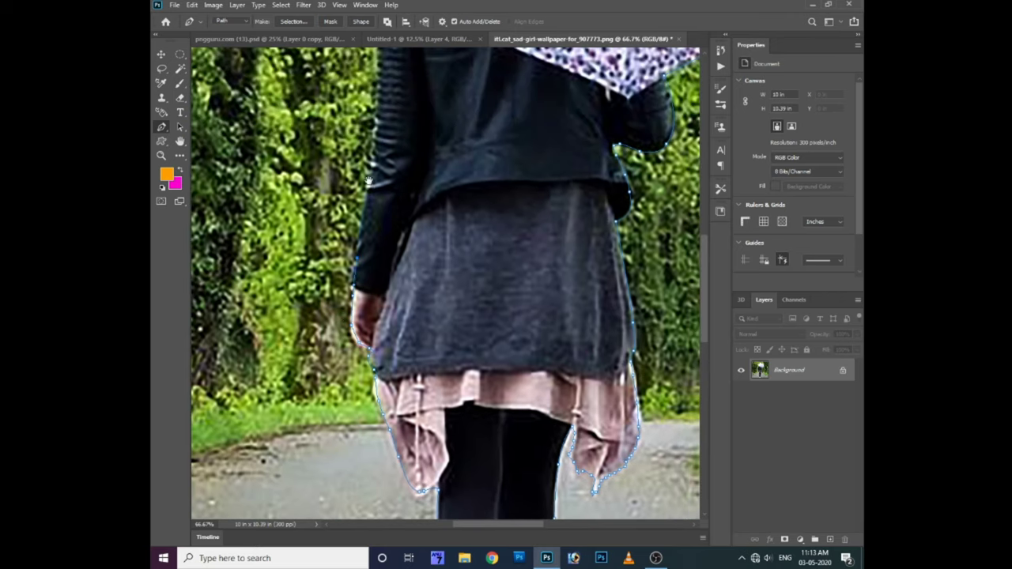
scroll(373, 152, "up", 1)
scroll(375, 155, "up", 1)
scroll(377, 156, "up", 2)
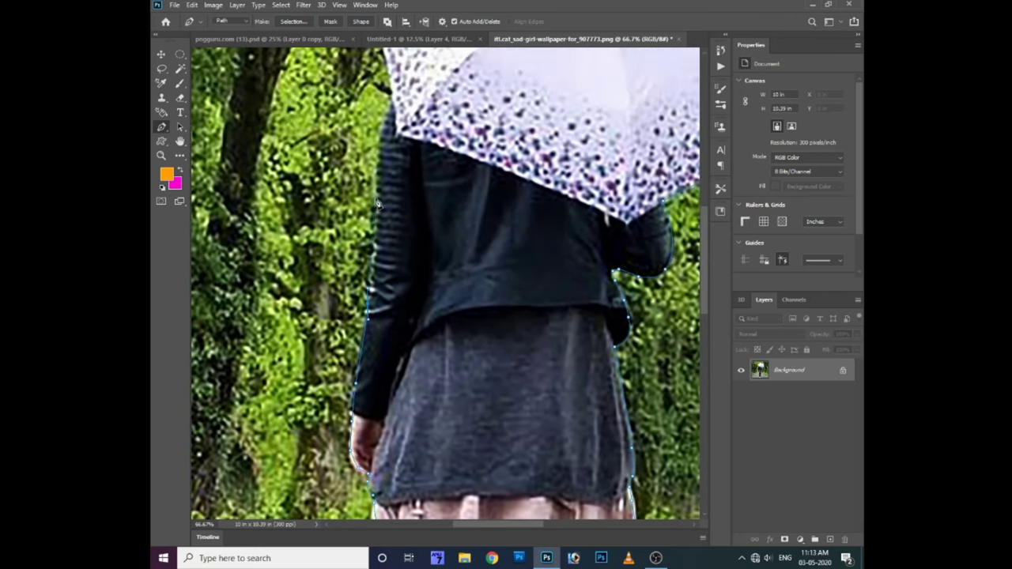
scroll(378, 141, "up", 2)
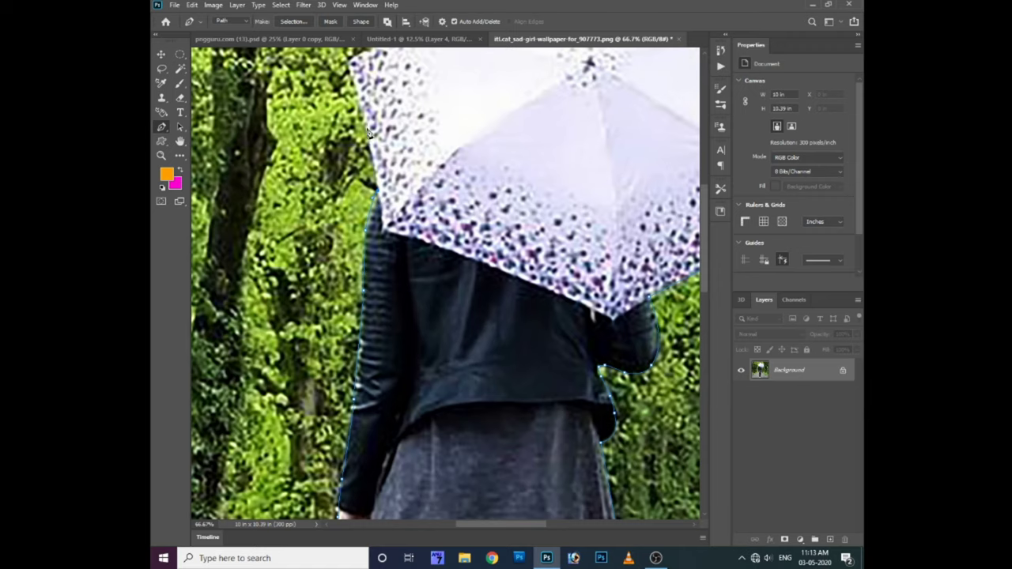
scroll(358, 89, "up", 3)
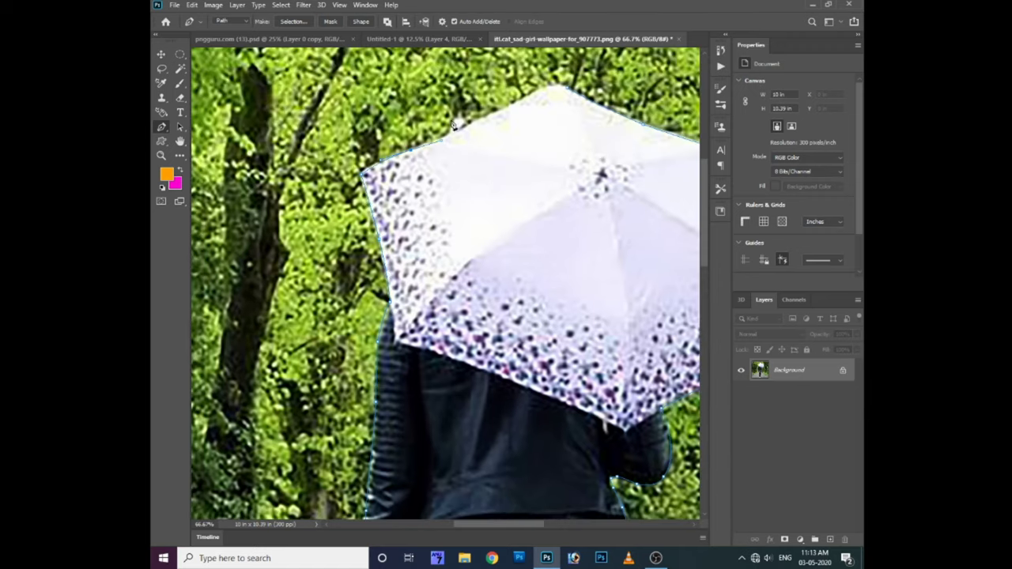
Step: Close the path, make it a feathered selection, and copy the girl to her own layer
left_click(363, 174)
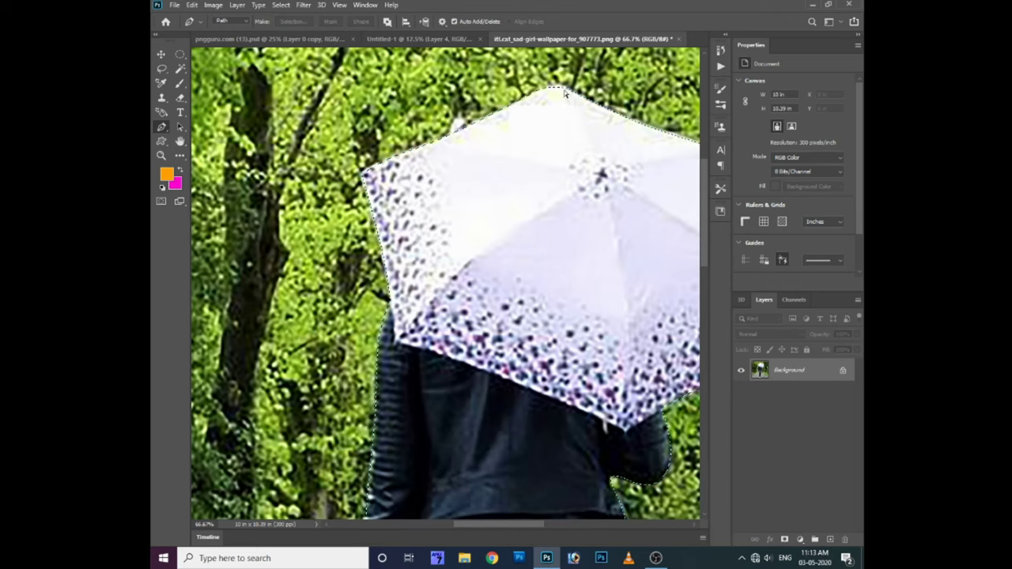
key("ctrl+0")
left_click(293, 21)
key("Return")
key("shift+F6")
key("Return")
key("ctrl+j")
Step: Move the girl into the camera composite as Layer 6 and scale her down onto the road
key("v")
mouse_move(491, 200)
left_mouse_down()
mouse_move(424, 233)
mouse_move(480, 314)
left_mouse_up()
key("ctrl+t")
left_click_drag(516, 207, 489, 298)
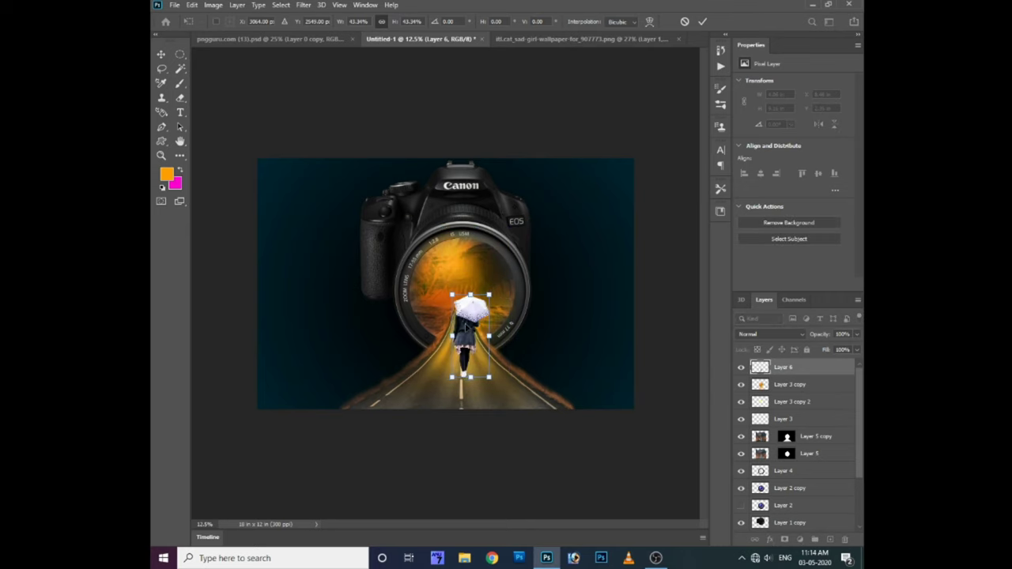
key("Return")
scroll(467, 411, "up", 2)
left_click(534, 332, "ctrl")
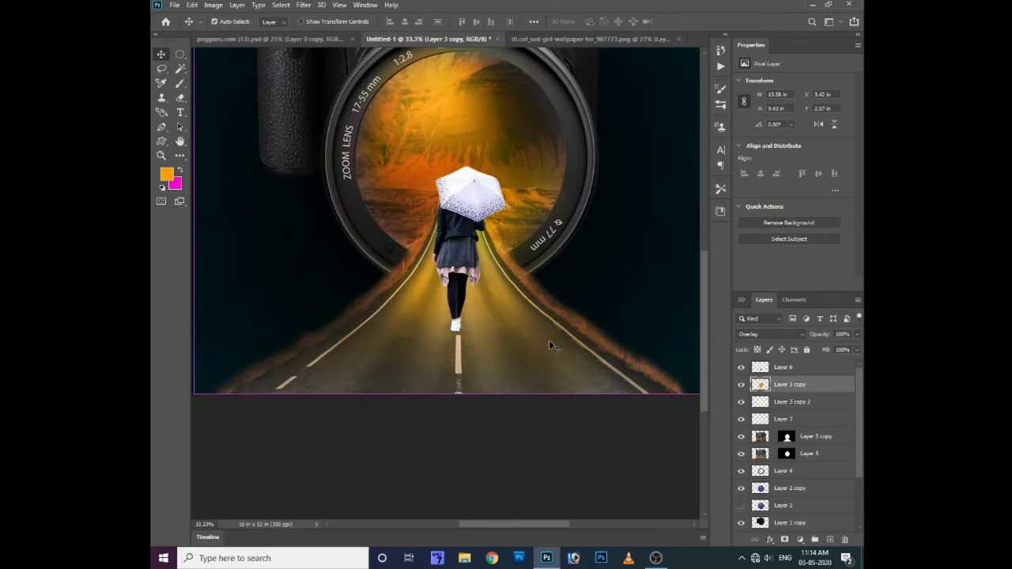
scroll(549, 340, "down", 1)
scroll(790, 458, "down", 3)
Step: Change the backdrop gradient overlay: teal stop at 69%, Linear style, reversed
double_click(799, 507)
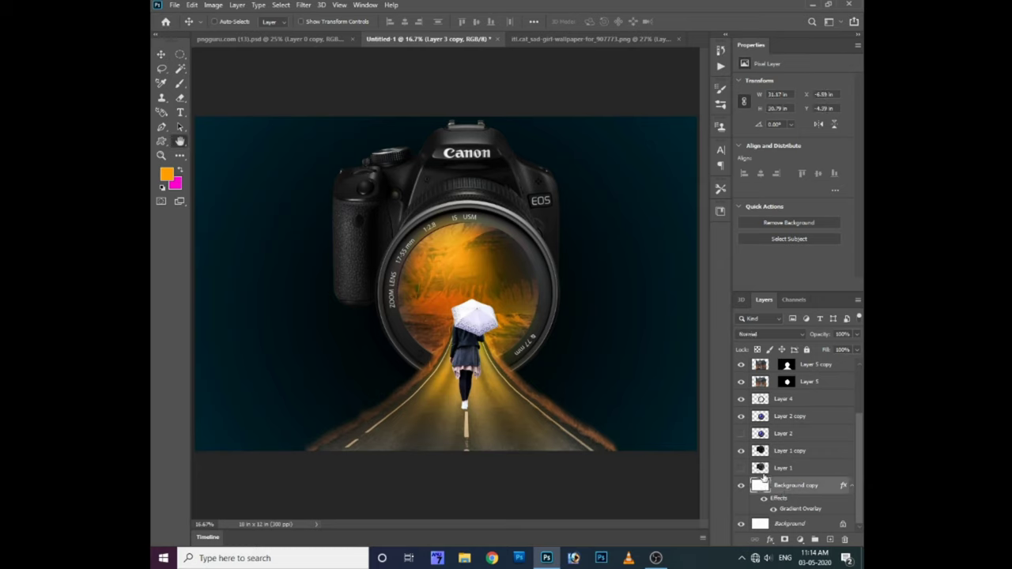
left_click(643, 332)
left_click_drag(803, 317, 734, 316)
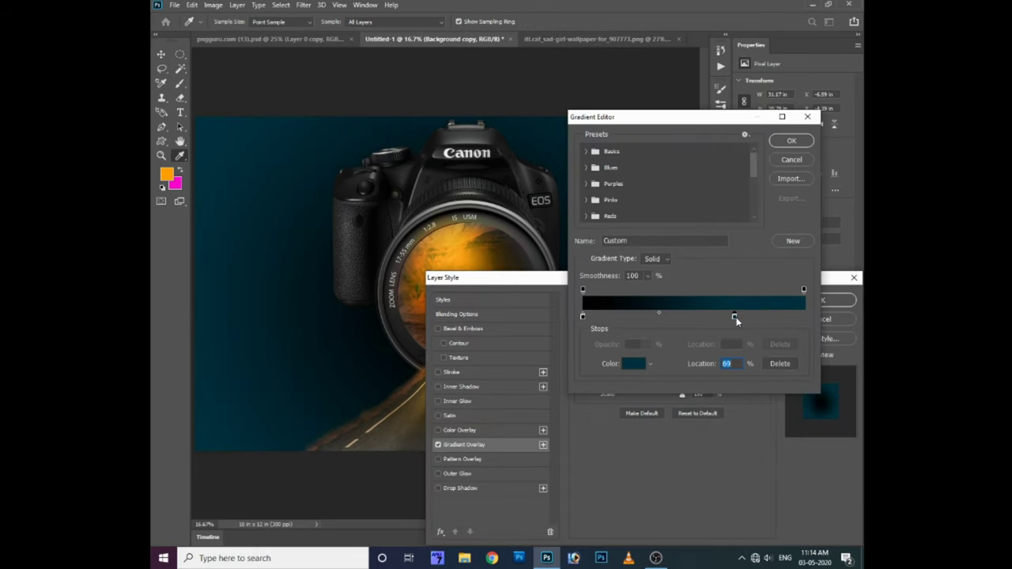
key("Return")
left_click(652, 359)
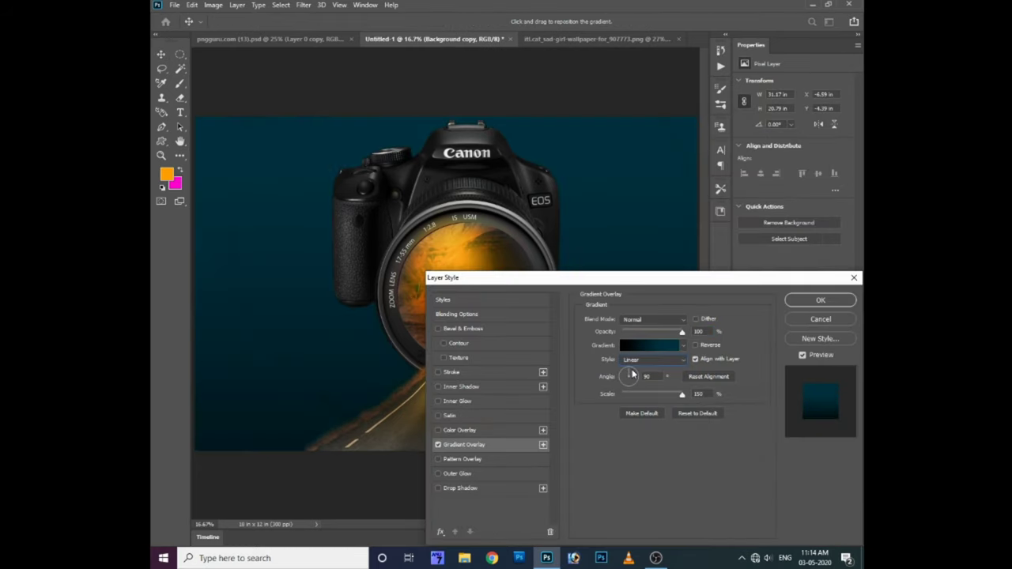
left_click(695, 346)
left_click_drag(553, 278, 620, 384)
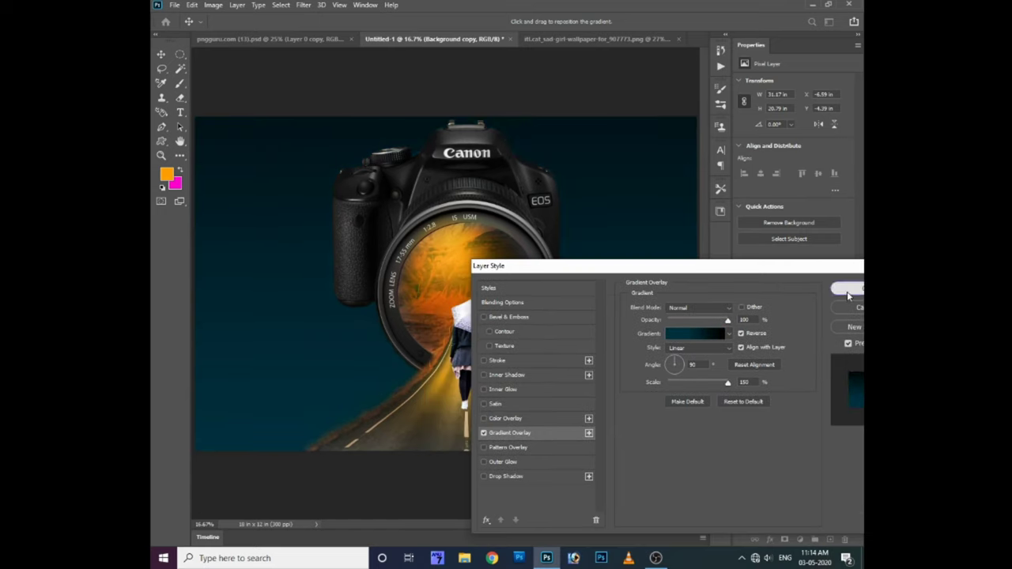
key("Return")
Step: Trace a Pen path around the area beside and above the road, select it, and add a new layer
key("ctrl+minus")
key("p")
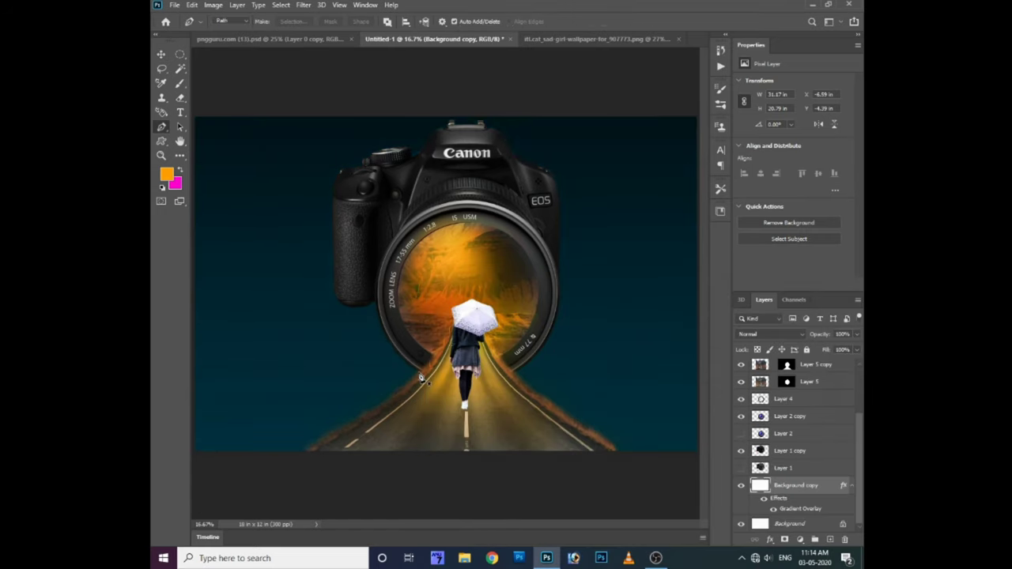
left_click(194, 430)
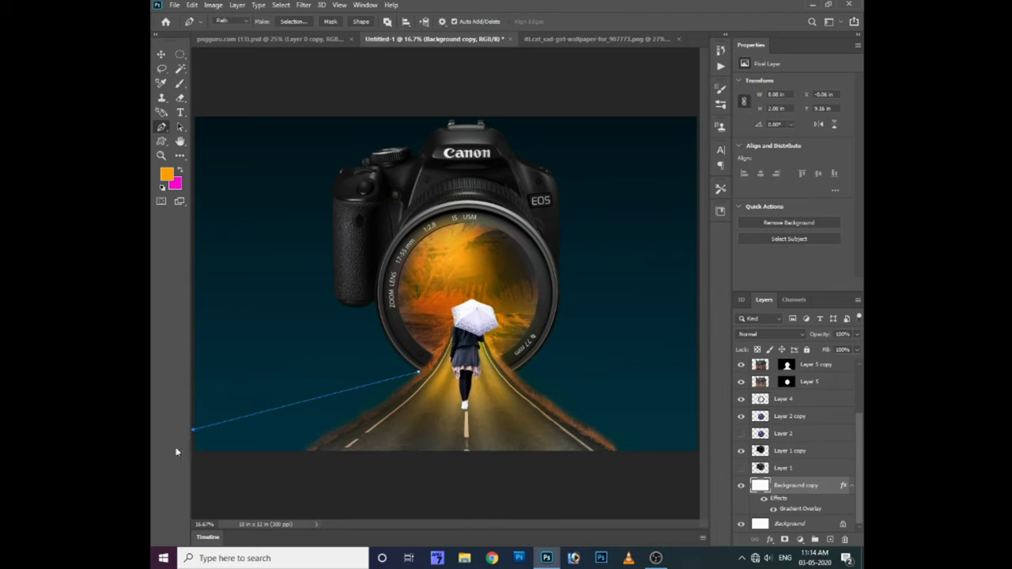
key("ctrl+minus")
left_click_drag(230, 348, 230, 229)
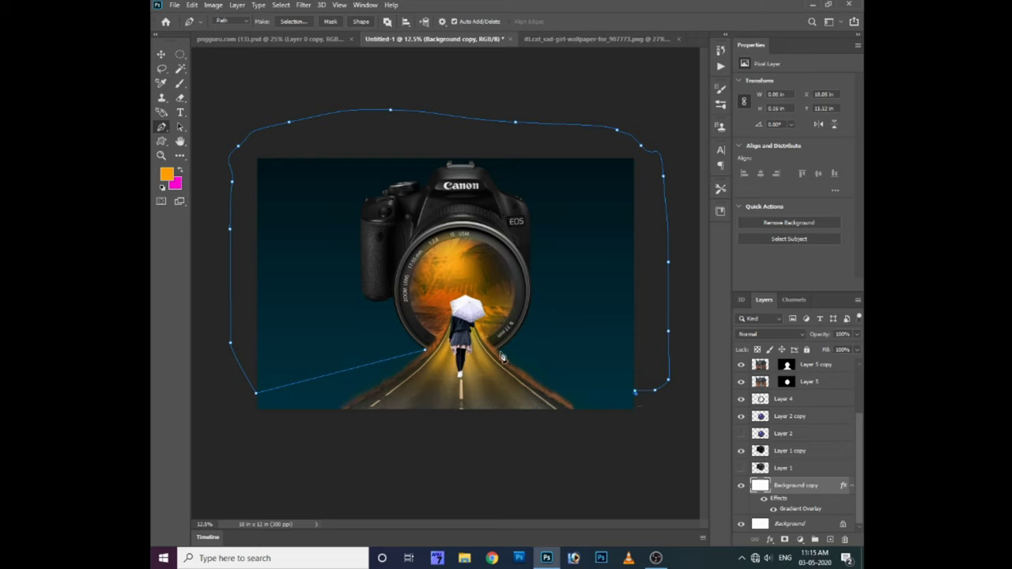
key("ctrl+Return")
key("ctrl+shift+alt+n")
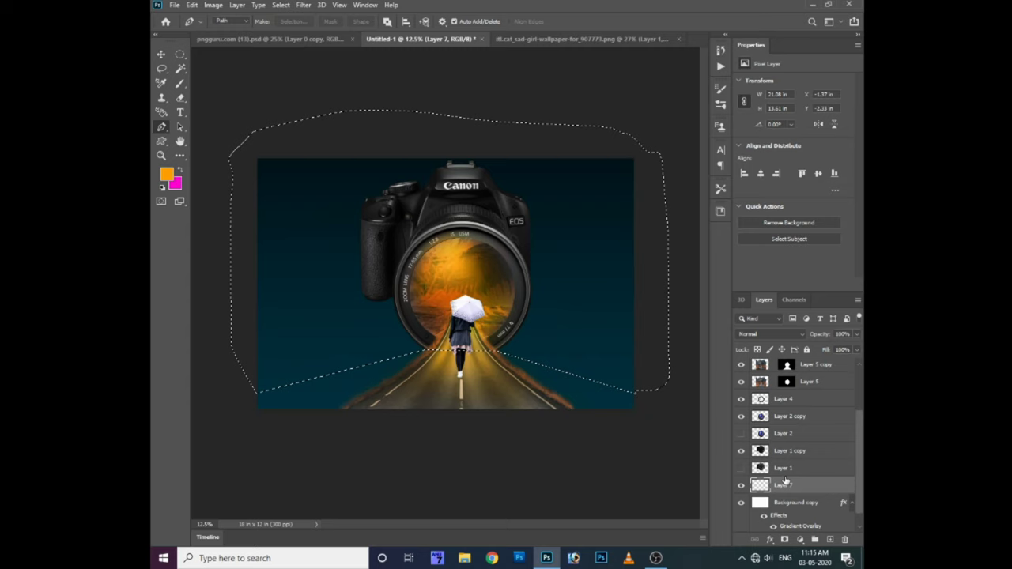
Step: Fill the selection on Layer 7, turn it black with Curves, and set opacity to 35%
key("ctrl+BackSpace")
key("ctrl+d")
key("ctrl+m")
left_click_drag(677, 271, 677, 413)
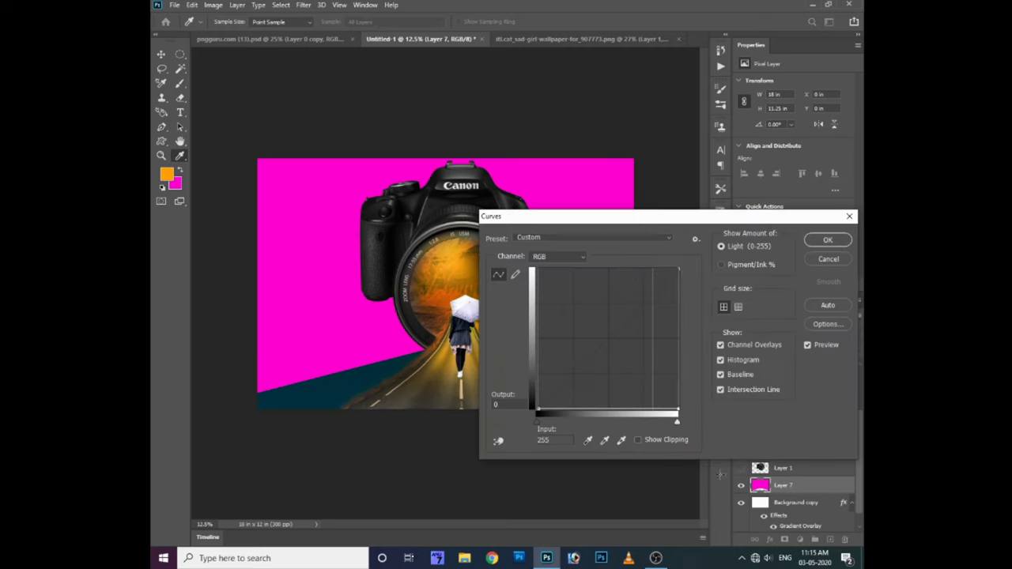
key("Return")
key("v")
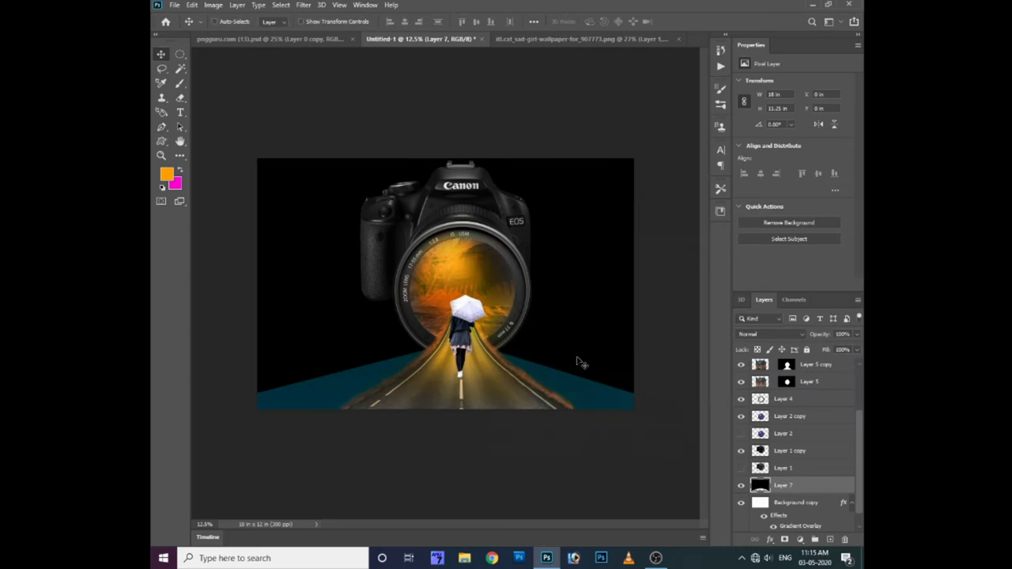
left_click_drag(857, 334, 824, 345)
Step: Apply Gaussian Blur to the shadow and erase it around the camera
right_click(573, 330)
left_click(577, 331)
left_click(303, 5)
left_click(483, 172)
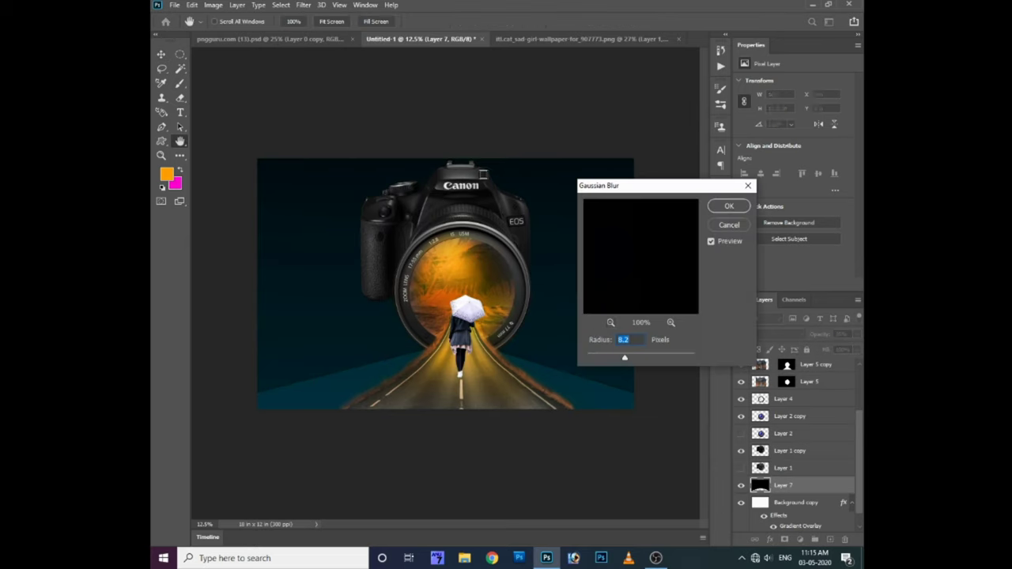
key("Return")
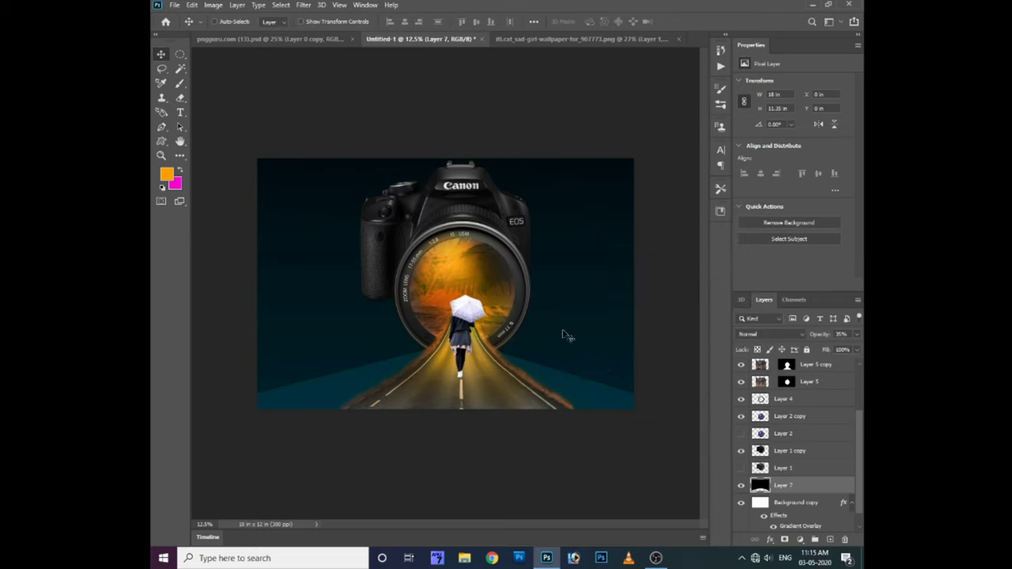
key("ctrl+plus")
key("e")
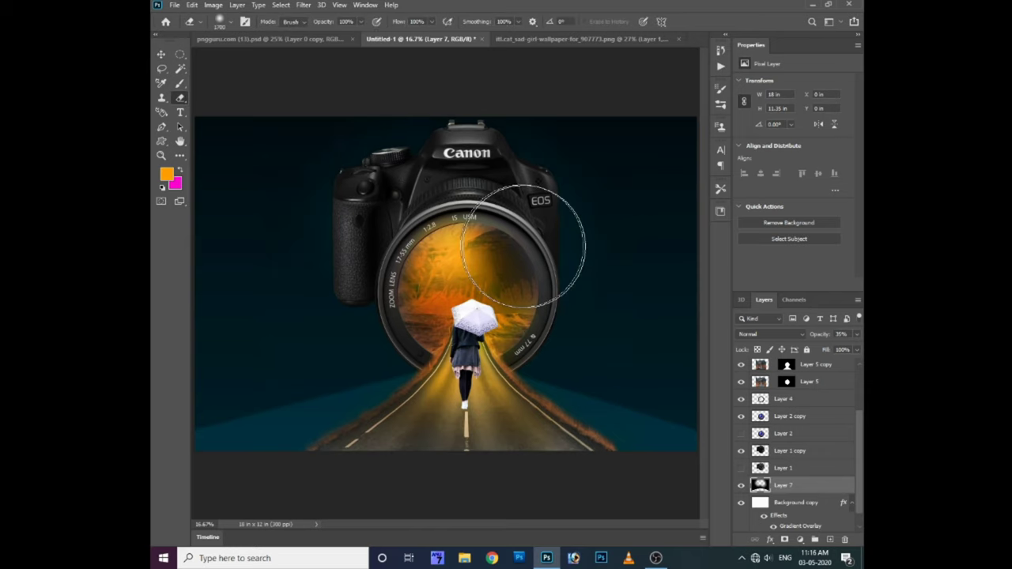
left_click(766, 450)
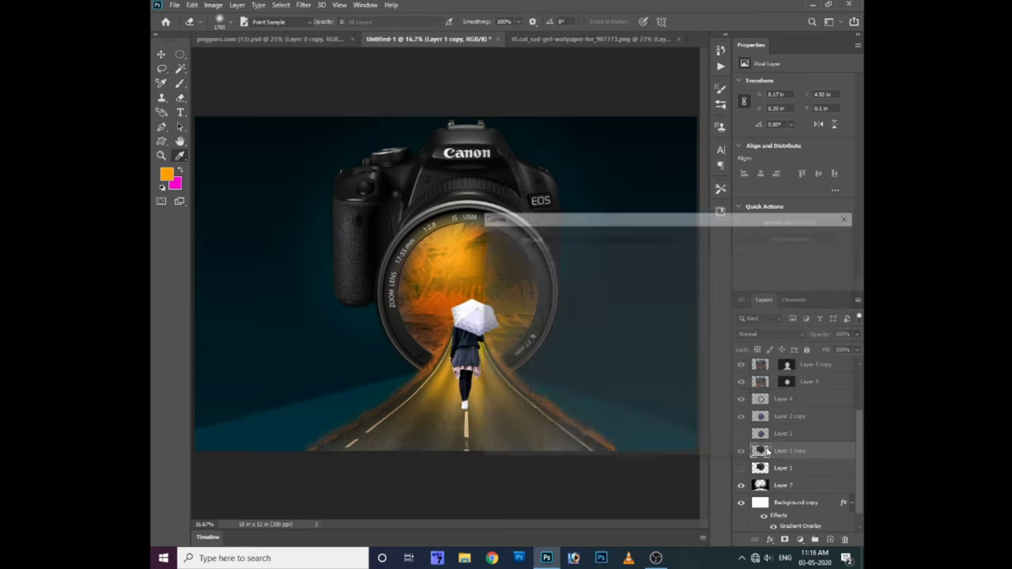
left_click_drag(645, 303, 646, 314)
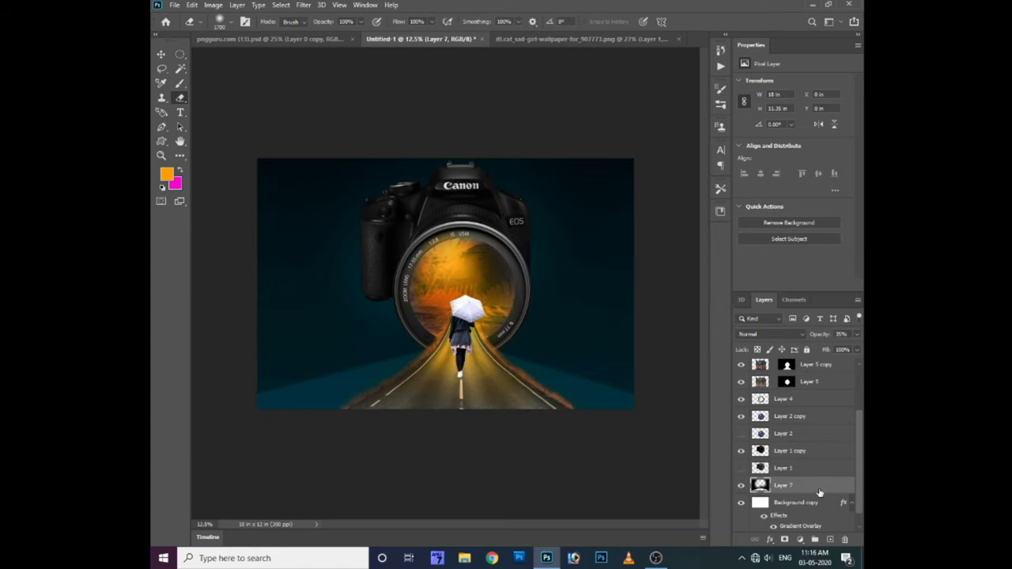
Step: Duplicate the shadow layer, shift the copy, and stretch its right side outward
key("ctrl+j")
key("v")
left_click_drag(573, 370, 562, 342)
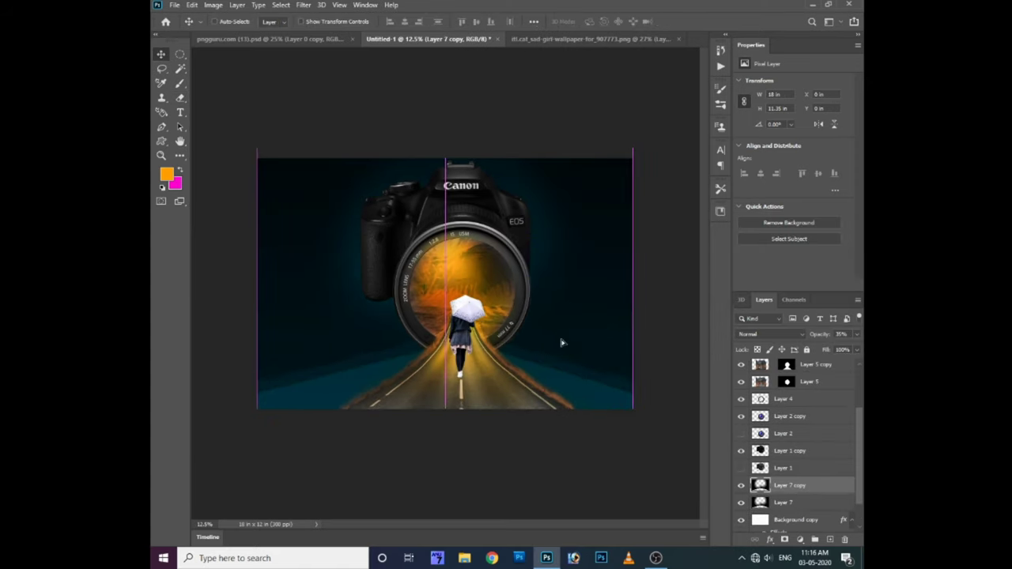
key("ctrl+t")
left_click_drag(633, 407, 659, 364)
Step: Stretch and warp the Layer 7 shadow copy downward across the road, then merge it into Layer 7
left_click_drag(257, 406, 207, 366)
left_click_drag(434, 364, 441, 380)
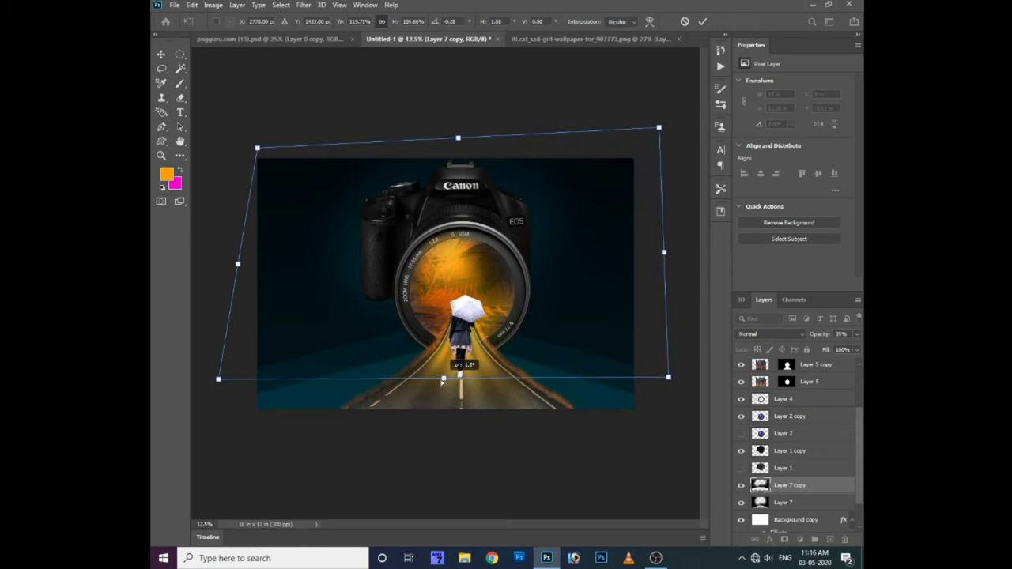
right_click(474, 317)
left_click(494, 392)
left_click_drag(470, 314, 469, 346)
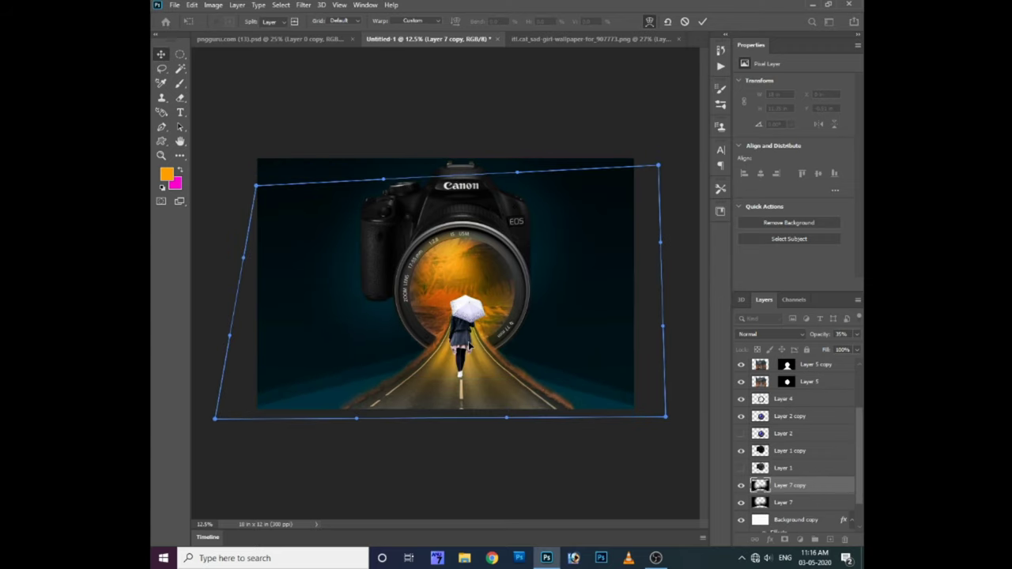
key("Return")
key("ctrl+e")
Step: Trace a pen path around the upper background above the horizon and convert it to a selection
key("p")
left_click(491, 351)
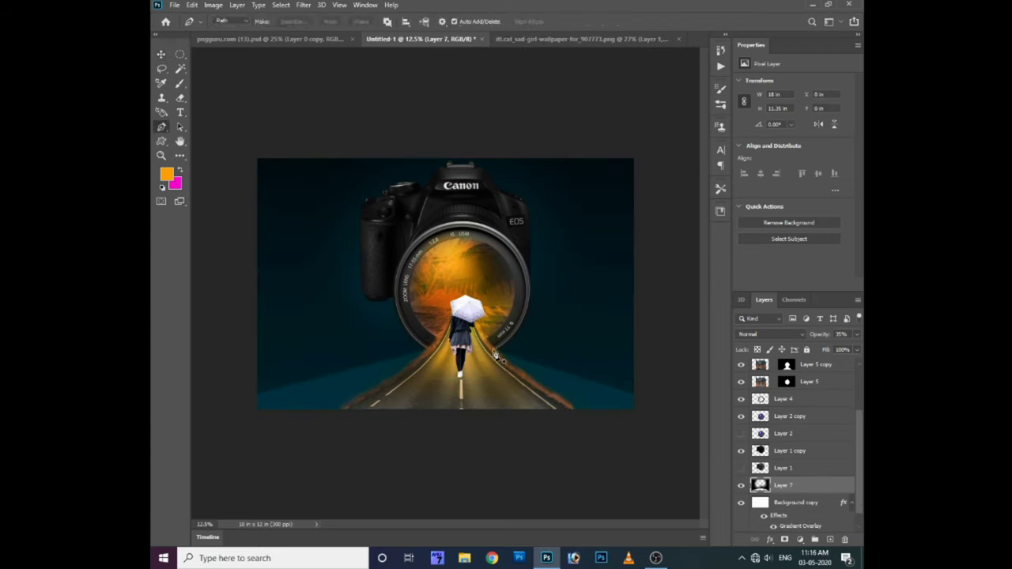
left_click(659, 365)
left_click(654, 150)
left_click(644, 129)
left_click(529, 122)
left_click(366, 127)
left_click(258, 128)
left_click(231, 147)
left_click(232, 190)
left_click(230, 243)
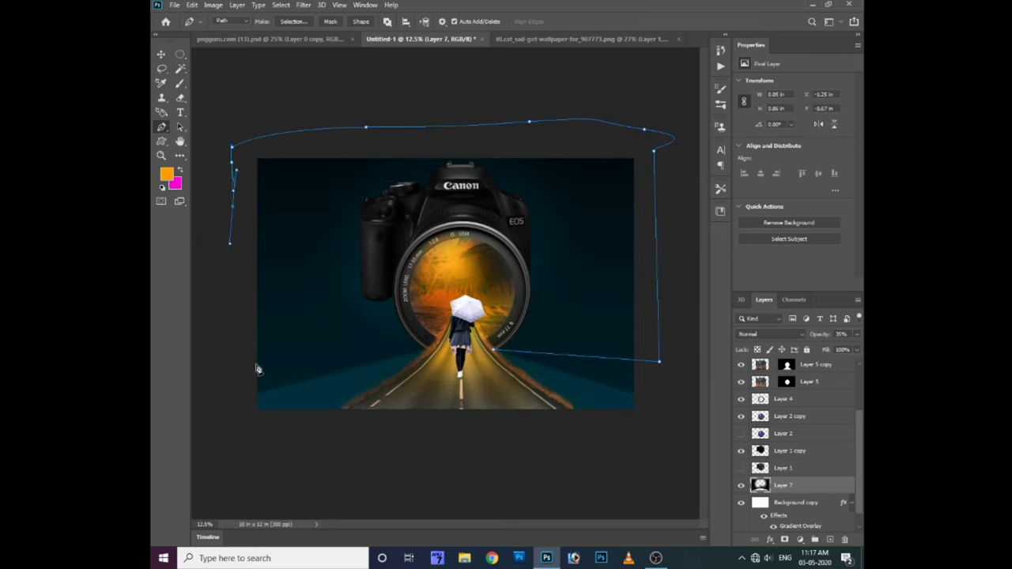
left_click(251, 367)
left_click(470, 350)
key("ctrl+Return")
Step: Fill a new Layer 8 from the selection, darken it to black with Curves, blur it and lower its opacity
key("ctrl+shift+alt+n")
key("ctrl+BackSpace")
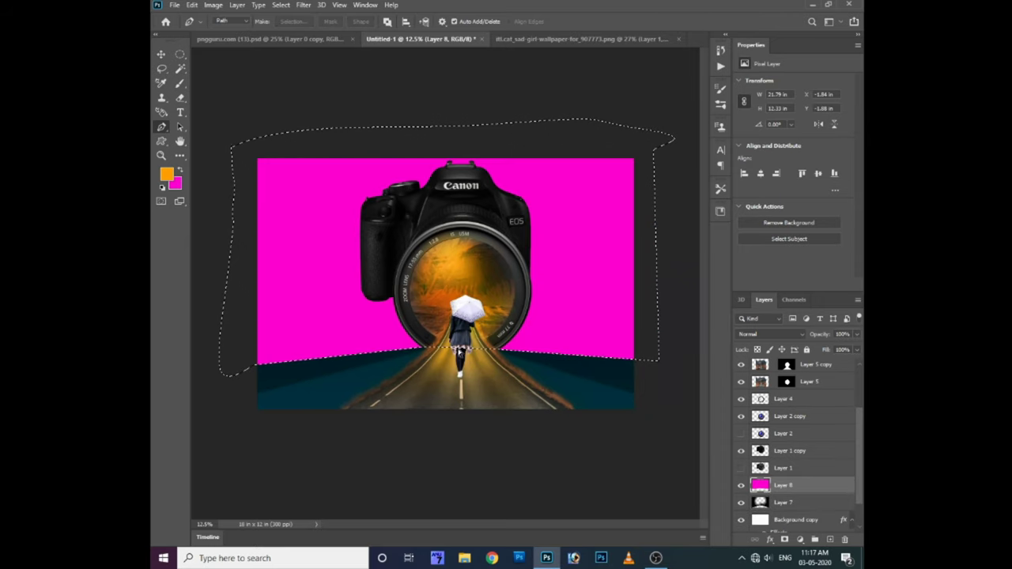
key("ctrl+d")
key("ctrl+m")
left_click(303, 5)
left_click(470, 172)
key("Return")
left_click_drag(857, 334, 816, 352)
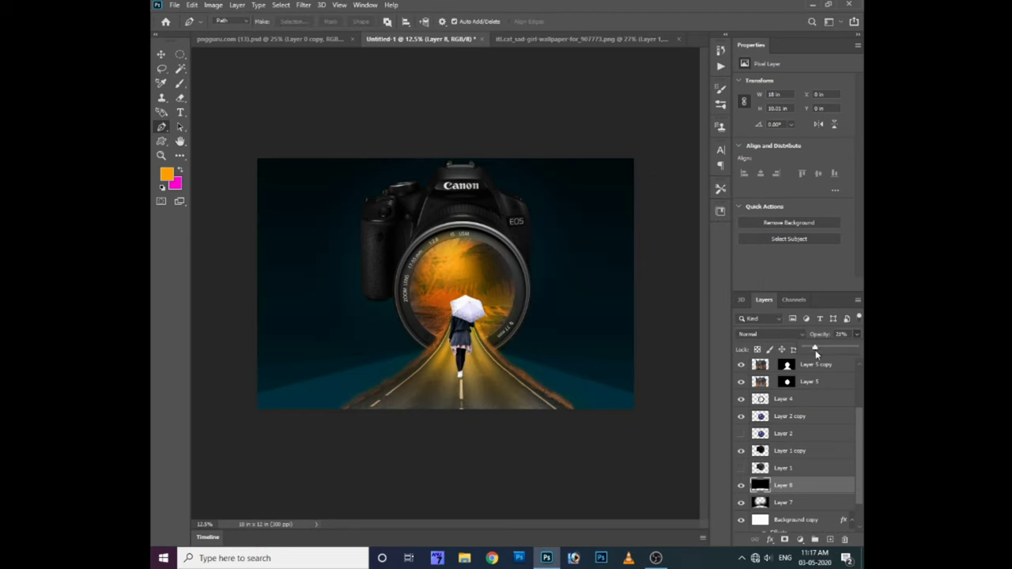
key("ctrl+minus")
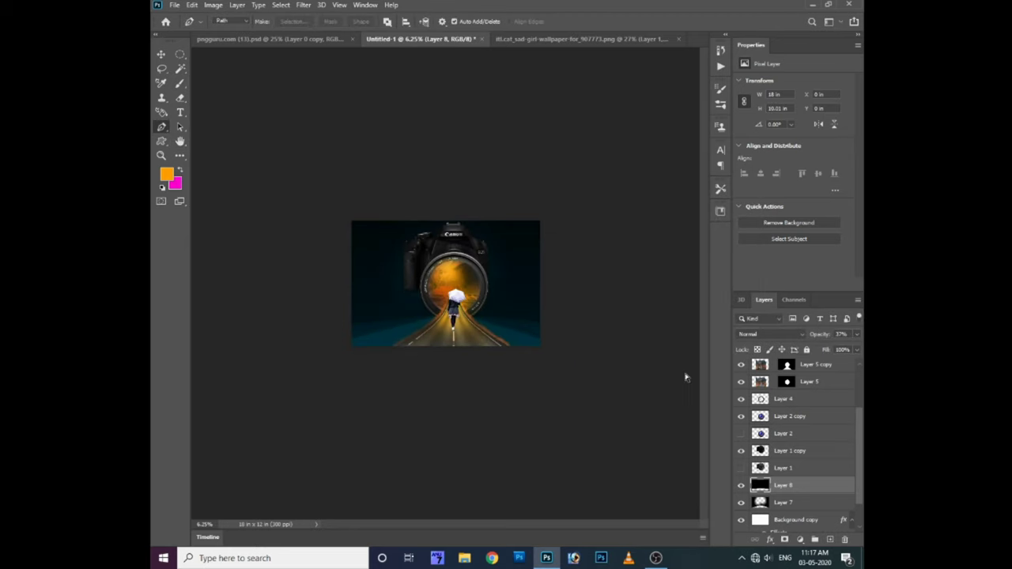
key("ctrl+plus")
key("ctrl+plus")
Step: Apply a stronger Gaussian blur to Layer 8 and select the Background copy layer
left_click(302, 5)
left_click(467, 171)
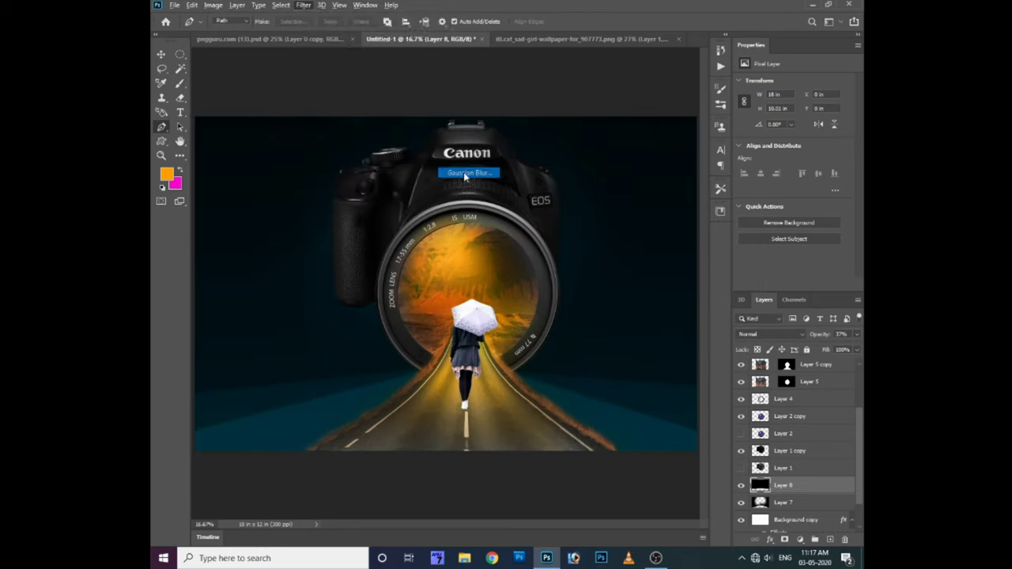
key("Return")
key("ctrl+minus")
key("e")
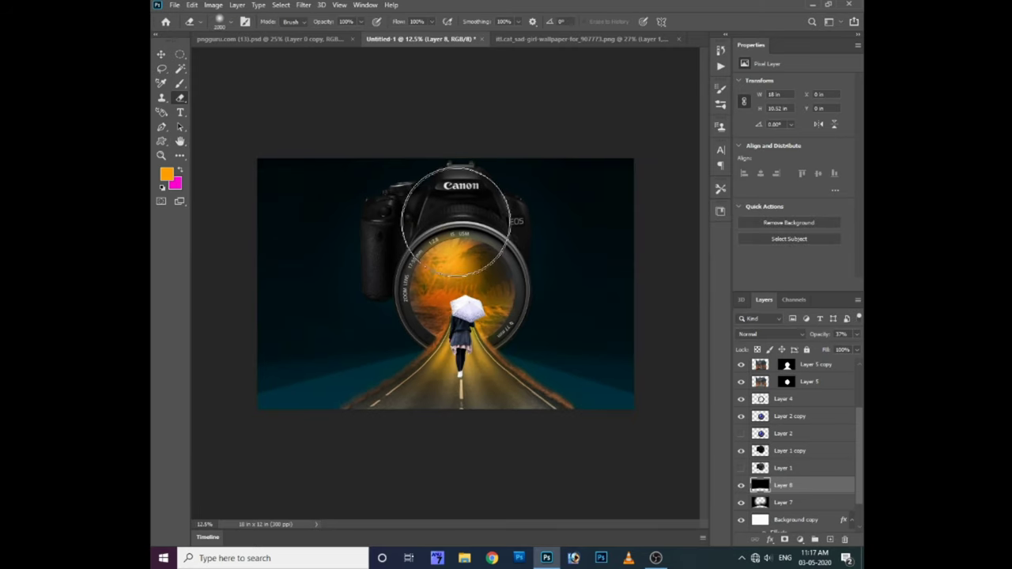
key("ctrl+plus")
key("ctrl+plus")
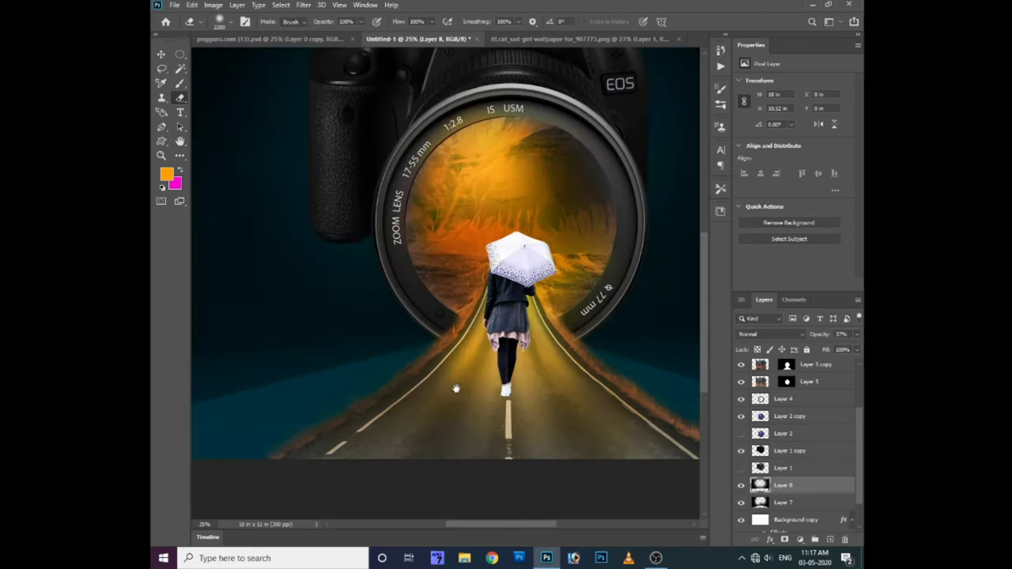
key("ctrl+minus")
key("ctrl+plus")
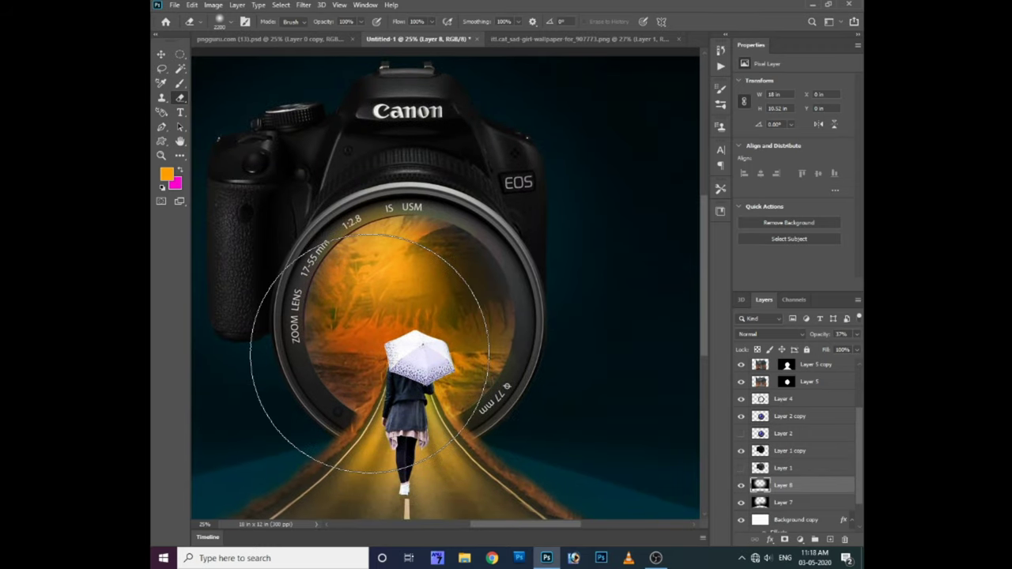
scroll(514, 357, "down", 2)
left_click(844, 516)
Step: Try an orange #ffa700 stop in Background copy's Gradient Overlay, then cancel to keep the dark teal
double_click(800, 508)
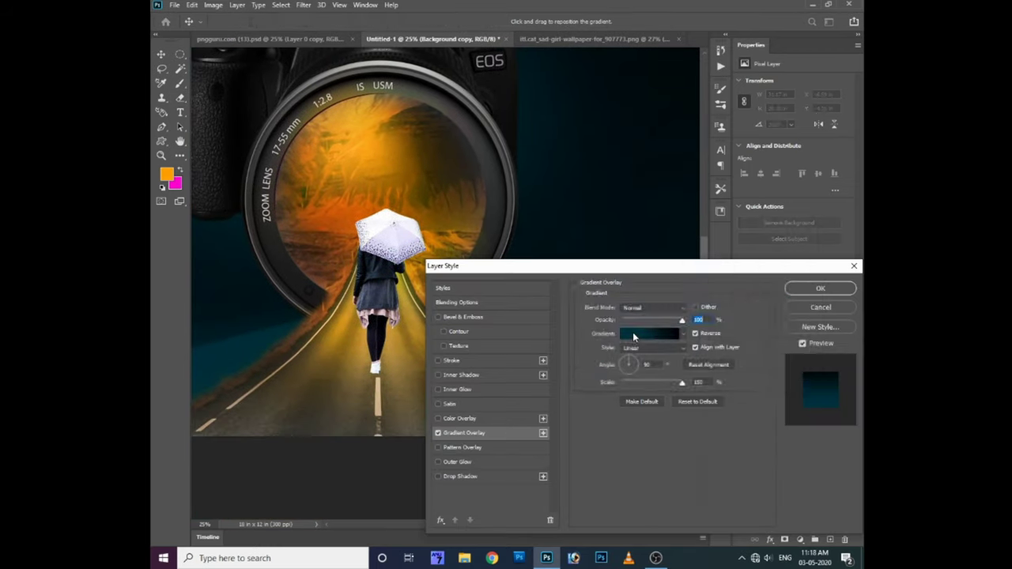
left_click(633, 332)
double_click(734, 317)
left_click(335, 342)
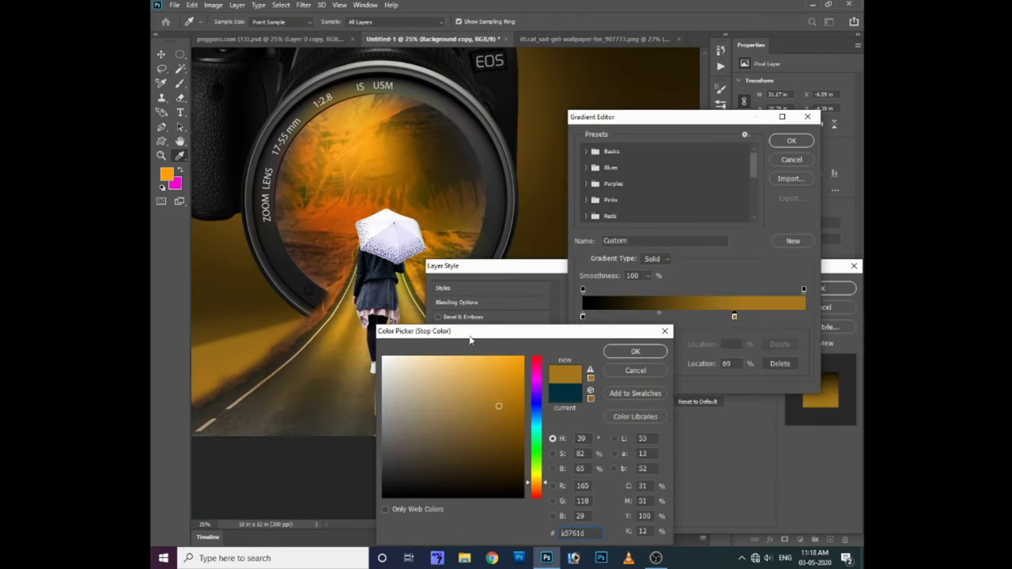
left_click_drag(496, 332, 558, 326)
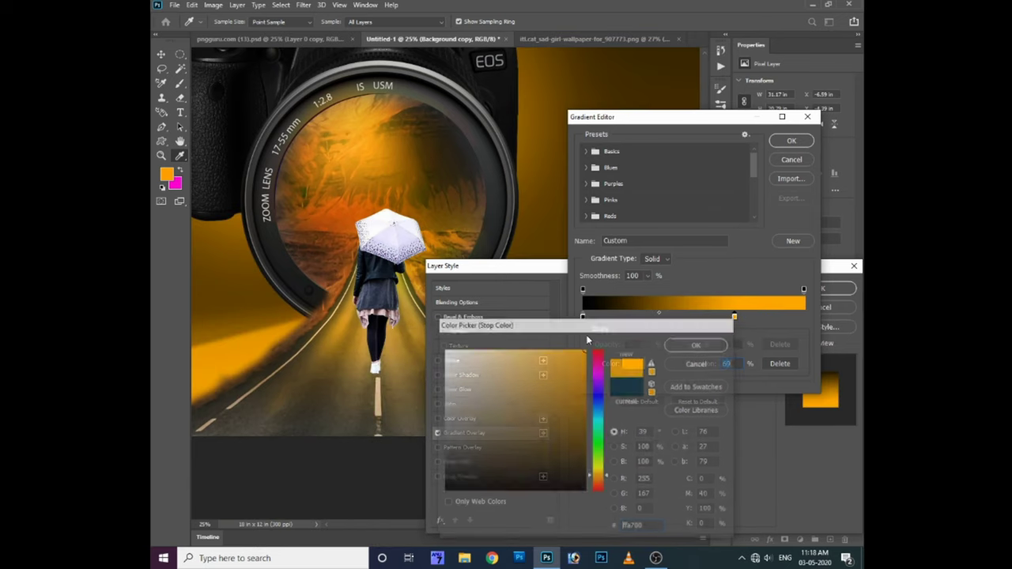
key("Return")
key("Return")
key("Return")
key("ctrl+minus")
key("e")
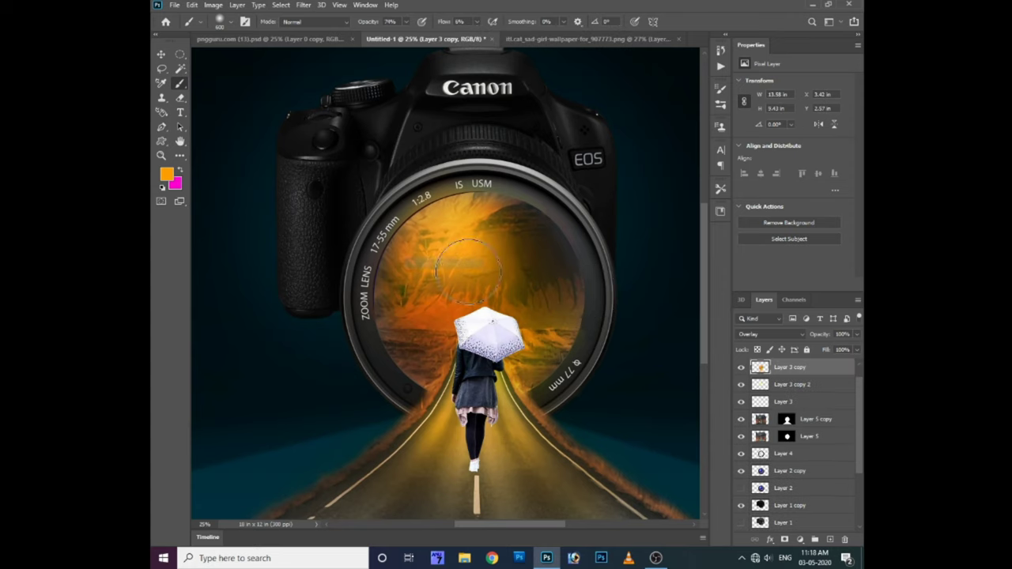
Step: Work the road edges with the Dodge tool on Layer 5 copy, brightening the road under the girl
scroll(411, 308, "down", 3)
scroll(412, 336, "left", 4)
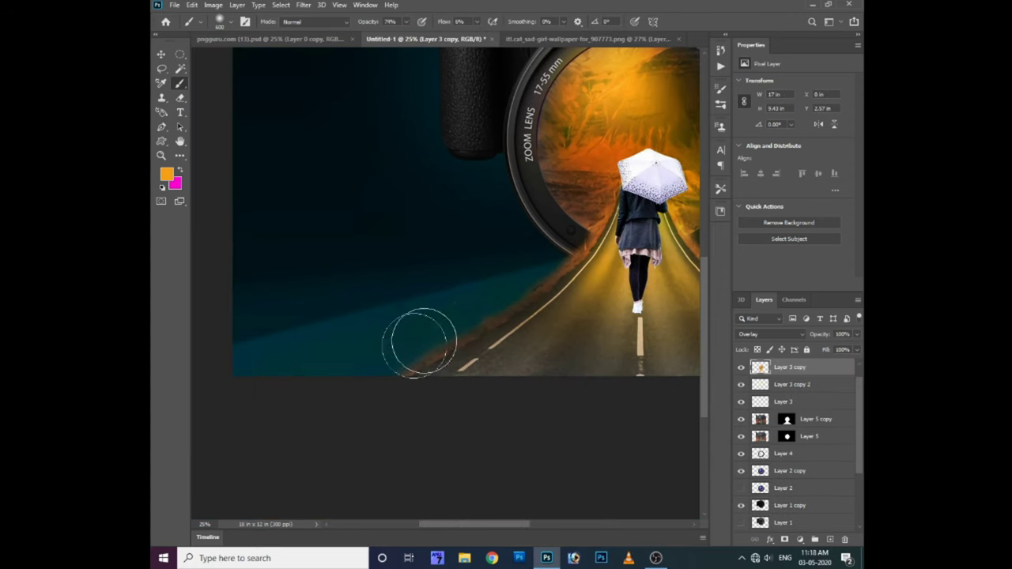
scroll(380, 332, "right", 4)
scroll(492, 316, "right", 3)
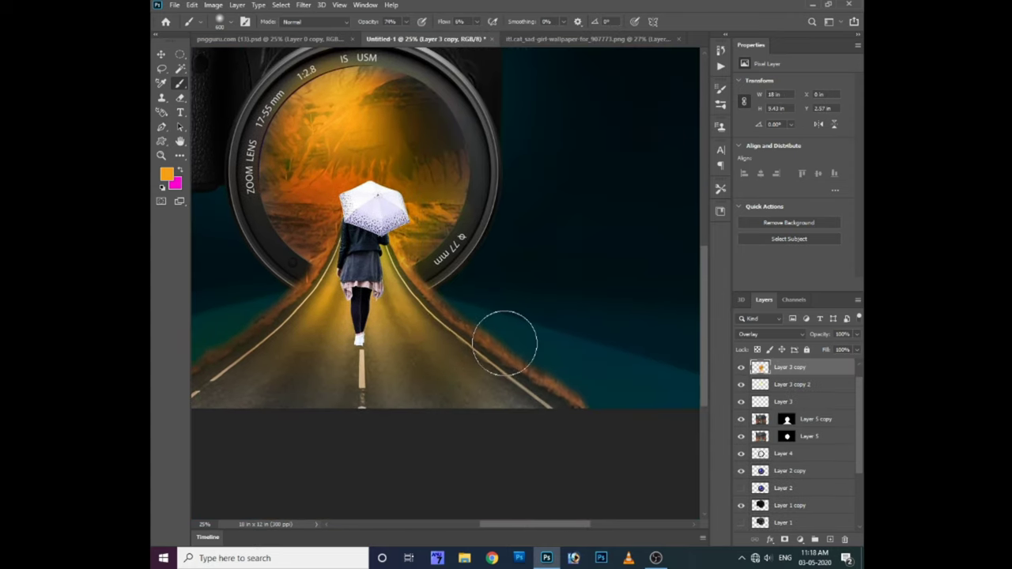
scroll(437, 346, "right", 3)
scroll(368, 336, "left", 2)
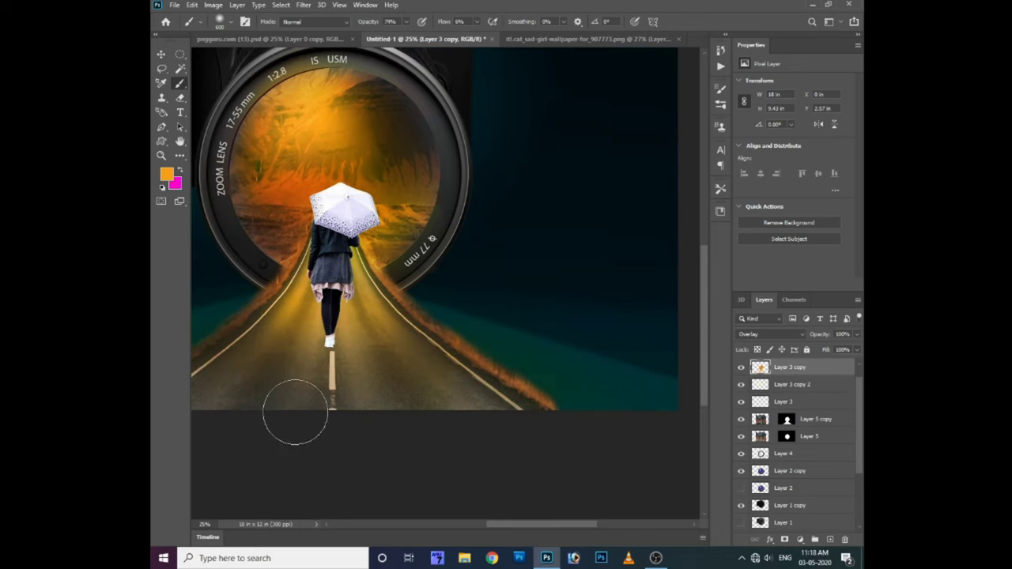
scroll(293, 414, "left", 5)
key("o")
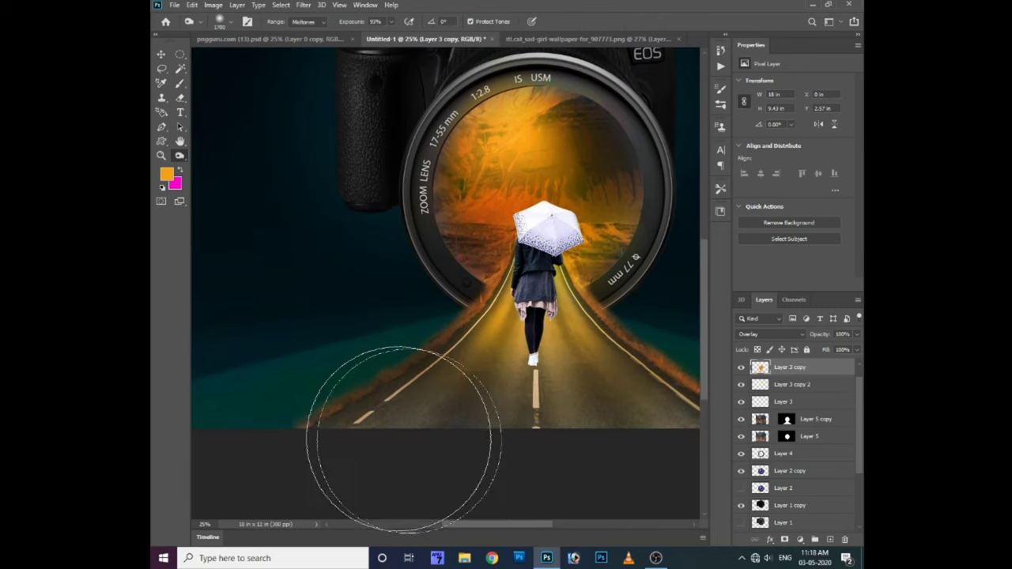
left_click(798, 419)
scroll(596, 409, "down", 2)
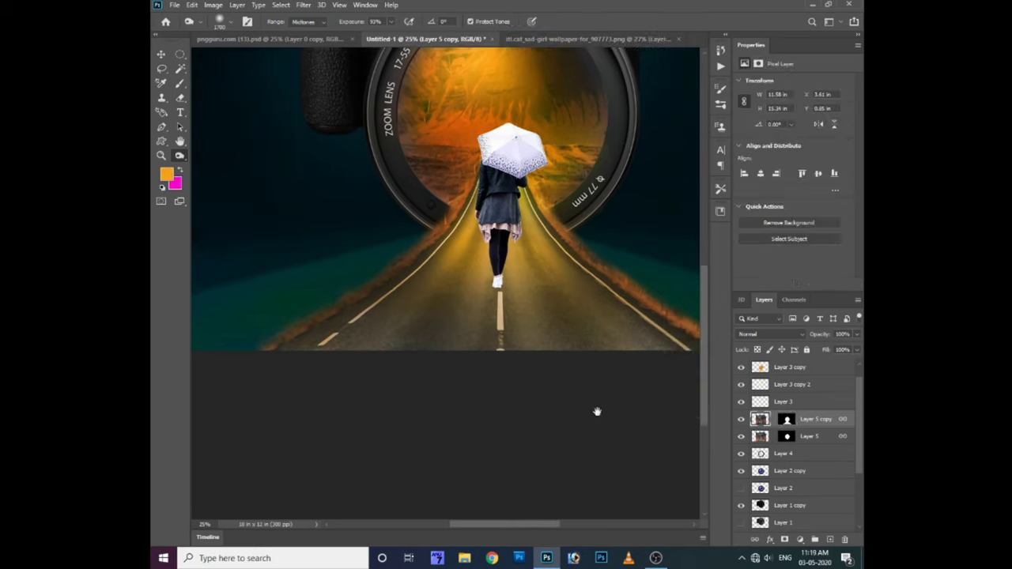
scroll(542, 388, "right", 2)
scroll(585, 388, "left", 2)
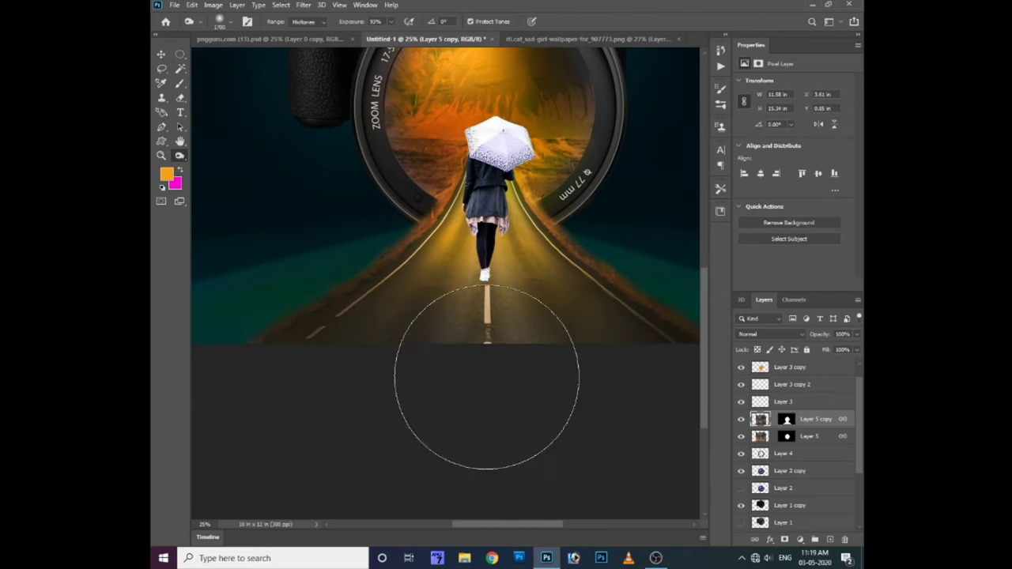
scroll(326, 355, "up", 4)
scroll(333, 332, "down", 2)
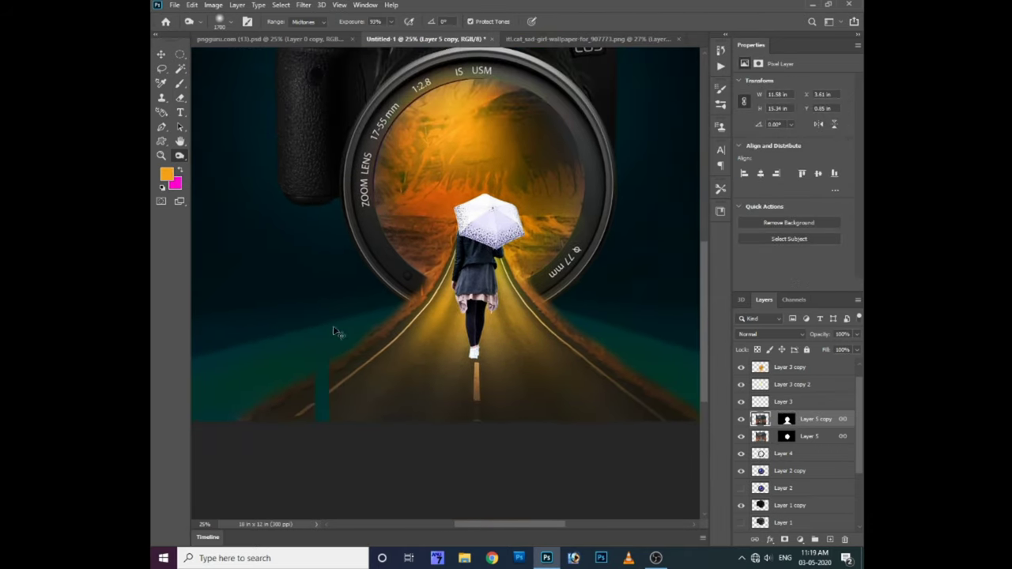
scroll(599, 350, "right", 2)
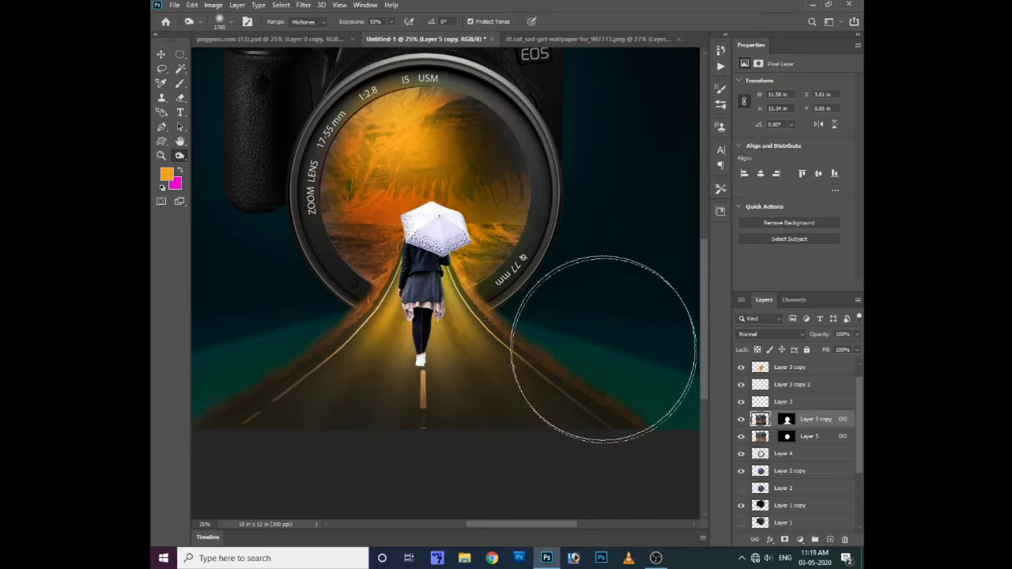
scroll(381, 407, "left", 3)
scroll(447, 389, "down", 1)
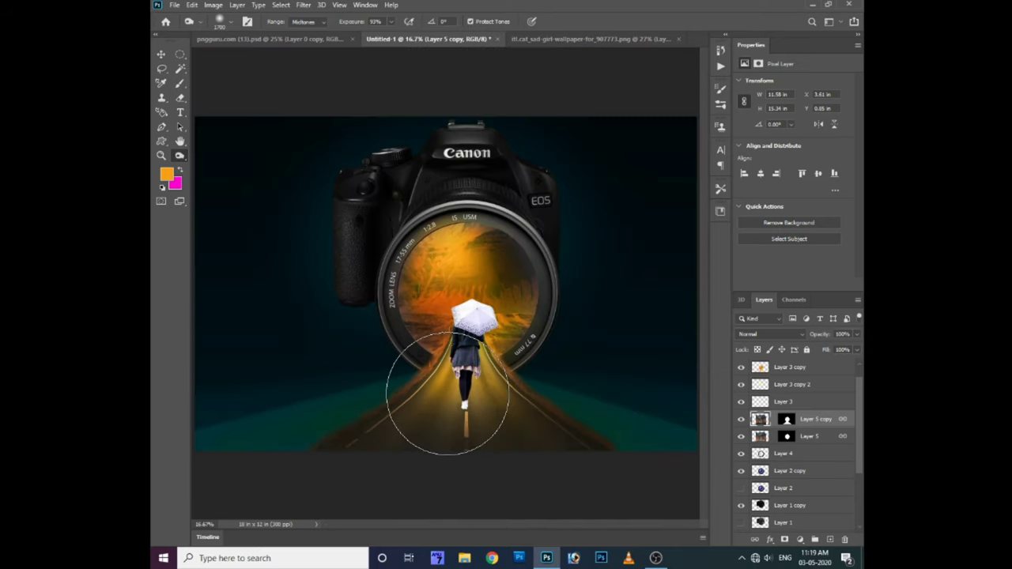
key("b")
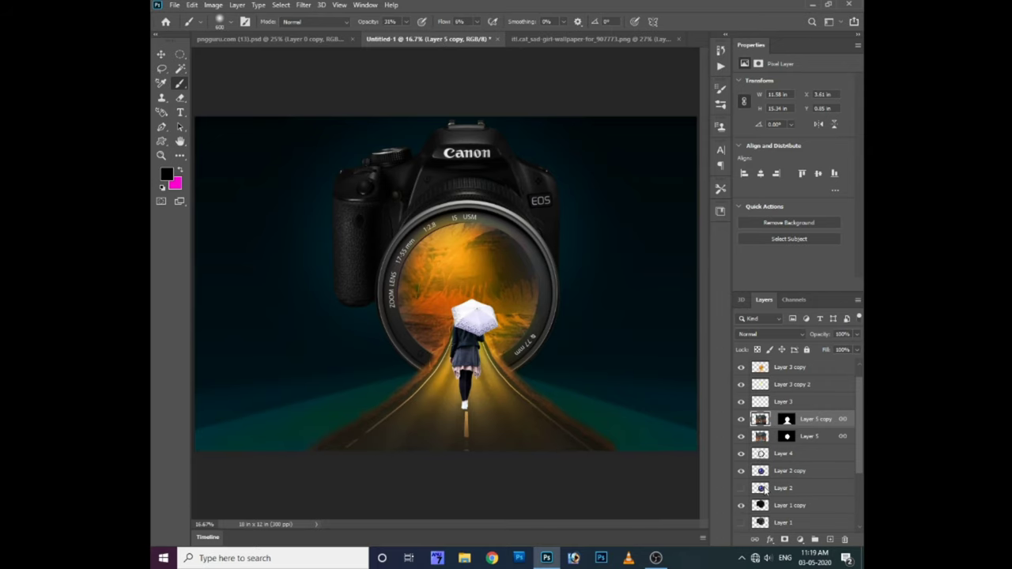
Step: Select the Layer 7 shadow layer and zoom out and back in to review the composition
scroll(779, 477, "down", 2)
left_click(783, 475)
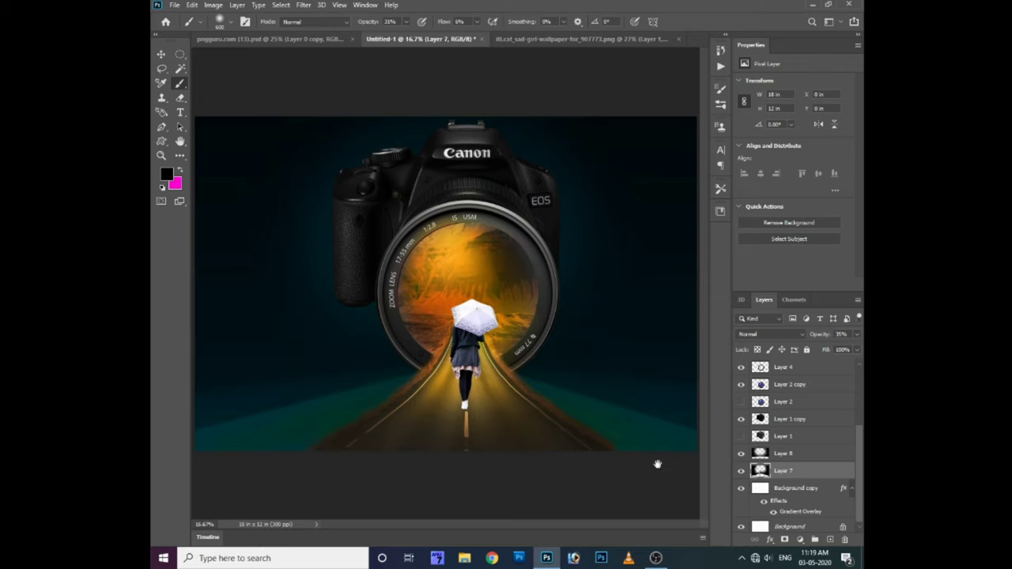
key("ctrl+minus")
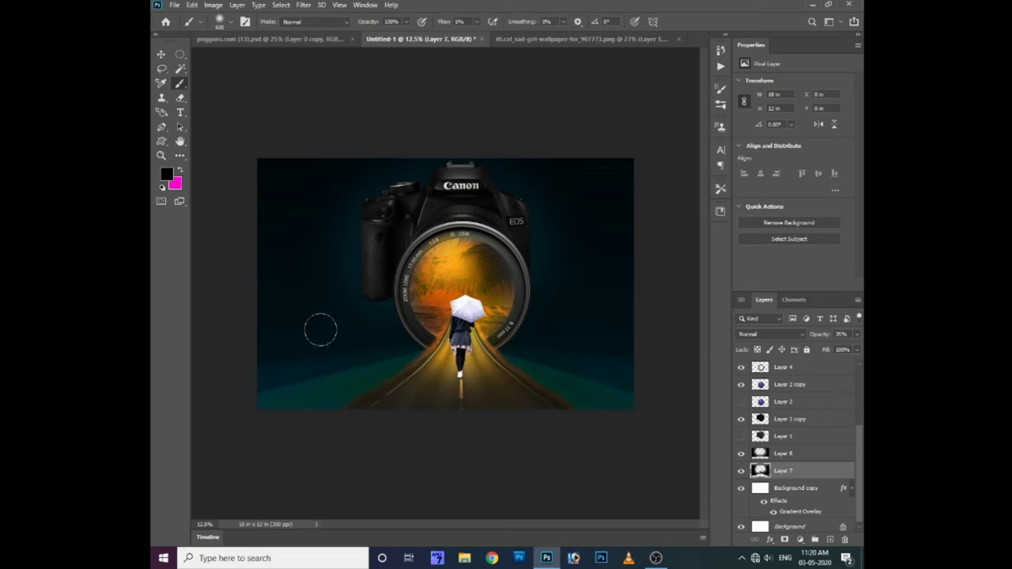
key("ctrl+plus")
key("ctrl+plus")
scroll(475, 277, "down", 5)
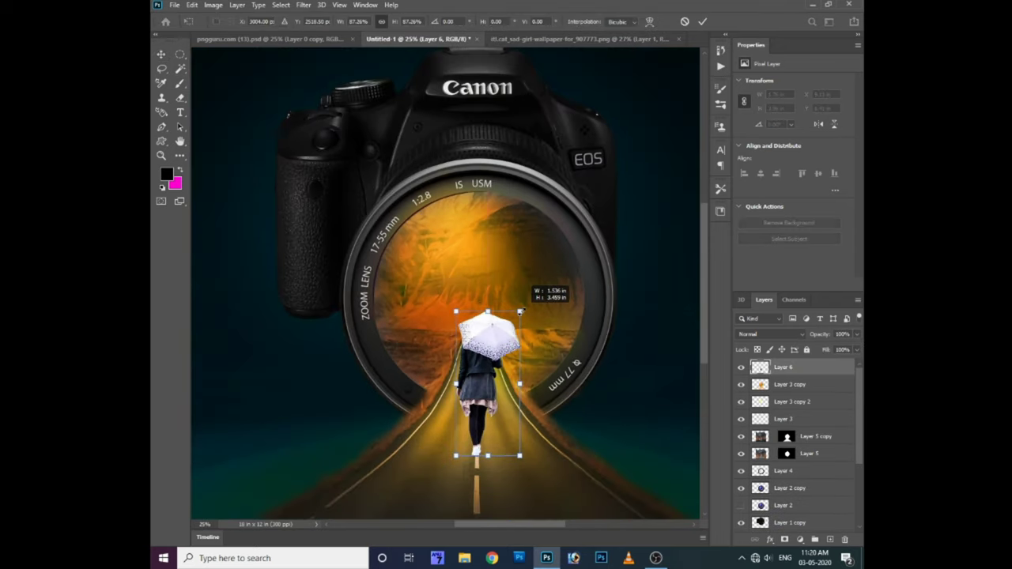
Step: Move the girl slightly lower on the road and darken her with a lowered RGB curve
left_click_drag(501, 302, 494, 328)
key("ctrl+plus")
key("ctrl+plus")
key("ctrl+plus")
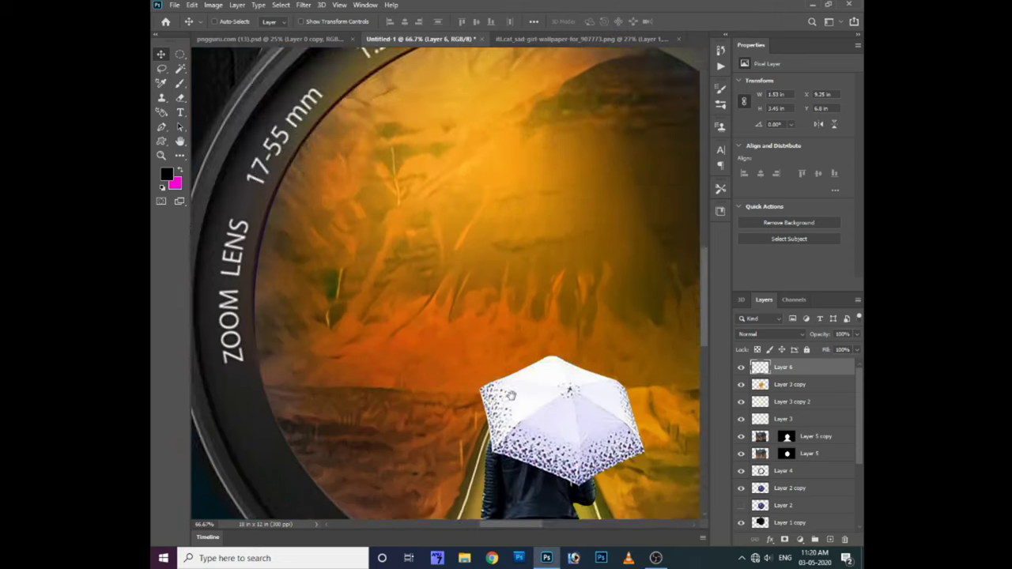
scroll(486, 294, "down", 5)
key("ctrl+m")
left_click_drag(607, 342, 607, 360)
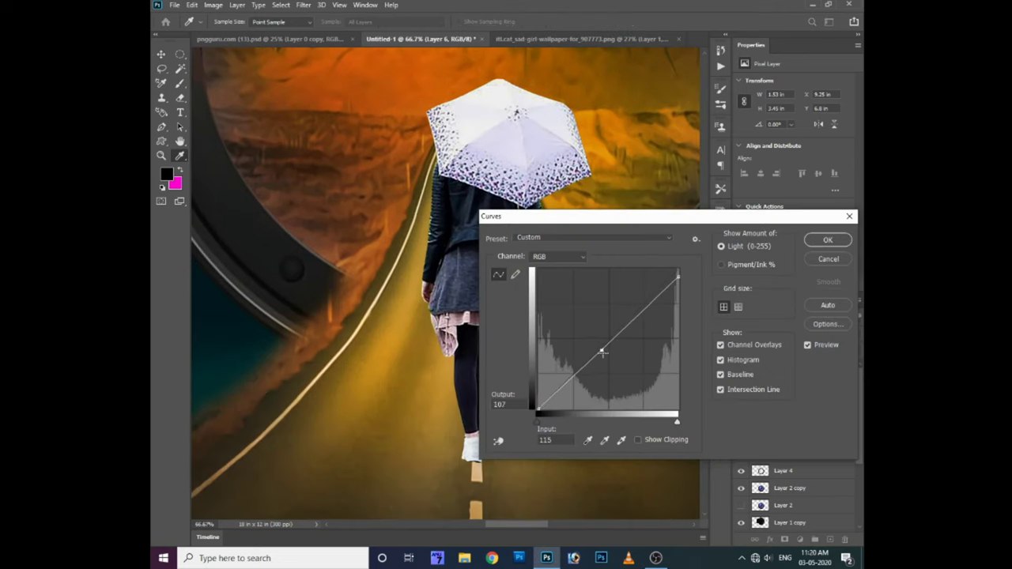
key("Escape")
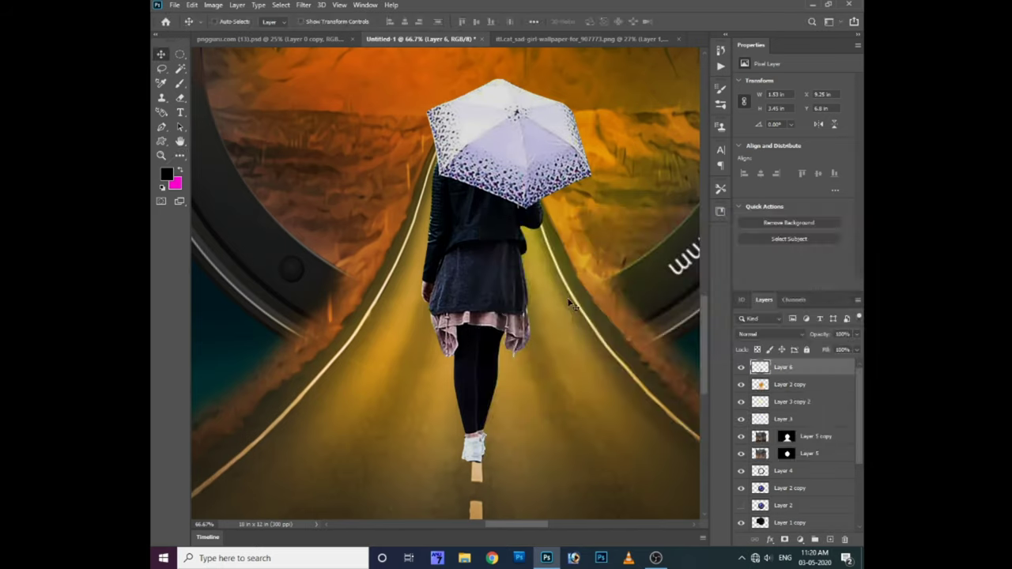
Step: Warm the girl by raising the Red and Green curves, then duplicate her layer
key("ctrl+m")
left_click(558, 256)
left_click(552, 297)
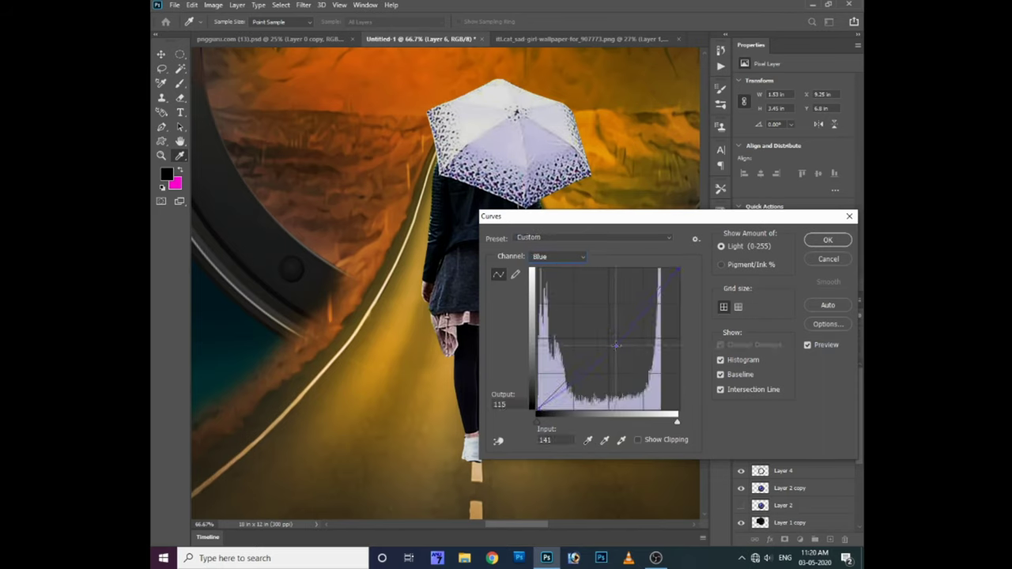
left_click(557, 256)
left_click_drag(604, 343, 603, 332)
left_click(557, 256)
left_click(552, 283)
left_click(557, 256)
left_click(551, 296)
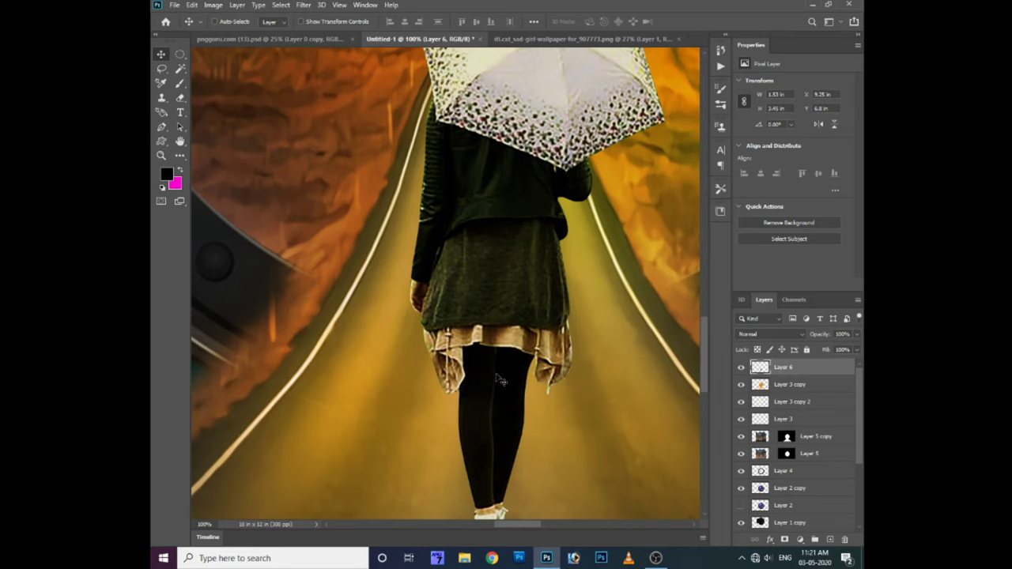
key("ctrl+j")
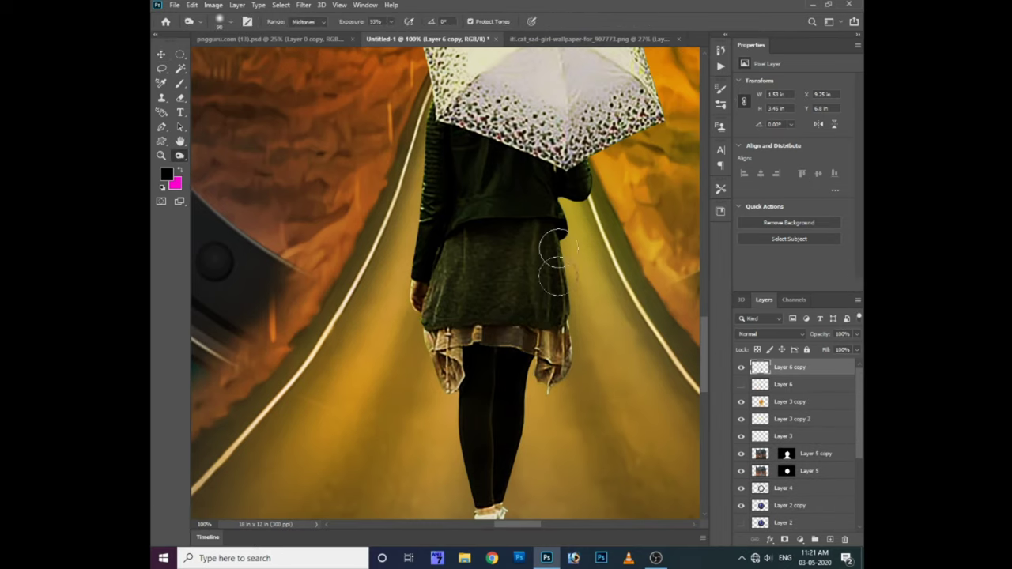
Step: Shade the umbrella canopy's centre and lower edge with the Burn tool at 43% exposure
scroll(553, 253, "up", 3)
mouse_move(628, 197)
left_mouse_down()
mouse_move(486, 178)
mouse_move(475, 209)
mouse_move(441, 159)
mouse_move(585, 158)
mouse_move(551, 139)
left_mouse_up()
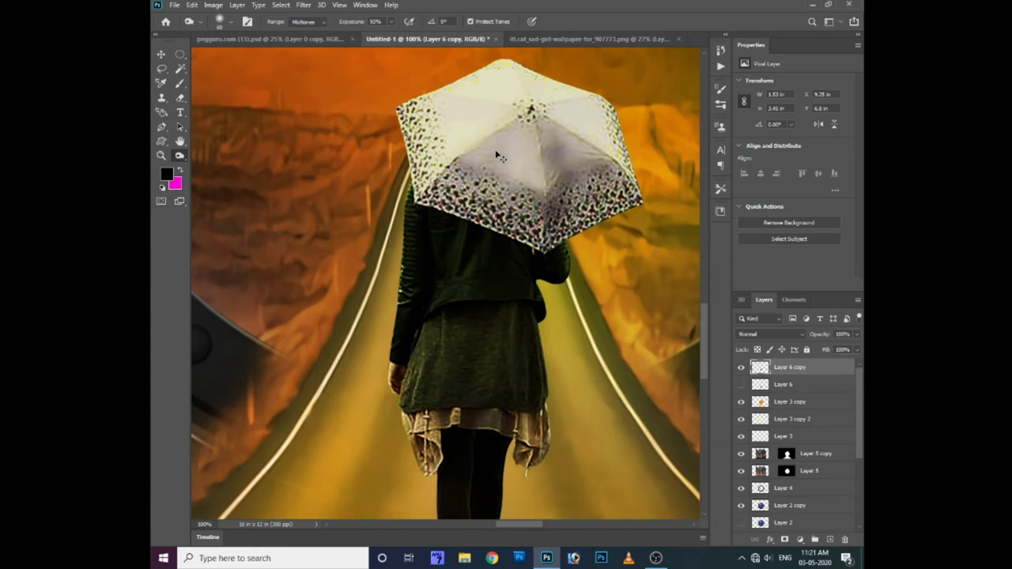
key("ctrl+z")
key("ctrl+z")
key("ctrl+z")
key("ctrl+z")
left_click(390, 21)
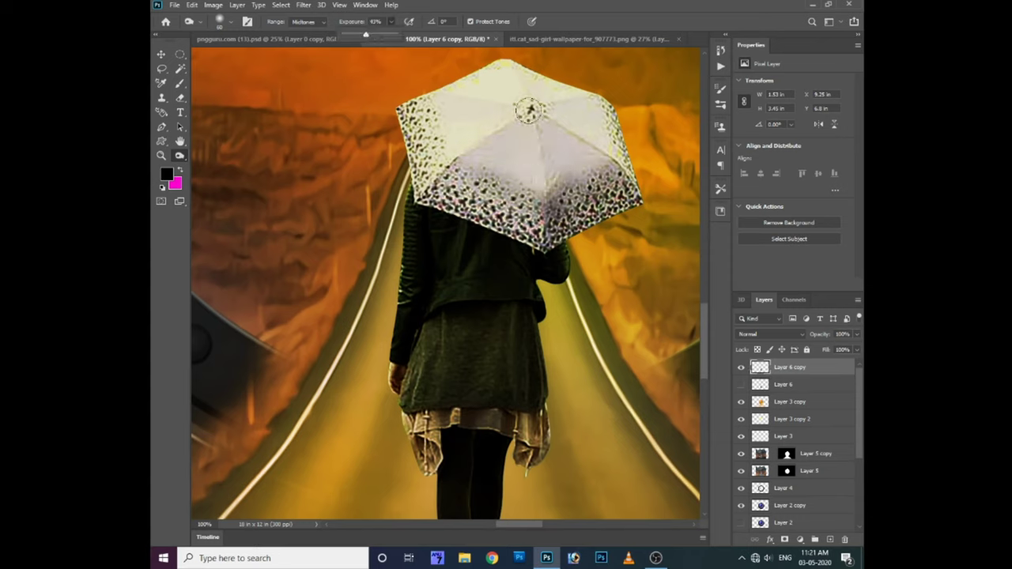
mouse_move(490, 154)
left_mouse_down()
mouse_move(585, 174)
mouse_move(601, 214)
left_mouse_up()
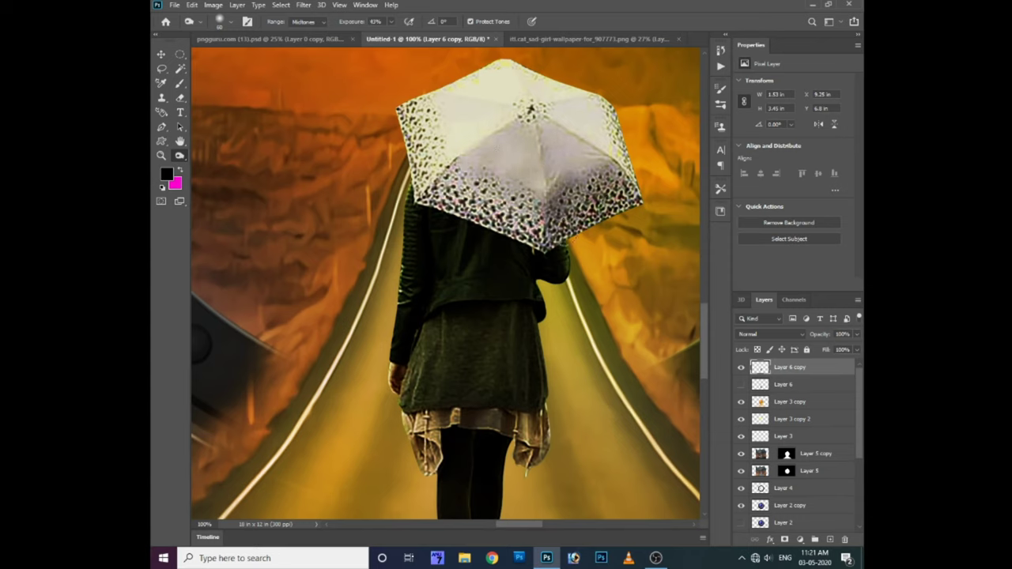
left_click_drag(462, 166, 538, 222)
mouse_move(474, 170)
left_mouse_down()
mouse_move(526, 142)
mouse_move(597, 154)
left_mouse_up()
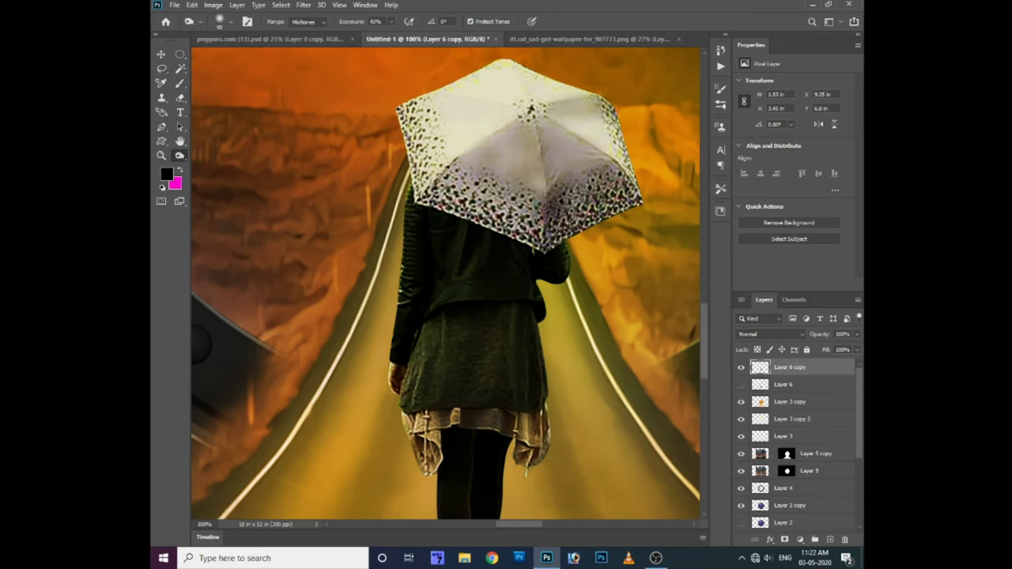
left_click_drag(557, 143, 534, 210)
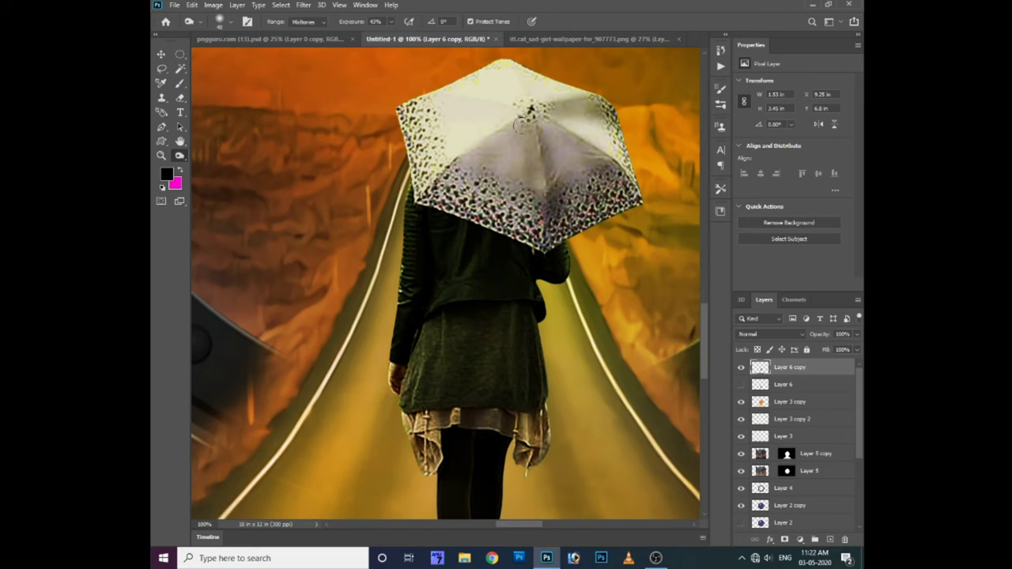
left_click_drag(526, 122, 442, 182)
left_click_drag(583, 139, 549, 233)
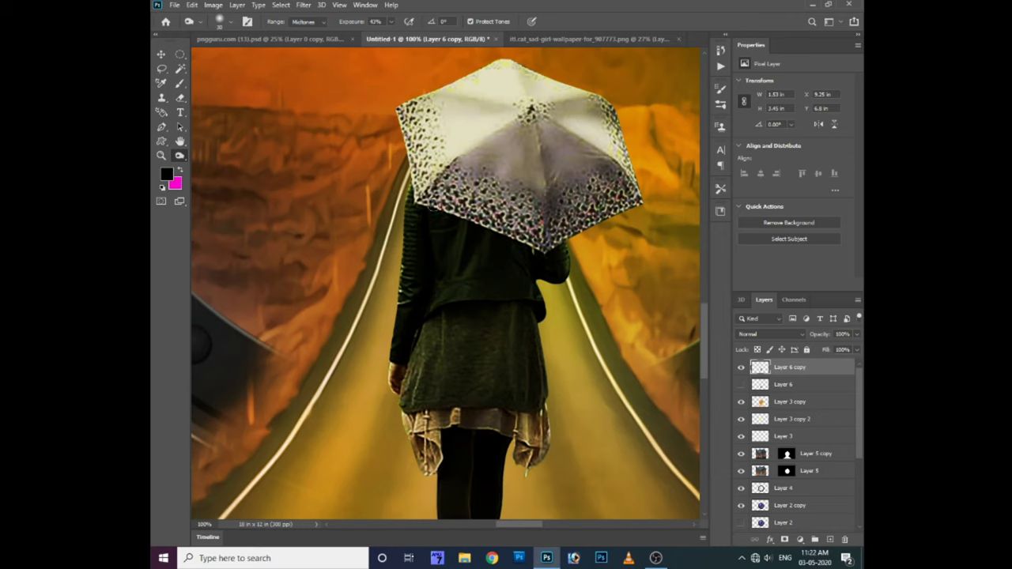
Step: Pan down to the girl's legs and zoom in close on her shoe
left_click_drag(494, 318, 466, 148)
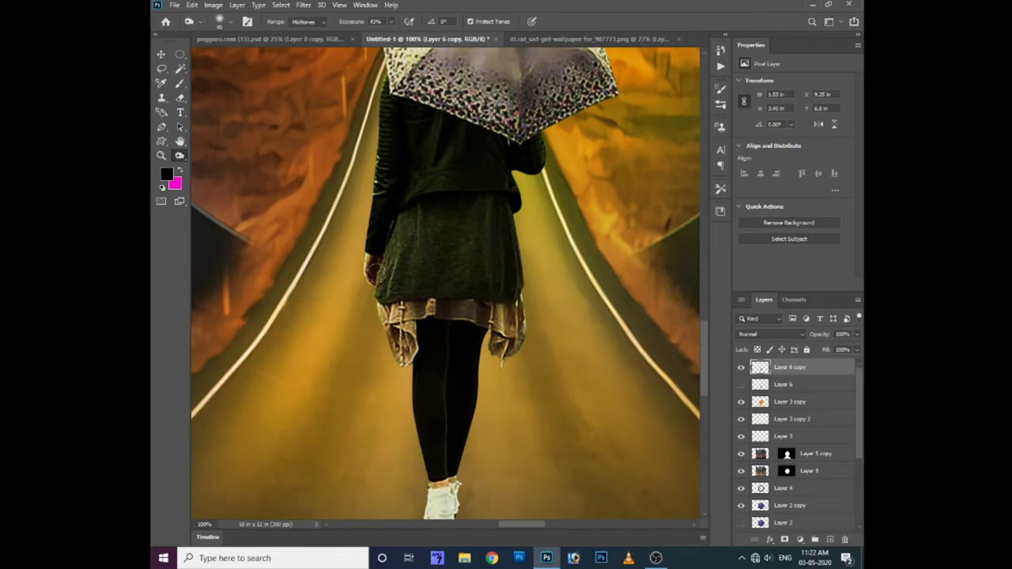
scroll(439, 372, "down", 2)
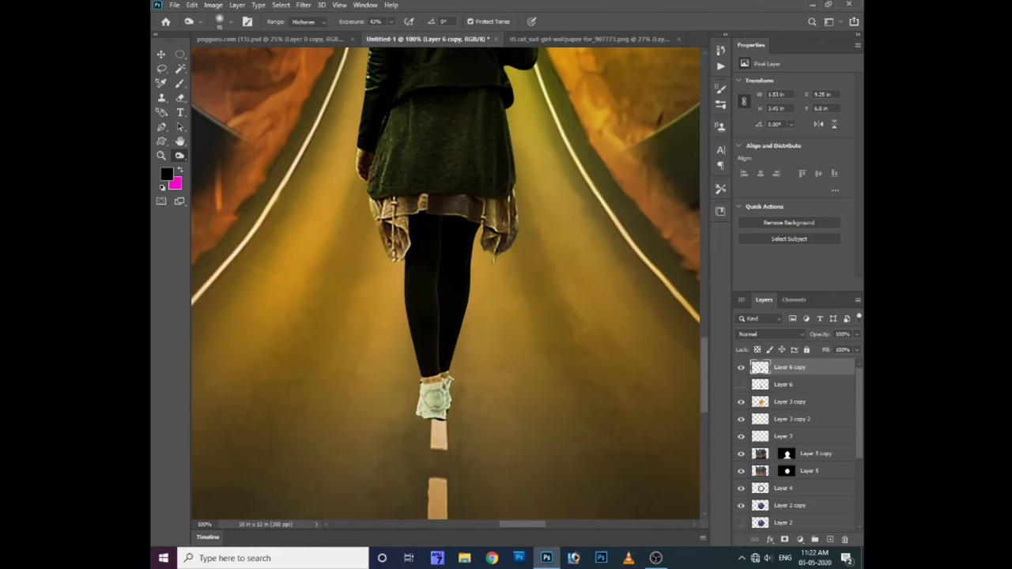
key("ctrl+plus")
Step: Copy a lassoed shoe area onto Layer 9 and Gaussian blur it at radius 2.7
scroll(461, 339, "down", 5)
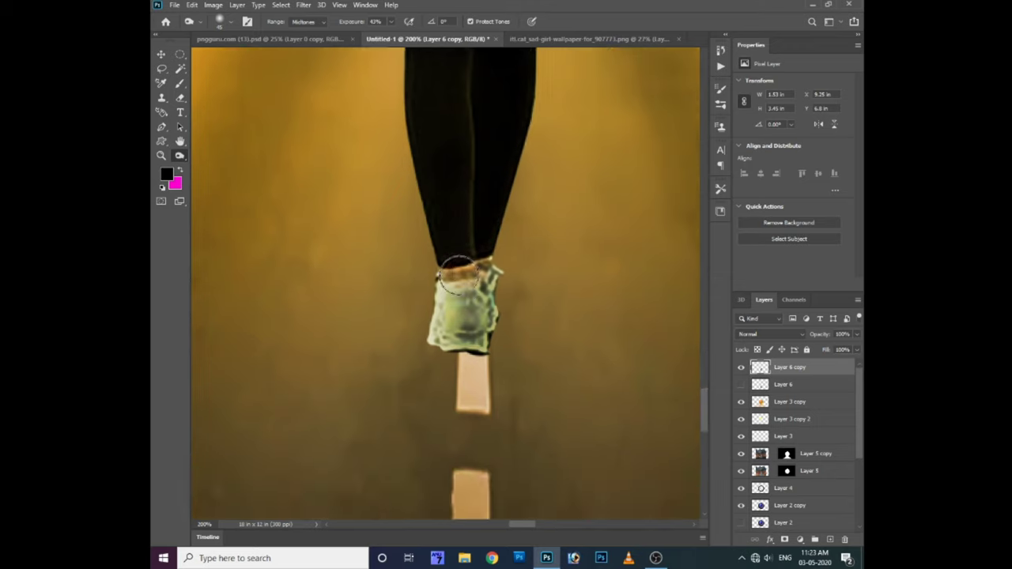
key("l")
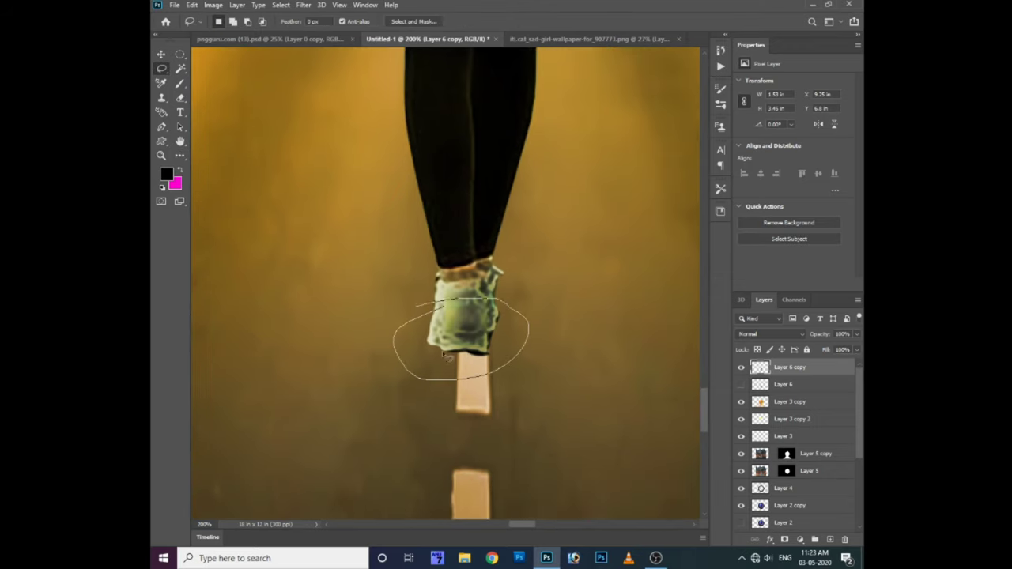
key("ctrl+j")
key("alt+space")
key("Escape")
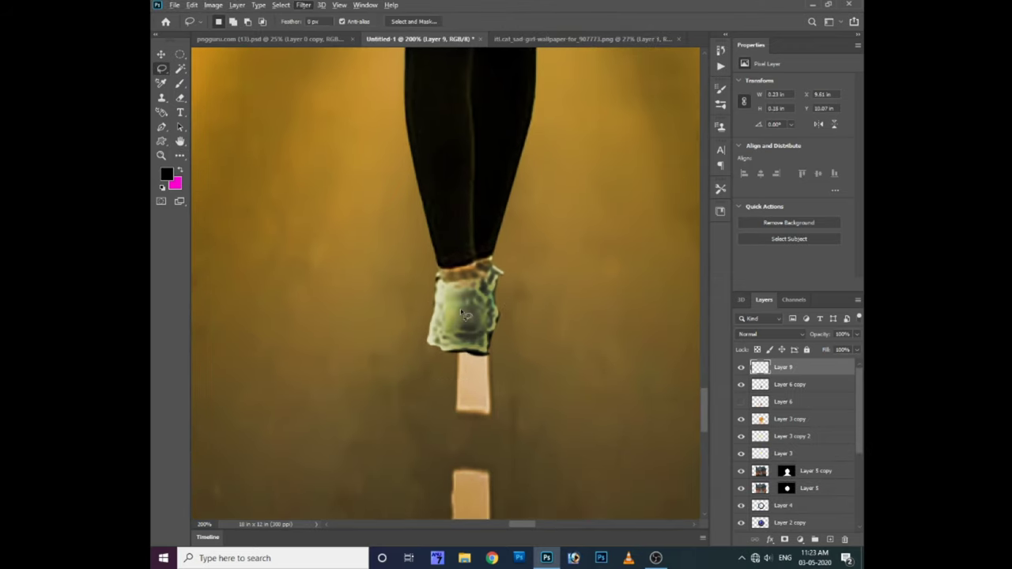
key("alt+t")
left_click(467, 173)
mouse_move(644, 358)
left_mouse_down()
mouse_move(615, 358)
mouse_move(620, 372)
left_mouse_up()
key("Return")
Step: Darken the shoe shading with Curves, nudge it right and down, and keep it beneath Layer 6 copy
key("ctrl+m")
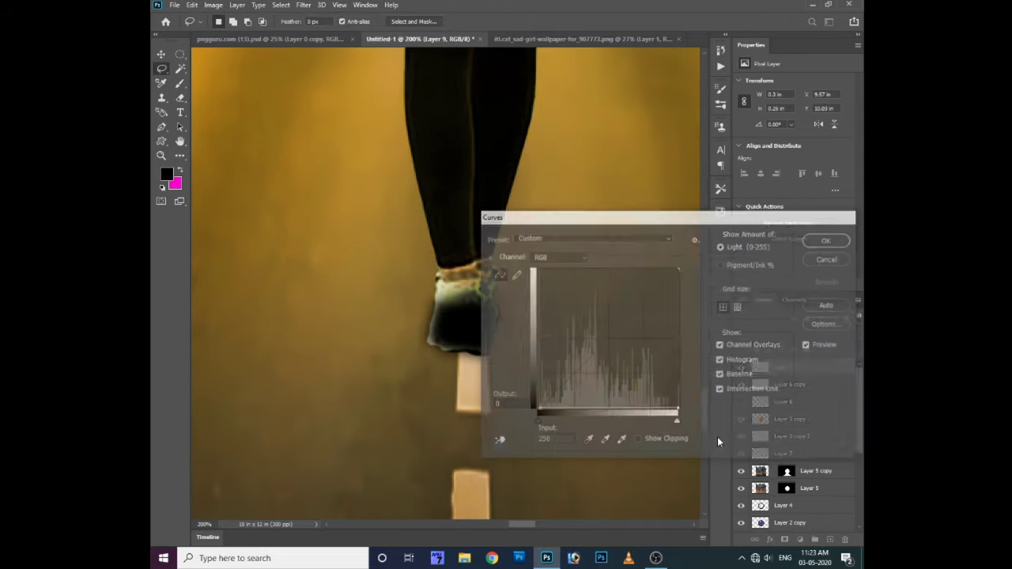
key("Return")
key("v")
key("Right")
key("Down")
key("Down")
key("Down")
key("Down")
key("Down")
key("Down")
key("ctrl+[")
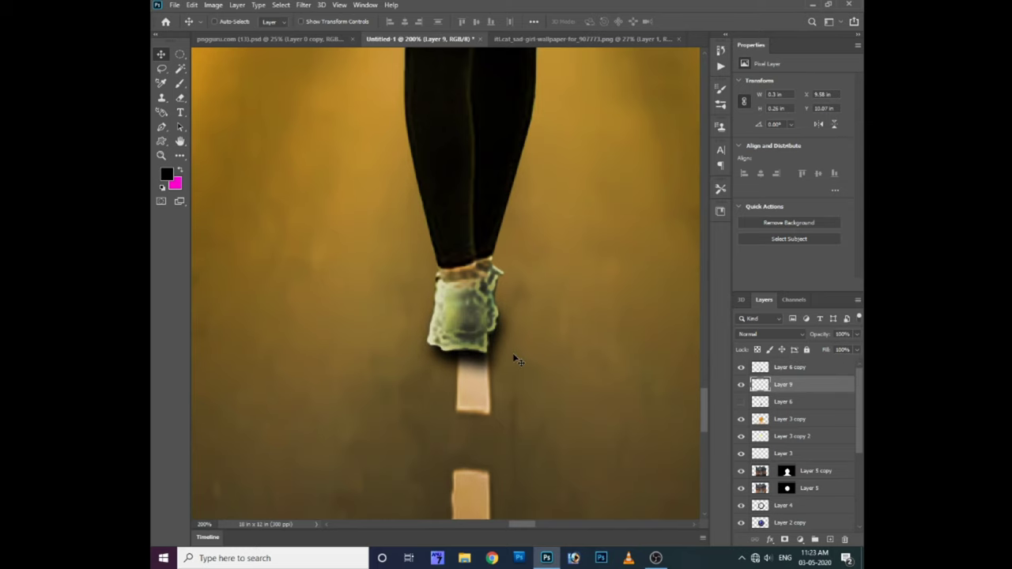
key("ctrl+minus")
key("ctrl+minus")
scroll(449, 169, "up", 2)
right_click(451, 186)
Step: Set the original girl Layer 6 to Overlay blending with 63% fill
left_click(497, 124)
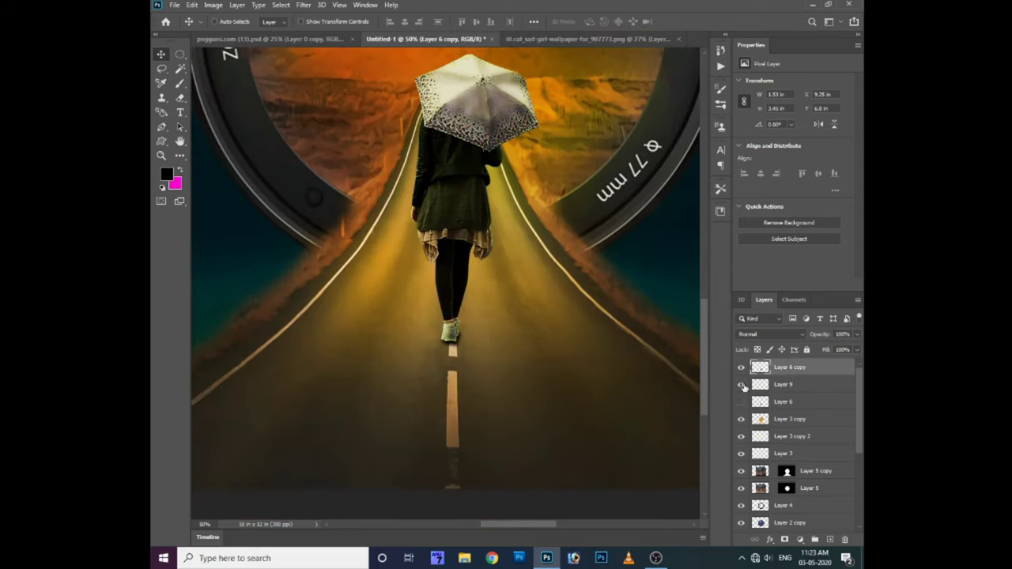
left_click(783, 402)
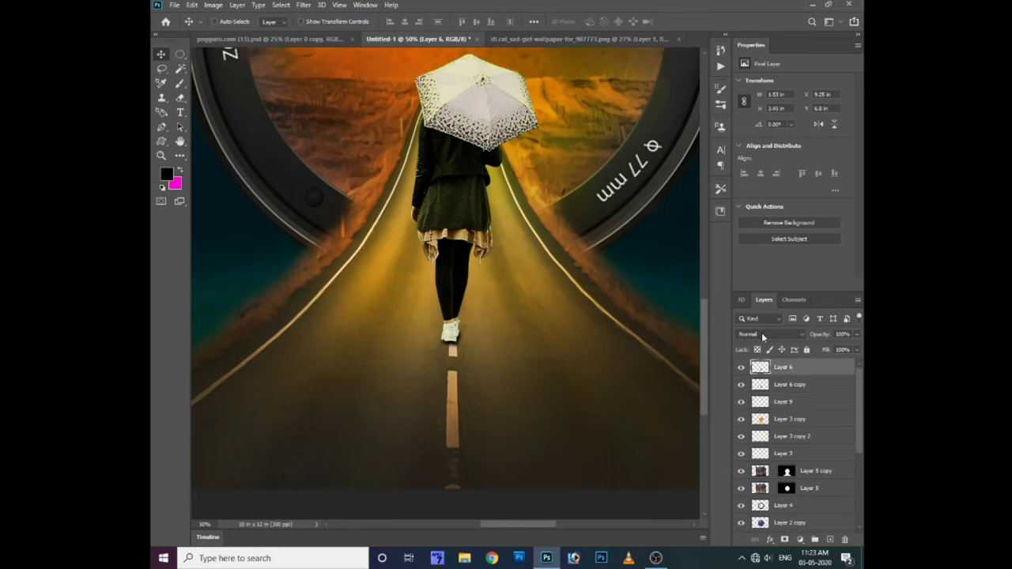
left_click(767, 334)
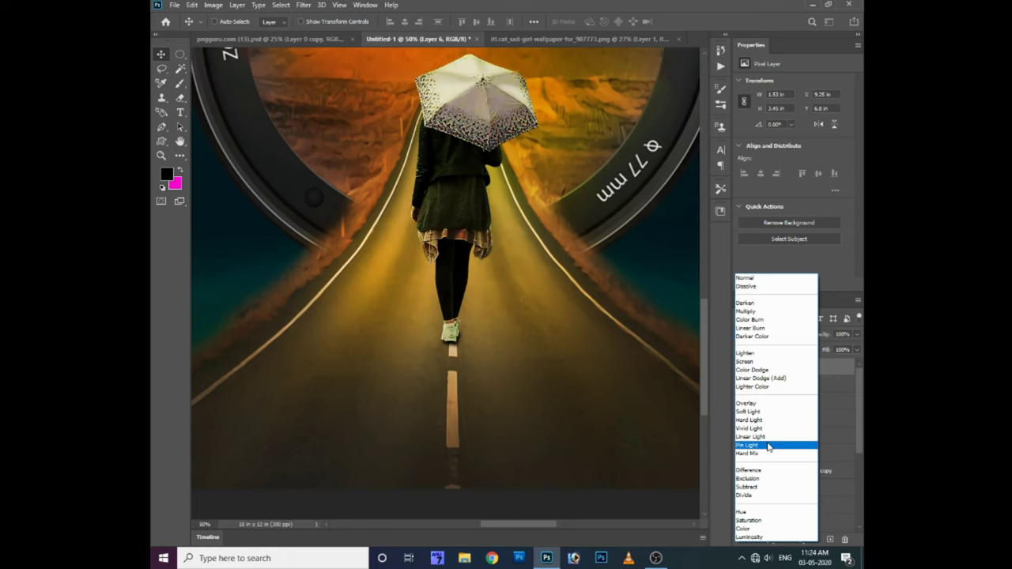
left_click(746, 403)
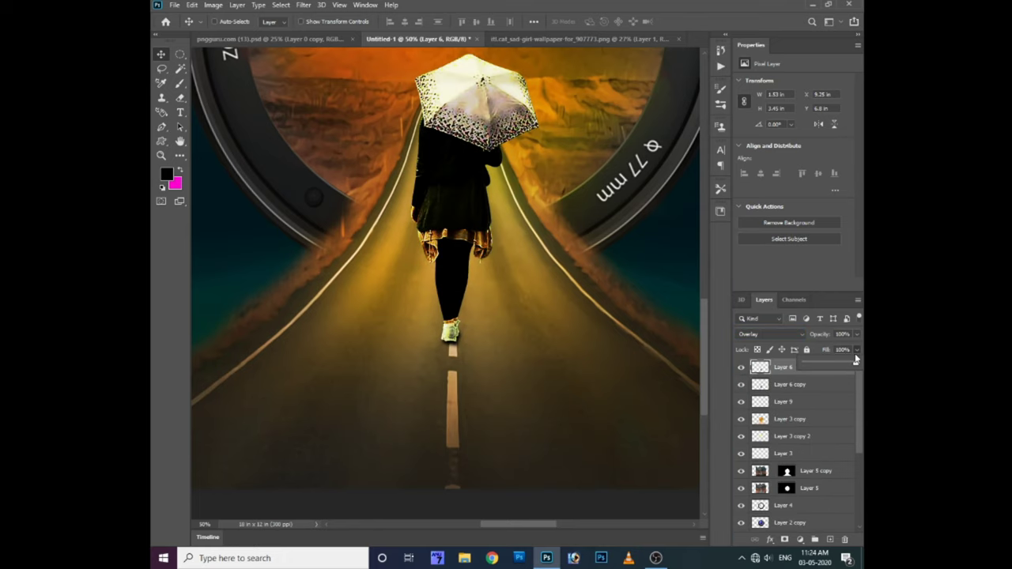
left_click_drag(856, 350, 824, 364)
key("ctrl+1")
Step: Duplicate the darkened girl copy and flip and skew it into a shadow below her feet
left_click(781, 384)
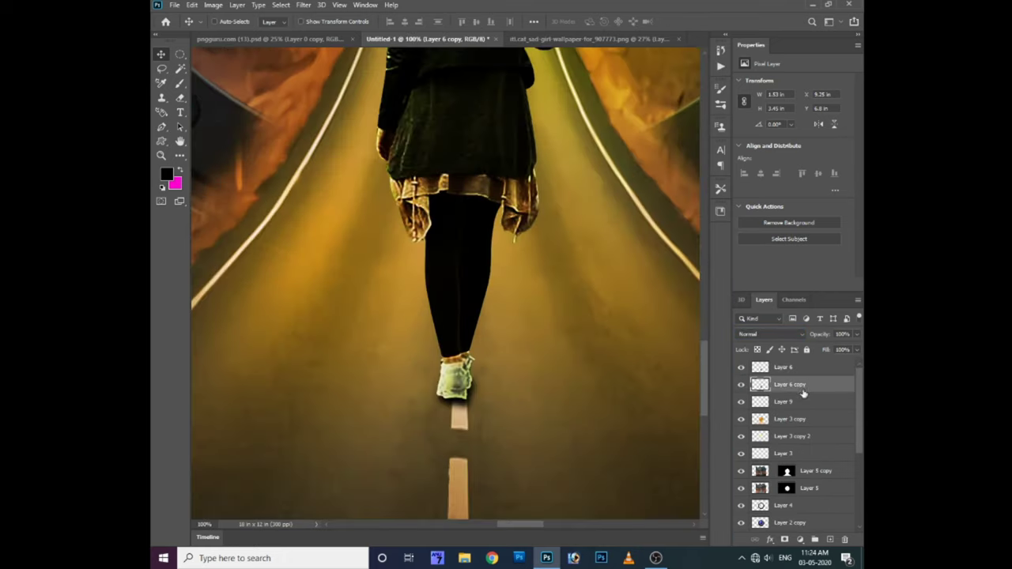
key("ctrl+j")
left_click(780, 403)
key("ctrl+m")
key("Escape")
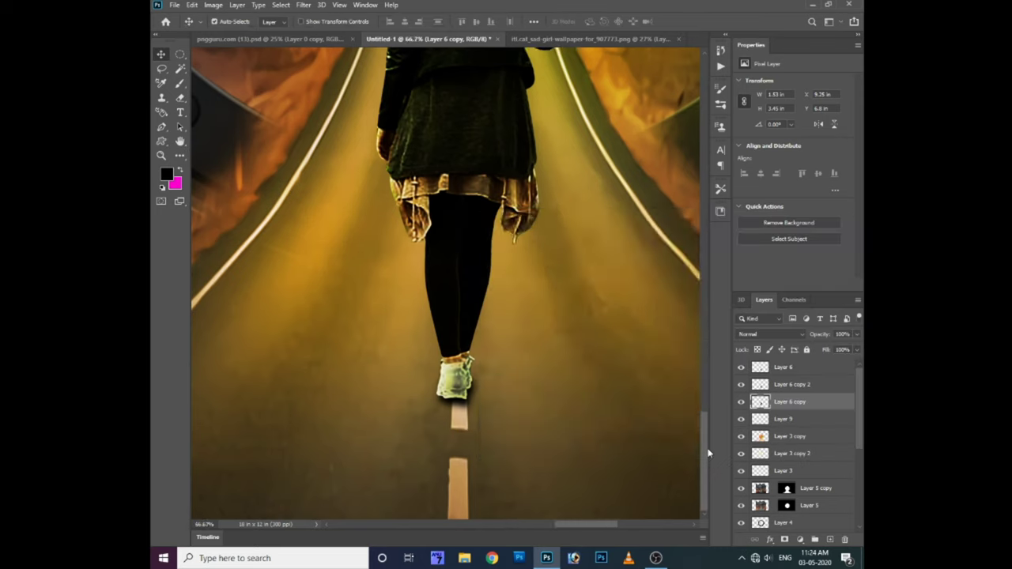
key("ctrl+0")
key("ctrl+t")
left_click_drag(475, 55, 538, 490)
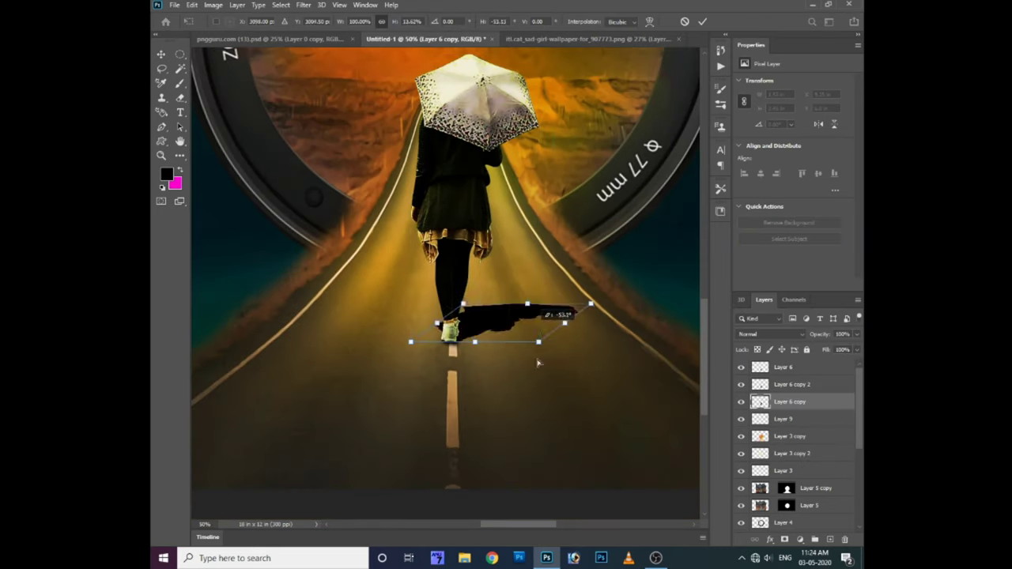
key("Return")
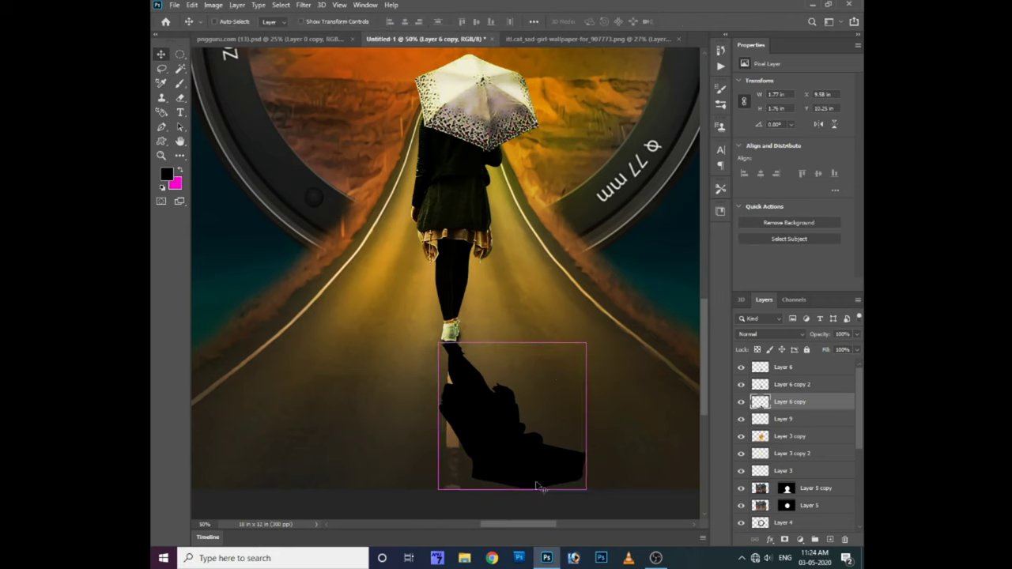
Step: Soften the shadow with Gaussian Blur and stretch it further down the road
left_click(303, 5)
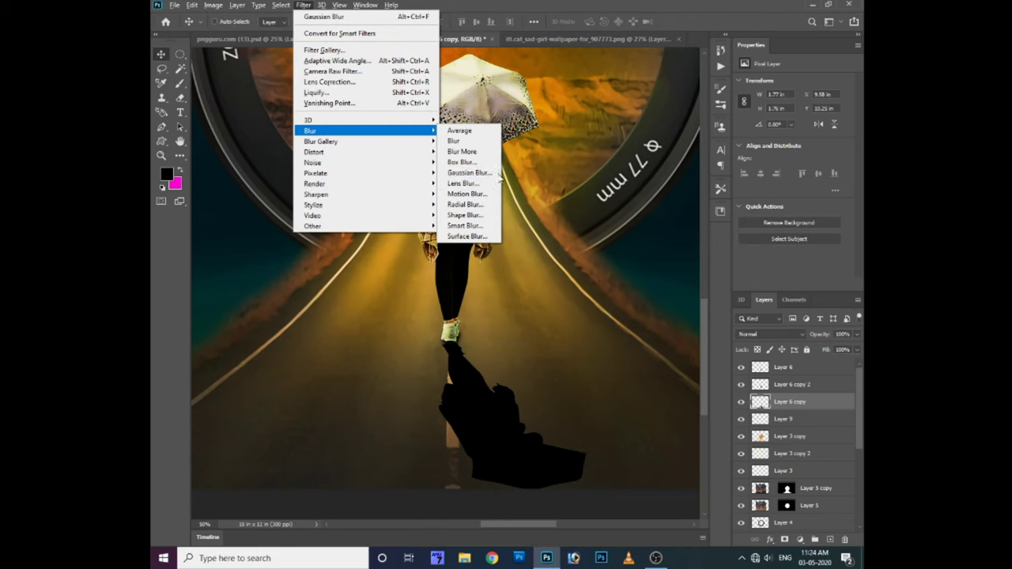
mouse_move(310, 131)
left_click(467, 173)
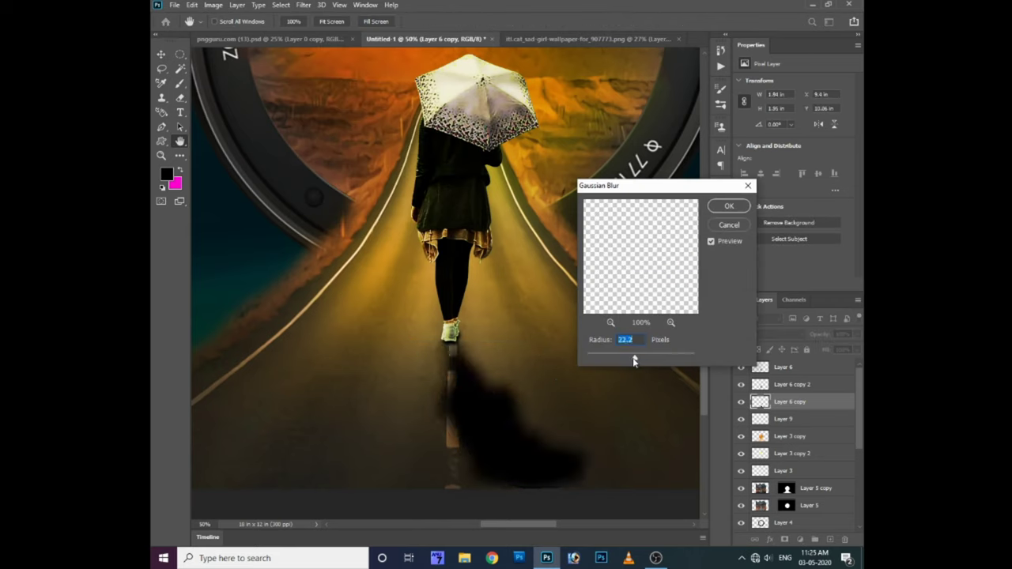
key("Return")
key("ctrl+t")
left_click_drag(514, 490, 512, 500)
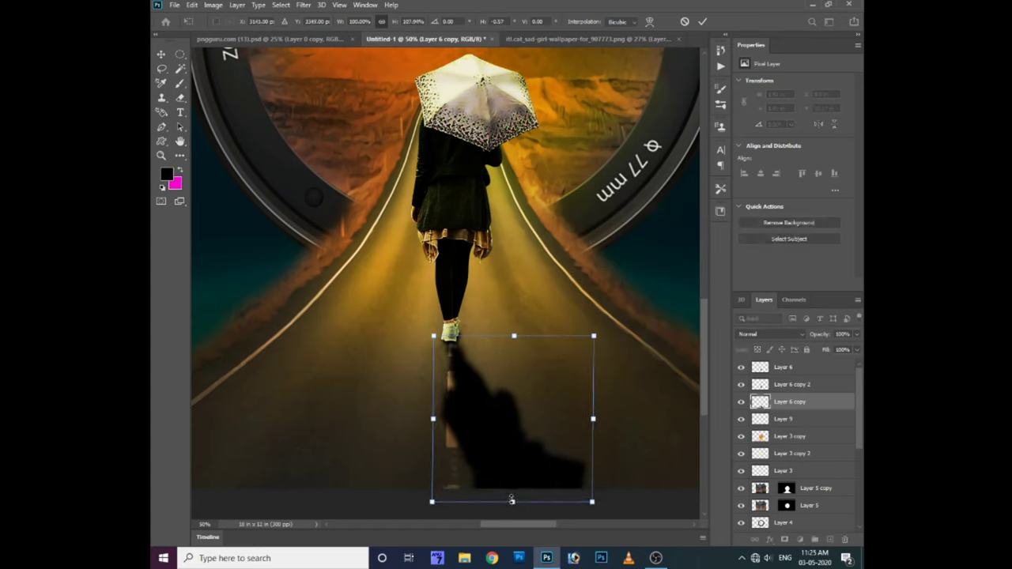
key("Return")
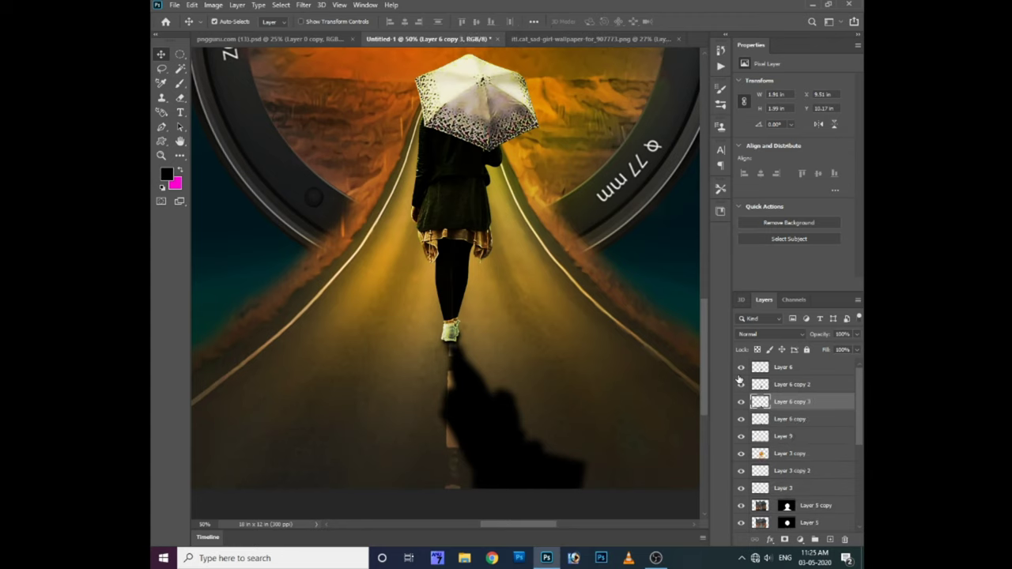
Step: Duplicate the shadow layer and give the copy a stronger Gaussian Blur
key("ctrl+j")
left_click(303, 4)
left_click(469, 172)
left_click_drag(628, 356, 662, 357)
key("Return")
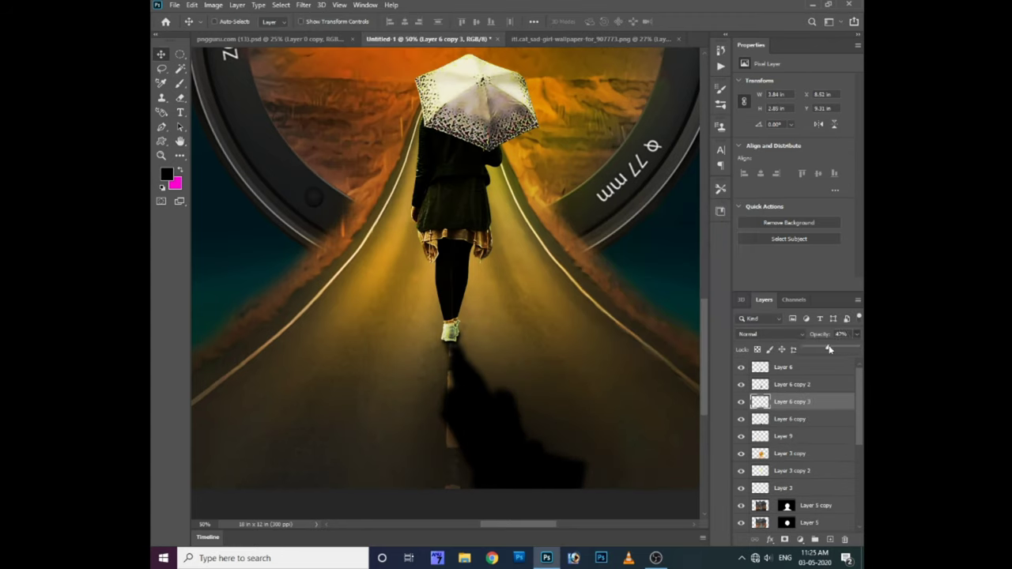
Step: Move the blurred copy below the first shadow, set shadow opacity to 75%, and select both shadows
key("ctrl+bracketleft")
key("alt+bracketright")
left_click_drag(829, 349, 847, 350)
key("ctrl+minus")
key("ctrl+plus")
key("ctrl+plus")
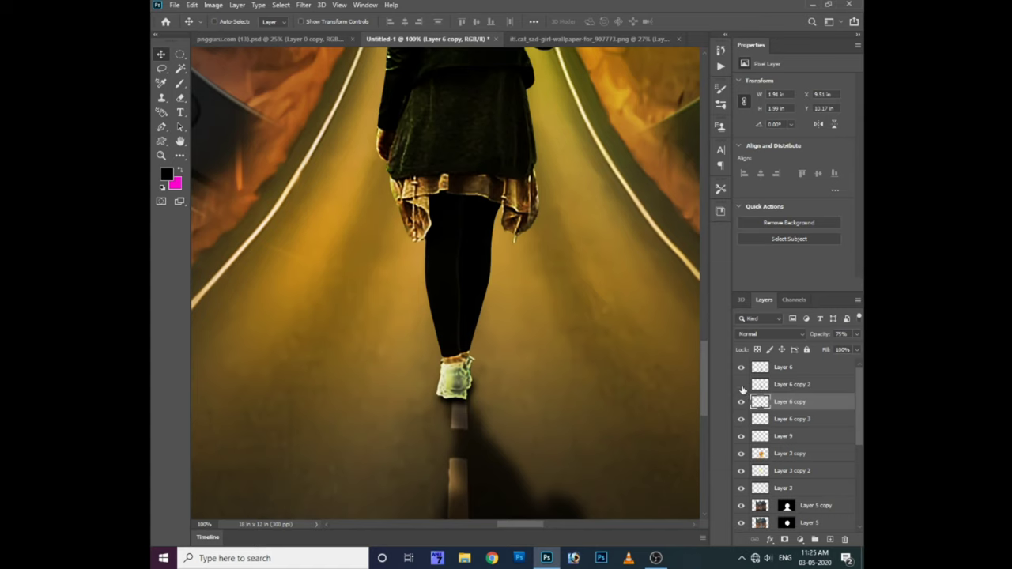
left_click(790, 419, "ctrl")
Step: Link the two shadow layers, then toggle the umbrella Layer 6 and road overlays to compare
left_click(755, 539)
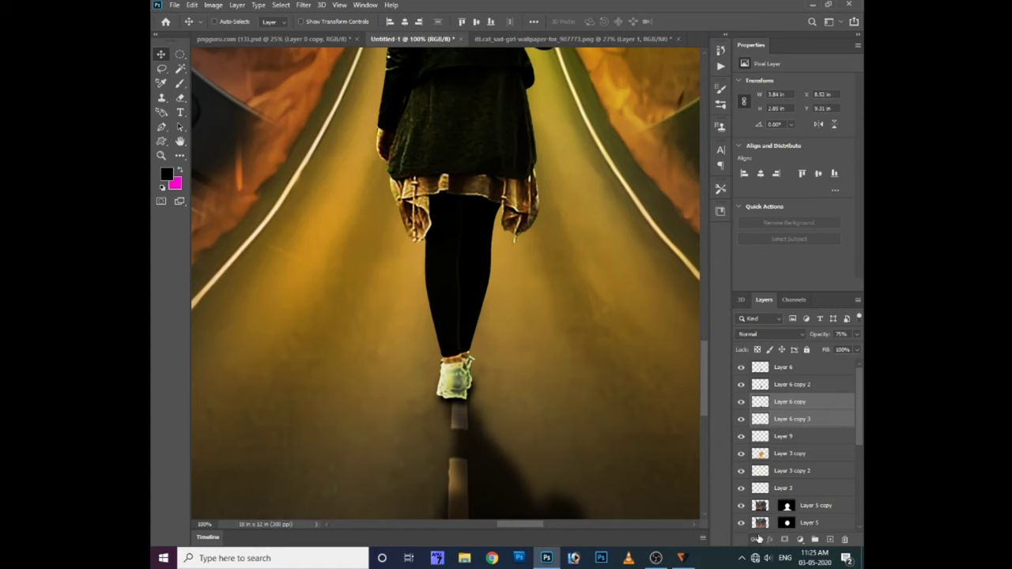
key("ctrl+minus")
key("ctrl+plus")
left_click(558, 294, "ctrl")
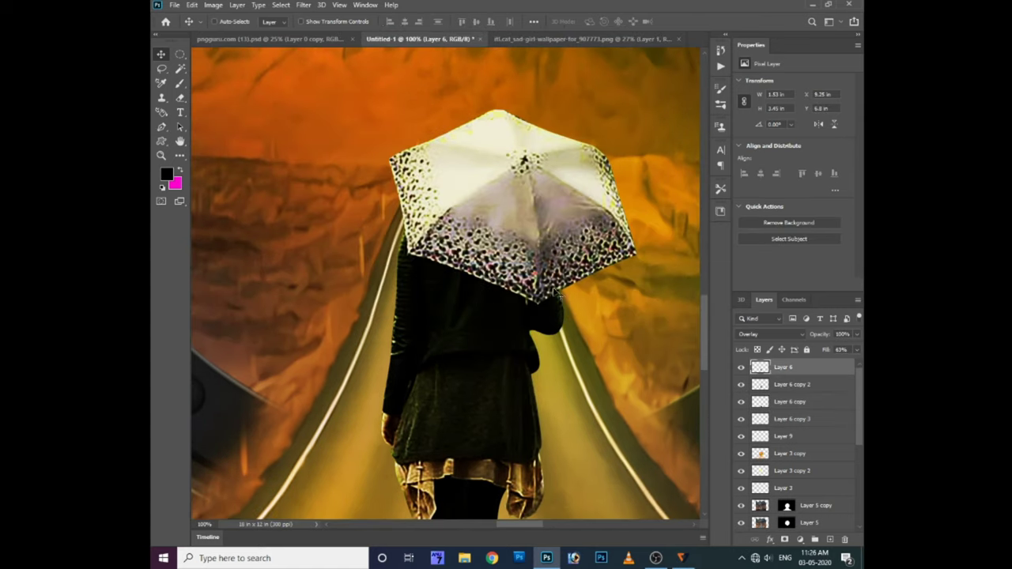
double_click(741, 368)
double_click(741, 386)
left_click(741, 386)
left_click(741, 367)
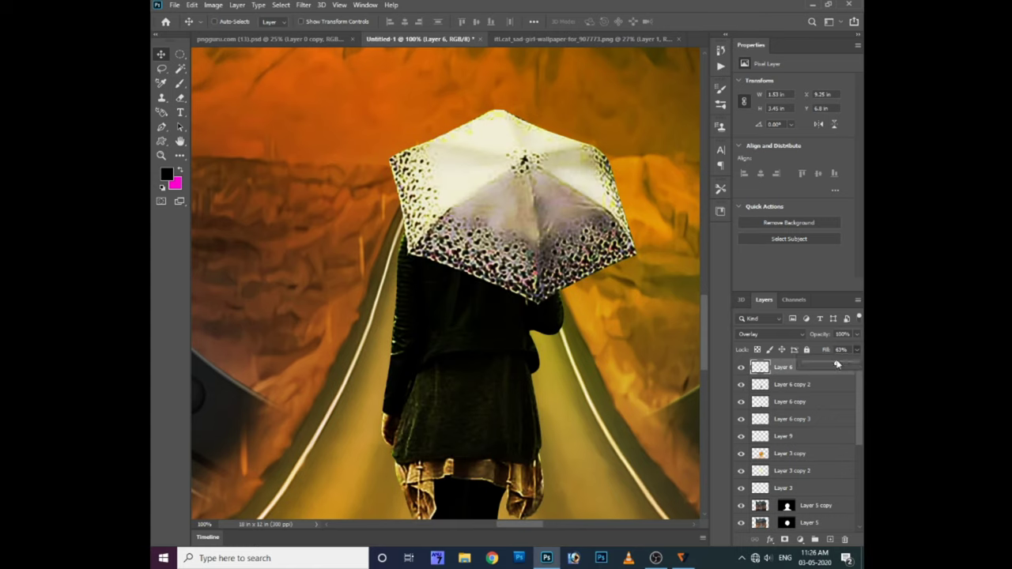
Step: Raise Layer 6's Fill to 100% and toggle it off and on to check the brighter umbrella
left_click_drag(838, 364, 854, 363)
left_click(808, 385)
left_click(756, 368)
left_click(740, 368)
left_click(741, 368)
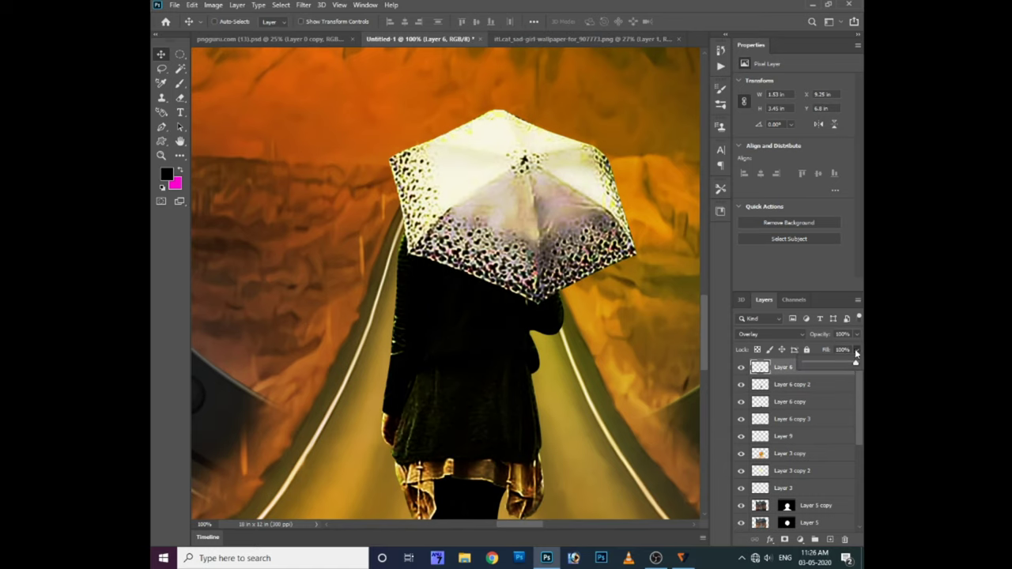
scroll(562, 303, "up", 2)
Step: Create Layer 10 in Screen blending and set the foreground colour to orange
key("alt+bracketleft")
key("ctrl+shift+n")
key("Return")
left_click(767, 334)
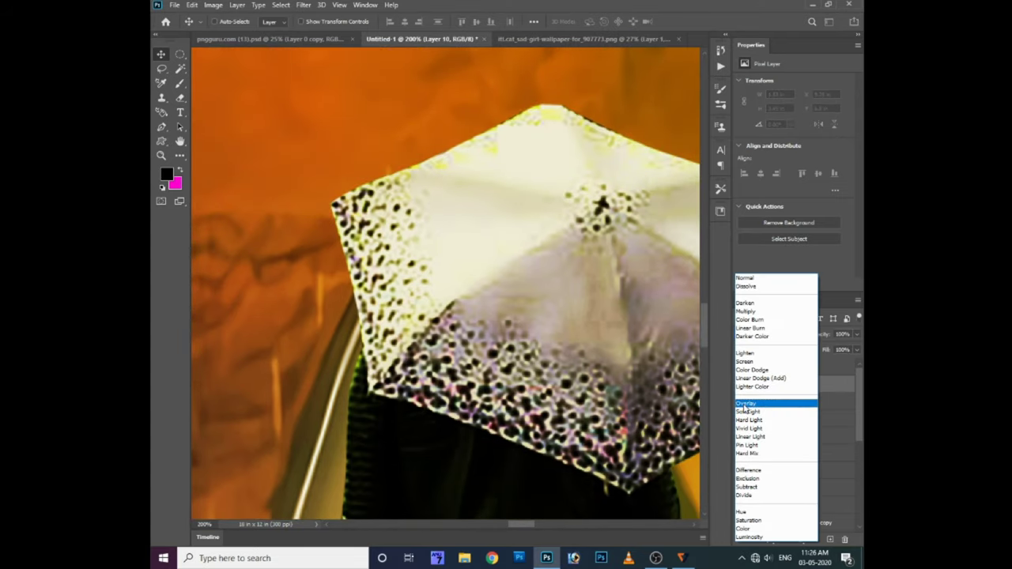
left_click(745, 362)
left_click(166, 174)
left_click(339, 135)
key("Return")
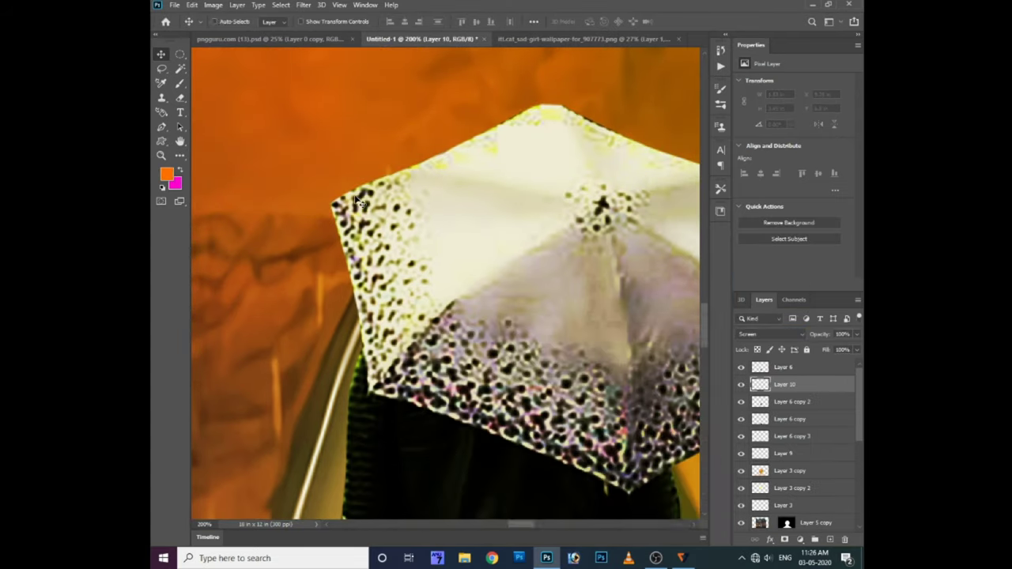
Step: Sample a warm orange, load the figure's outline as a selection, and set a soft brush to 23% flow
scroll(357, 201, "down", 3)
left_click(166, 174)
key("Return")
left_click(166, 174)
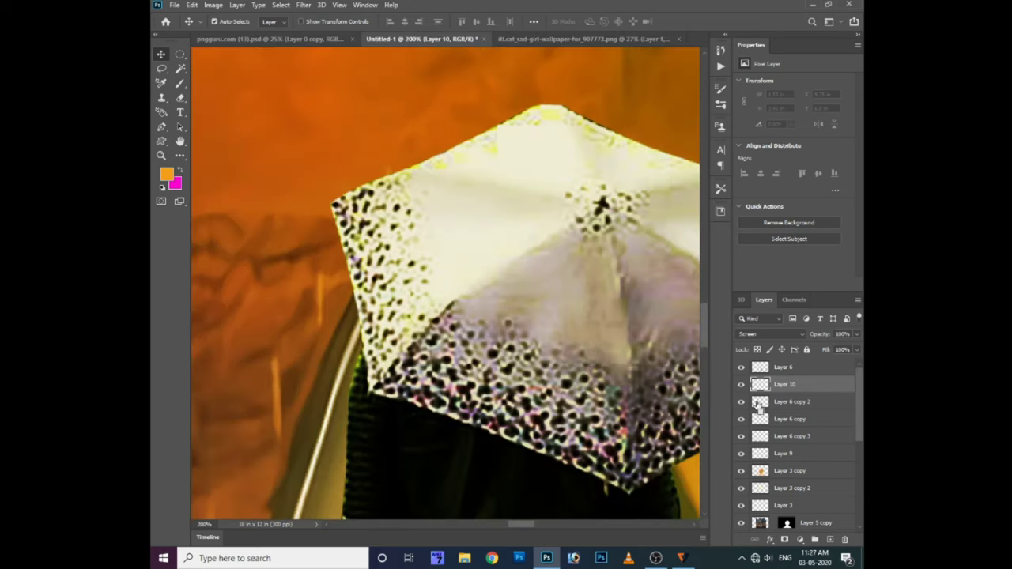
left_click(758, 403, "ctrl")
key("b")
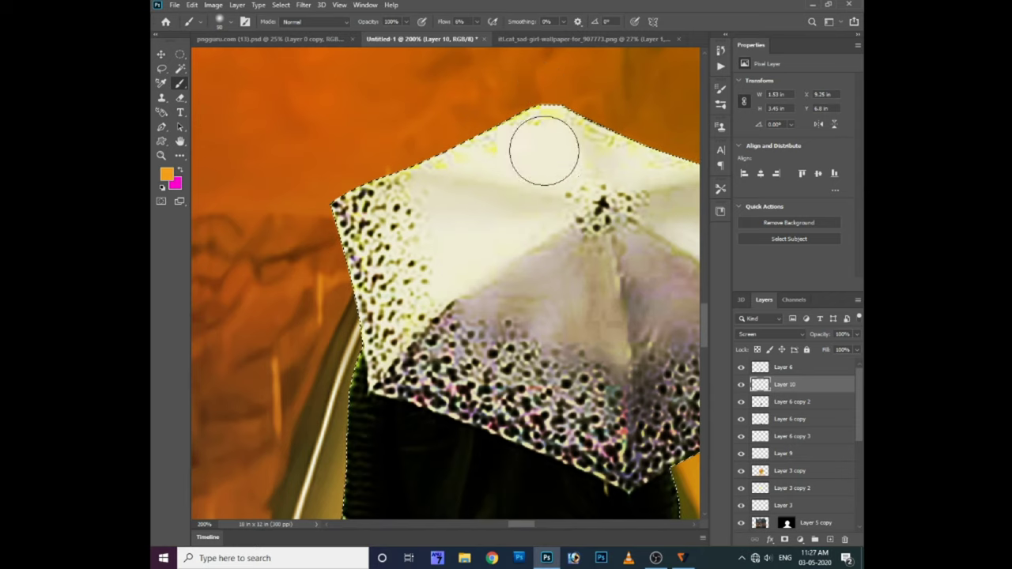
left_click_drag(476, 21, 486, 34)
Step: Paint orange light along the umbrella edges and left-side dots, then set Layer 10 to Overlay
left_click_drag(577, 130, 371, 269)
mouse_move(570, 177)
left_mouse_down()
mouse_move(485, 214)
mouse_move(610, 260)
left_mouse_up()
left_click_drag(348, 300, 277, 356)
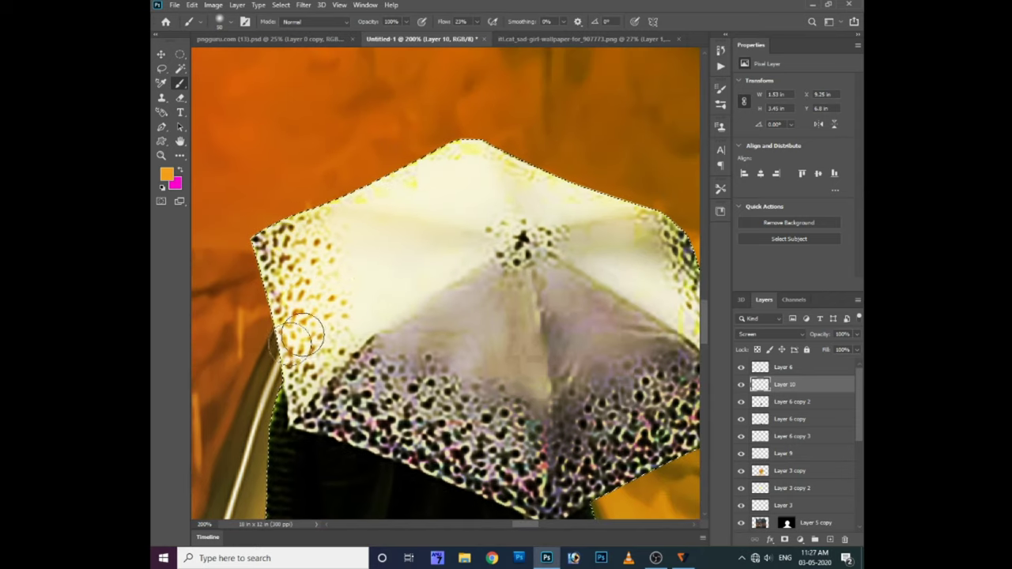
left_click(755, 333)
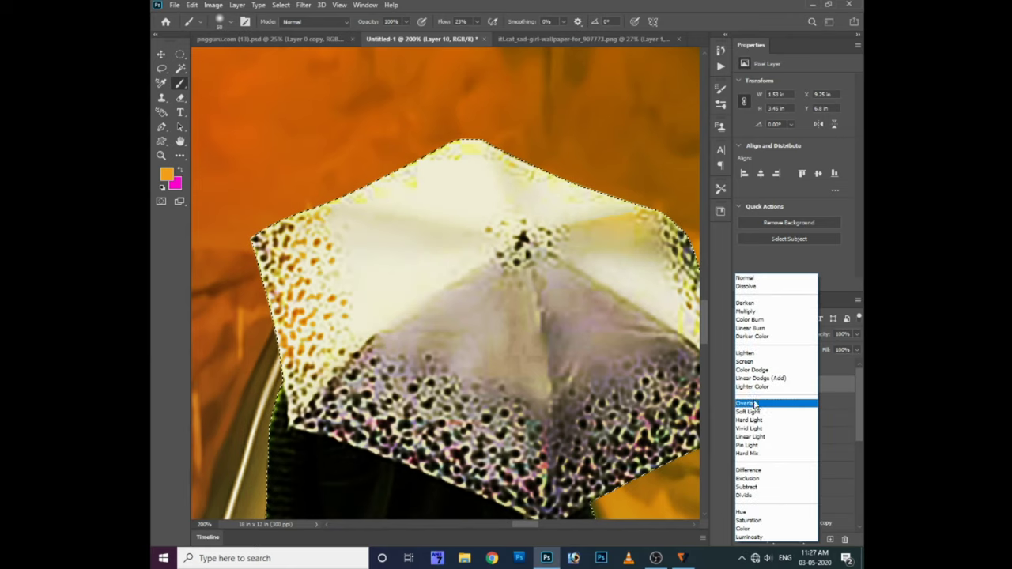
left_click(755, 406)
Step: Raise the brush flow to 47%
scroll(443, 284, "down", 3)
scroll(316, 309, "down", 3)
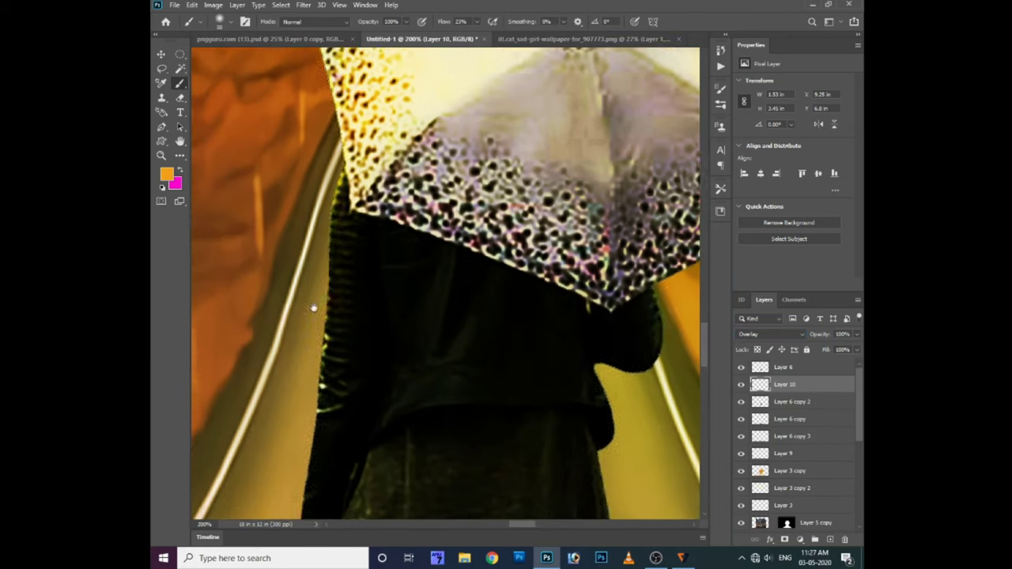
scroll(302, 472, "down", 5)
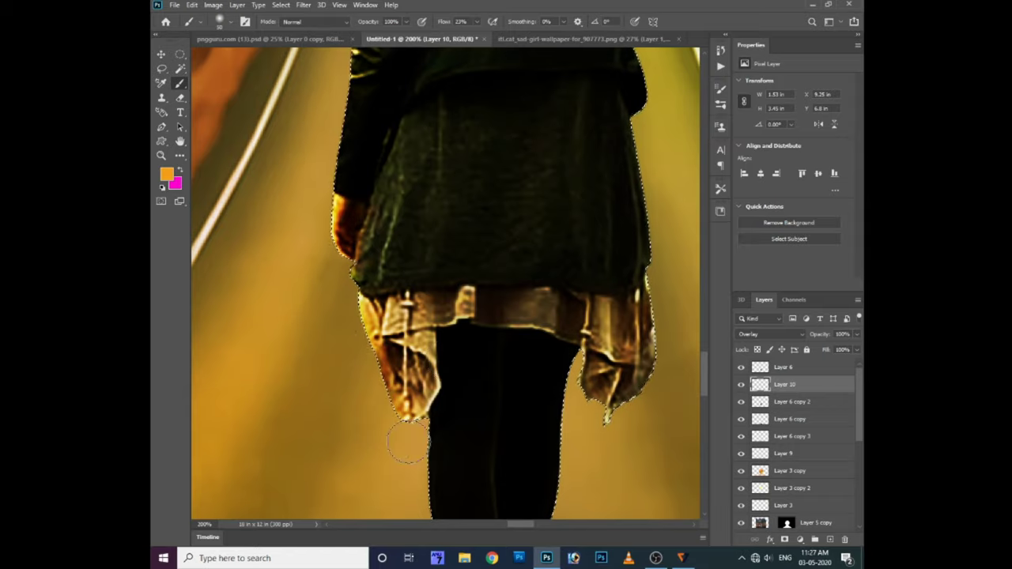
scroll(422, 263, "down", 2)
scroll(423, 263, "down", 5)
scroll(431, 269, "up", 5)
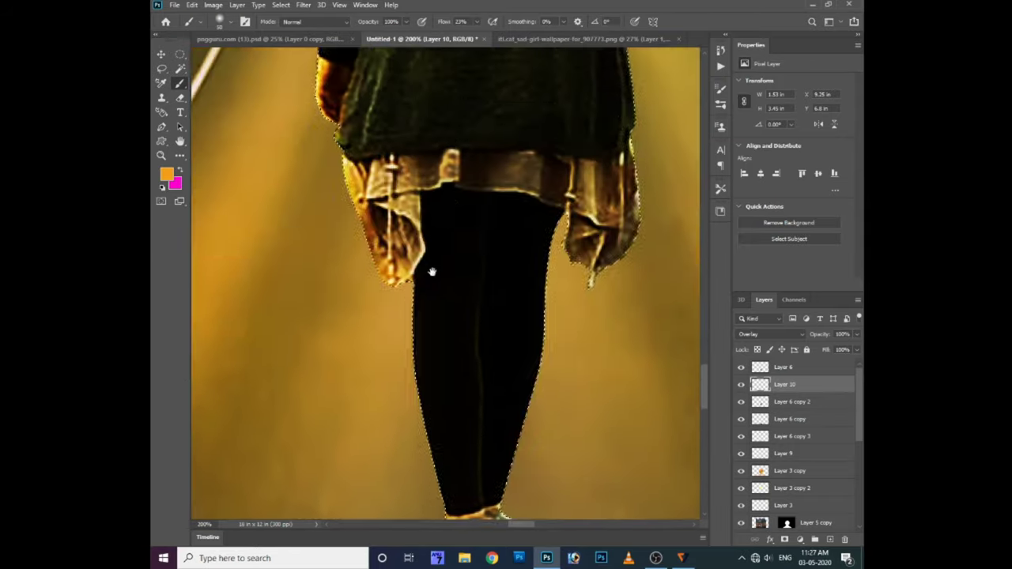
scroll(514, 356, "up", 5)
scroll(459, 282, "up", 3)
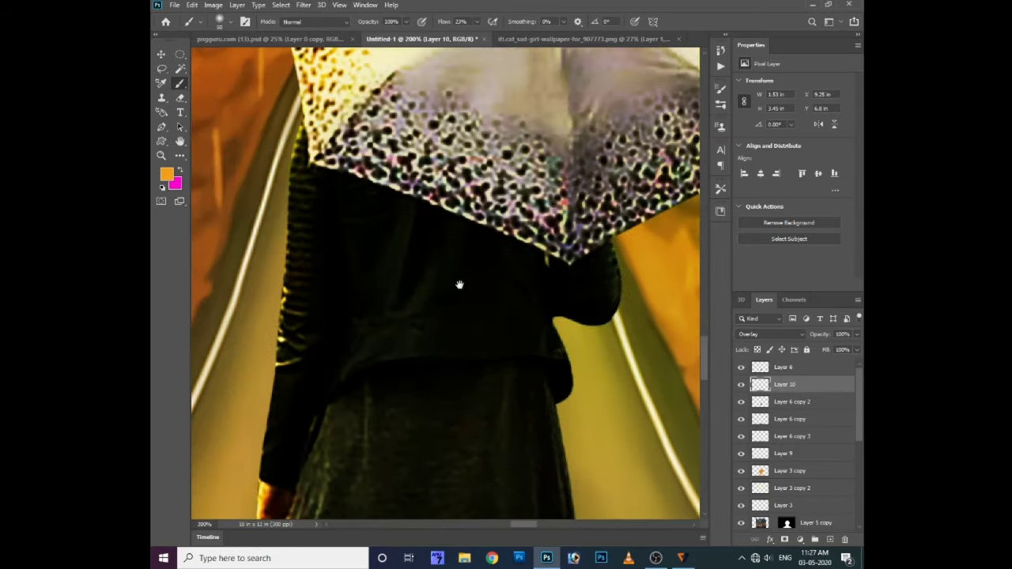
scroll(443, 261, "up", 3)
scroll(409, 221, "up", 2)
key("shift+4")
key("shift+7")
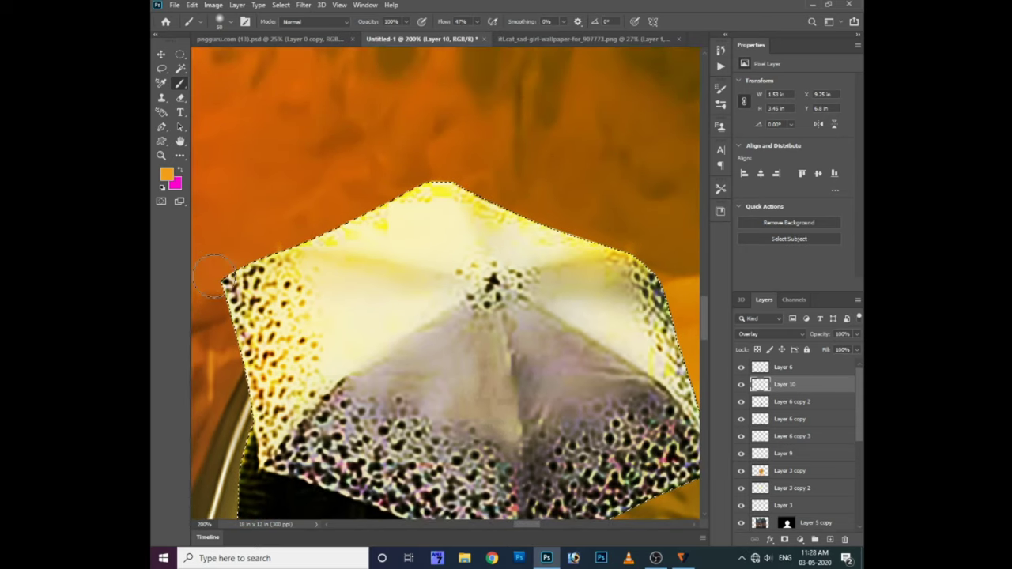
Step: Clear the figure selection and zoom out to view the whole figure
left_click_drag(274, 228, 298, 174)
key("ctrl+d")
scroll(241, 253, "down", 3)
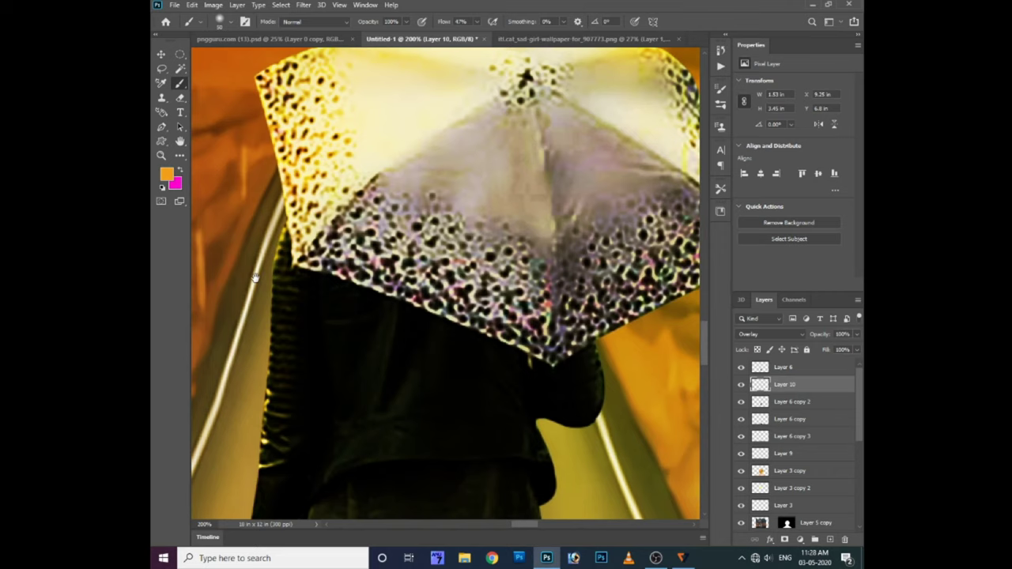
scroll(241, 253, "down", 3)
key("ctrl+minus")
key("ctrl+minus")
key("ctrl+minus")
Step: Duplicate the orange glow layer as Layer 10 copy and zoom to 100% on the girl
key("ctrl+j")
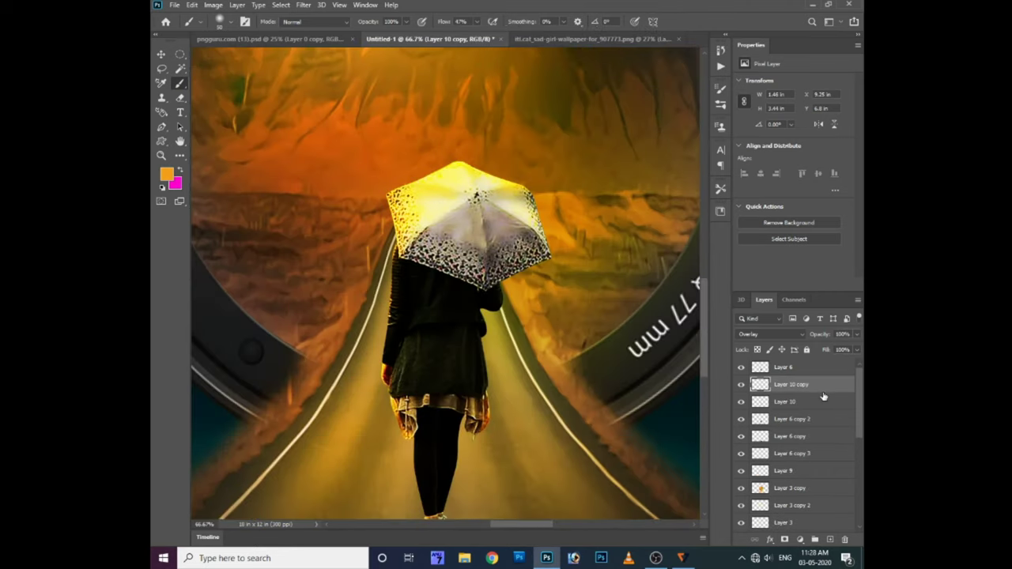
key("ctrl+0")
key("ctrl+plus")
key("ctrl+plus")
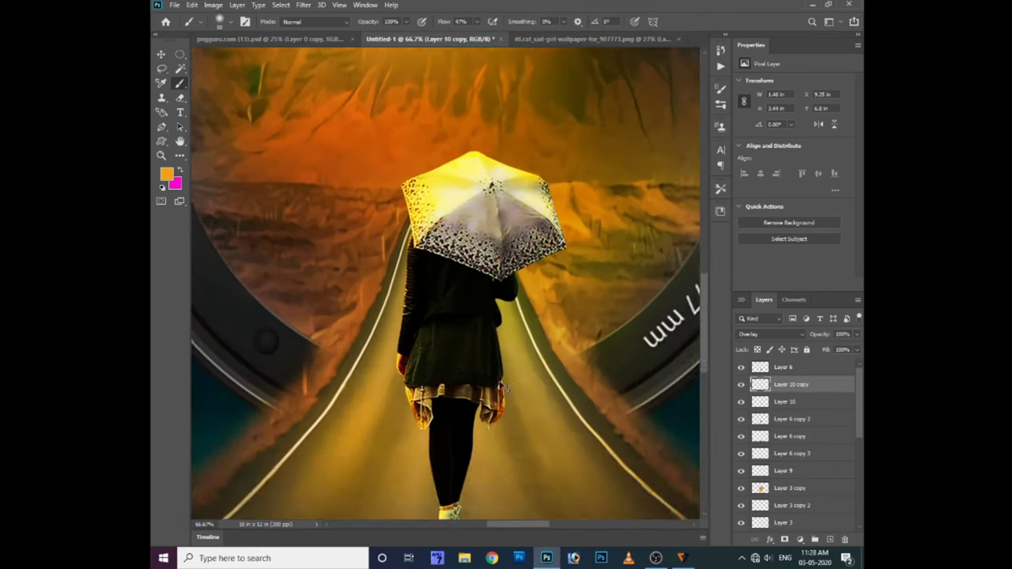
key("ctrl+plus")
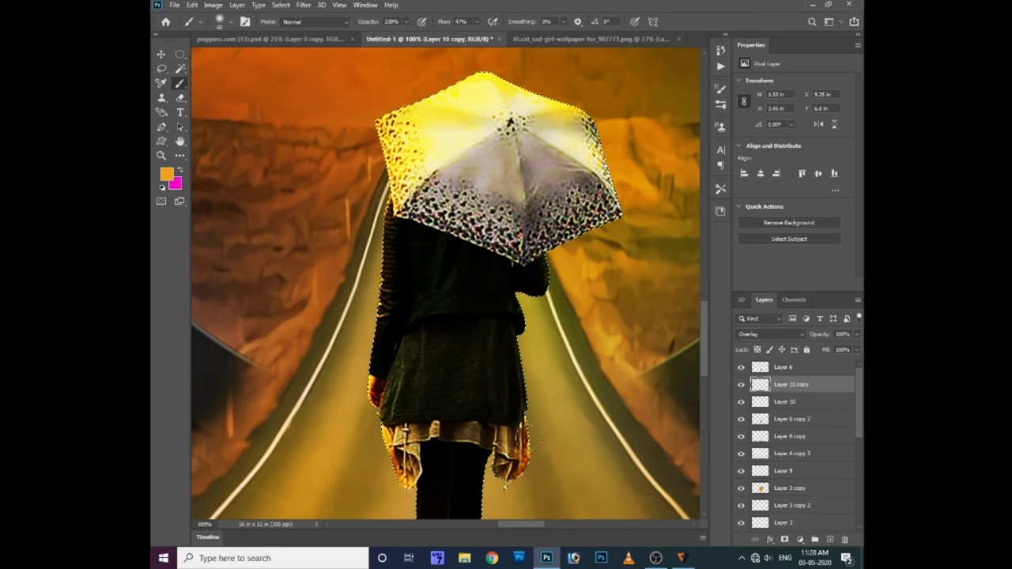
Step: Add Layer 11 in Screen blending and paint orange rim light down the arm and coat
key("ctrl+shift+n")
key("Return")
key("shift+alt+s")
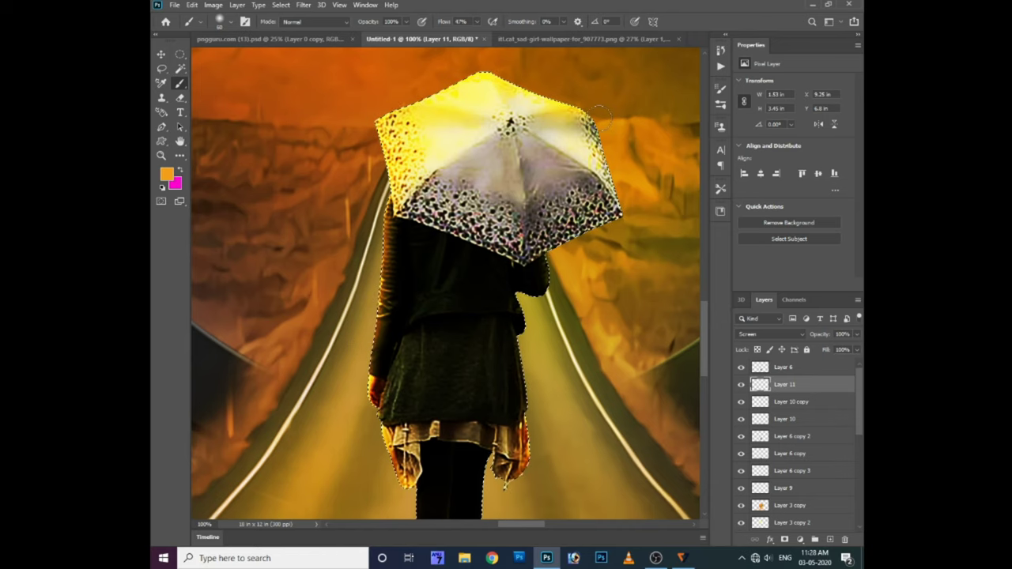
scroll(529, 209, "down", 1)
left_click_drag(528, 210, 518, 299)
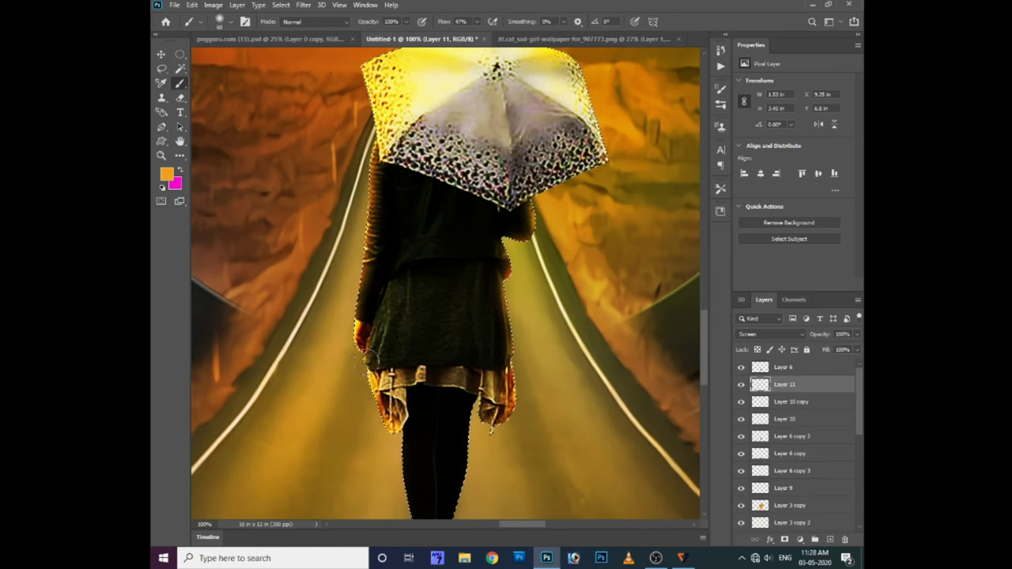
left_click_drag(384, 474, 380, 392)
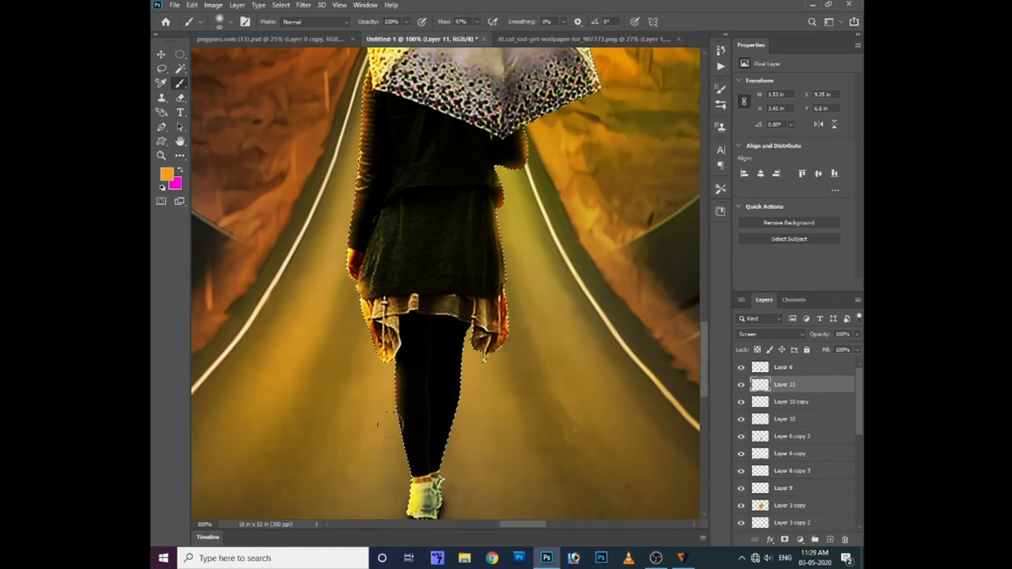
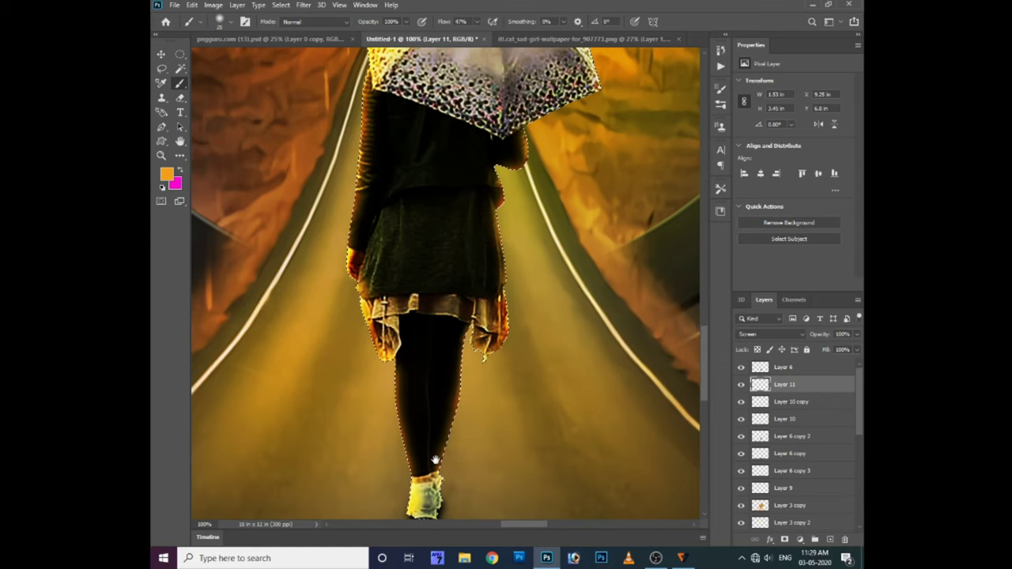
Step: Lower the brush flow to 11% and select the lens glow layer Layer 3 copy 3
left_click_drag(427, 474, 417, 437)
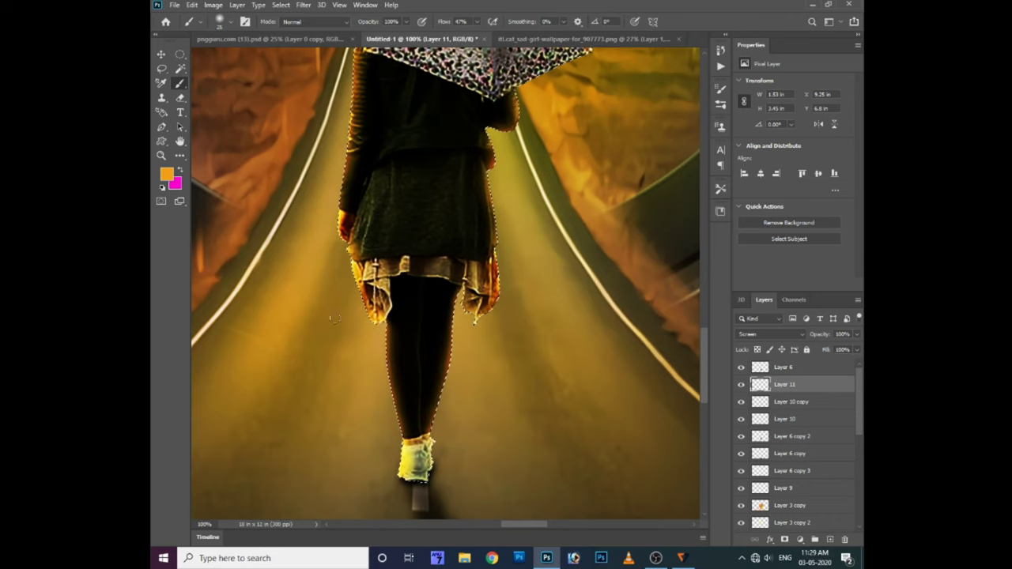
left_click_drag(478, 22, 452, 37)
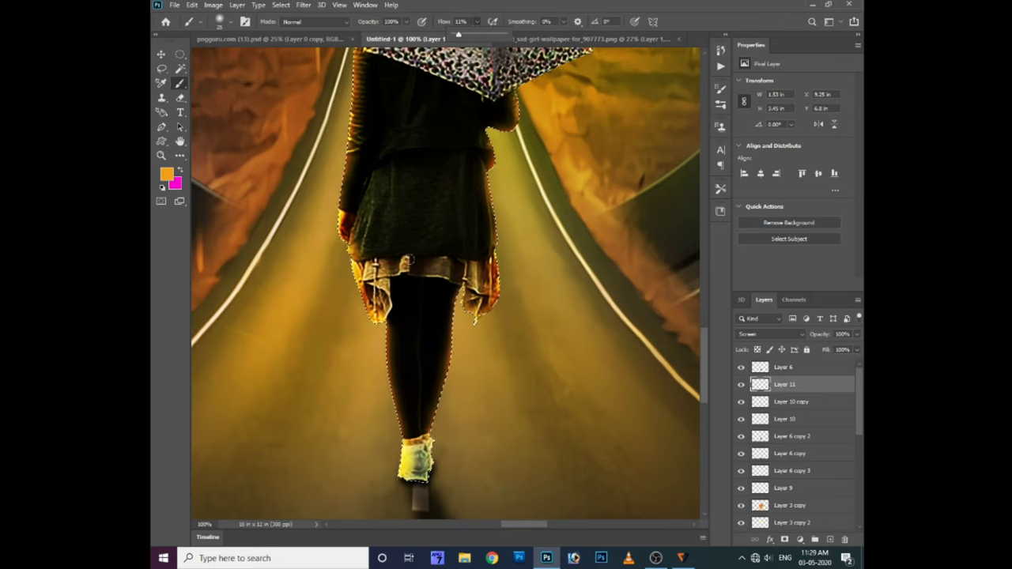
scroll(362, 181, "up", 1)
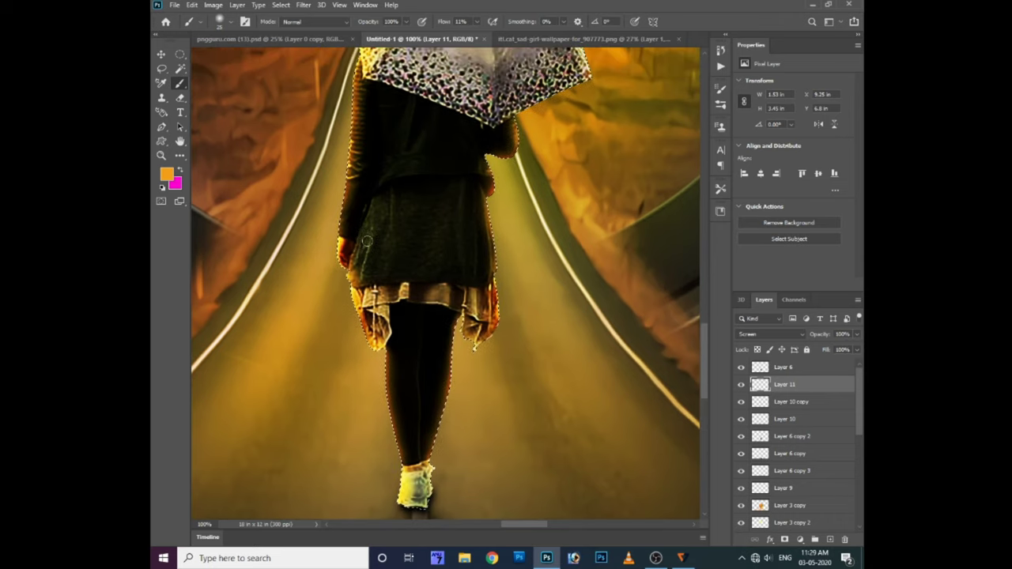
scroll(411, 221, "up", 2)
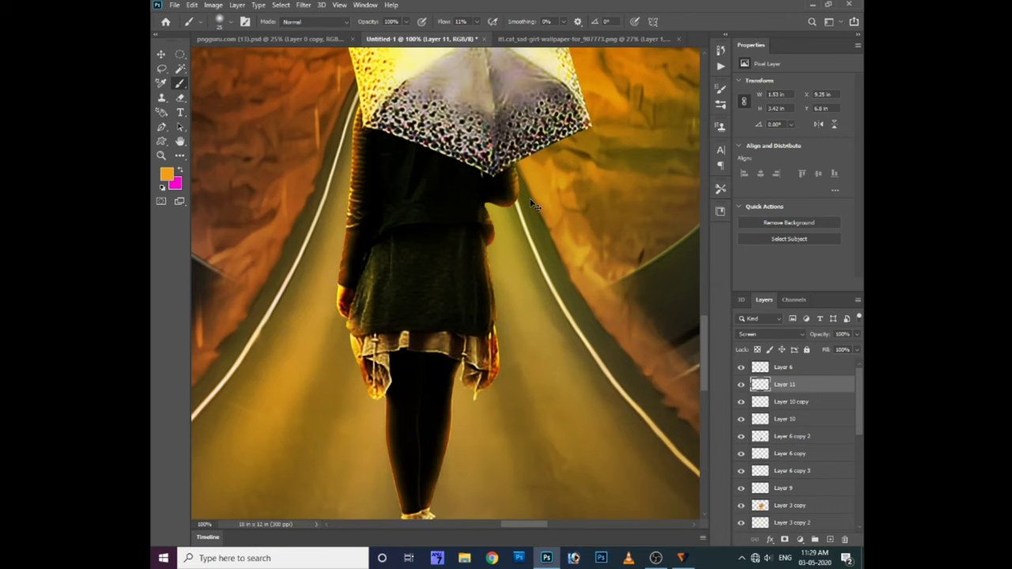
key("ctrl+minus")
key("ctrl+minus")
key("ctrl+minus")
left_click(490, 257, "ctrl")
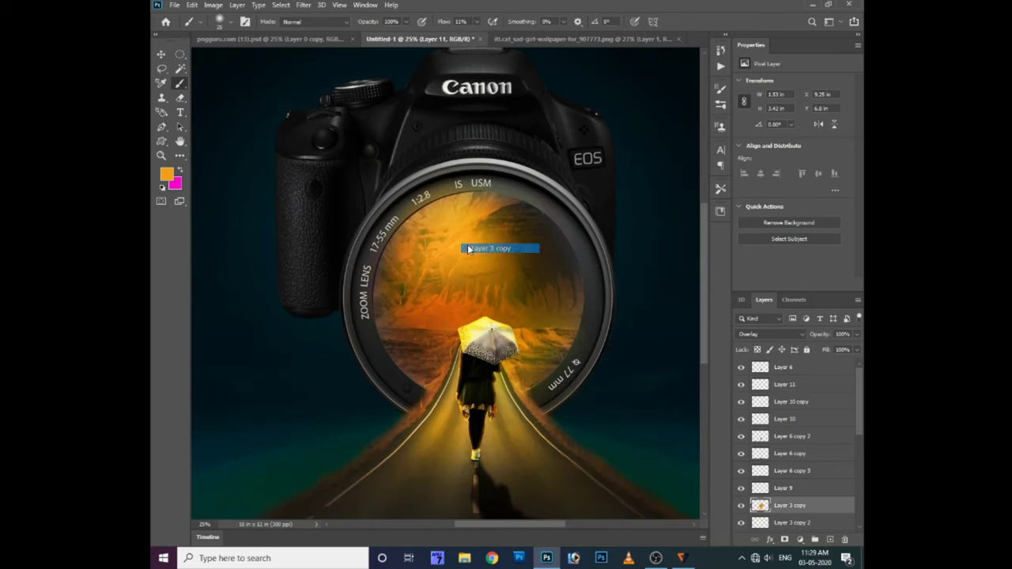
left_click(742, 457)
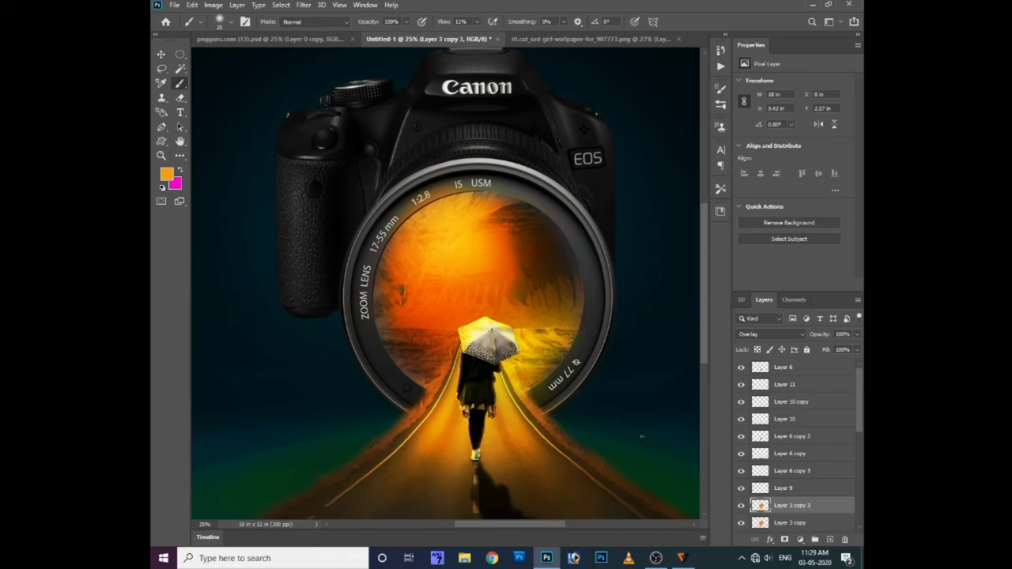
Step: Erase the orange glow on the lens's left side and upper-right
key("e")
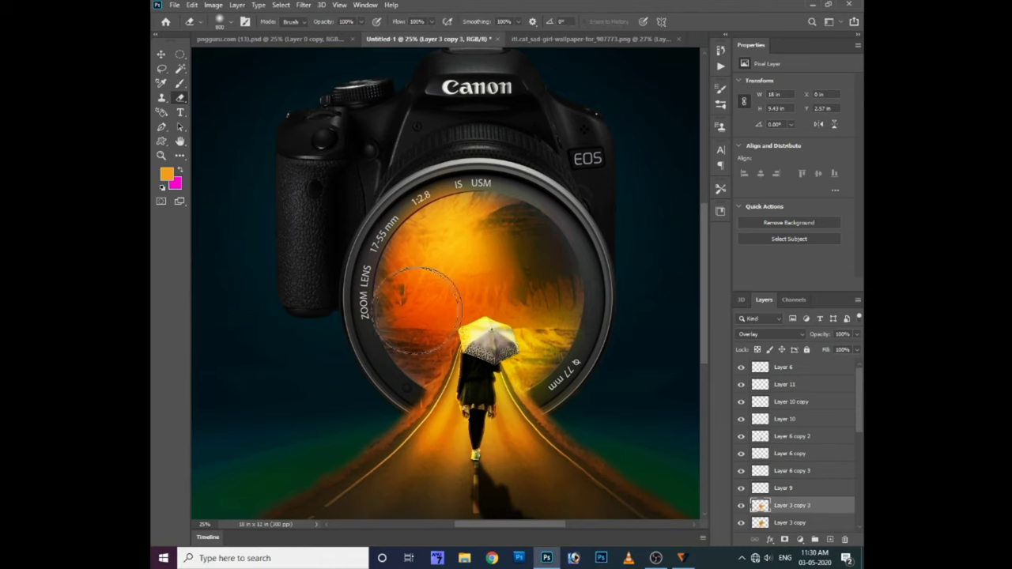
left_click(417, 310)
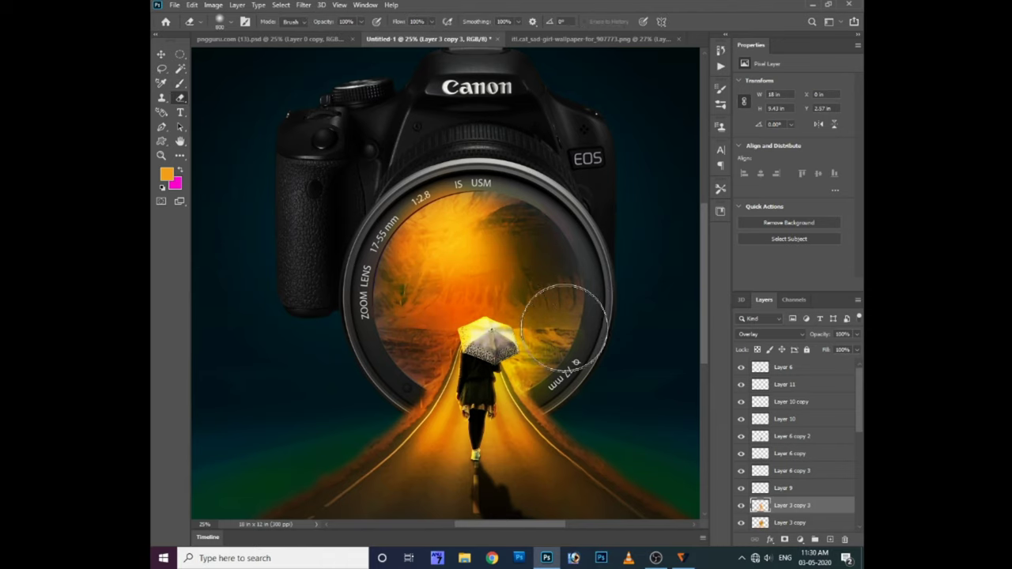
key("alt+bracketleft")
left_click_drag(585, 356, 546, 253)
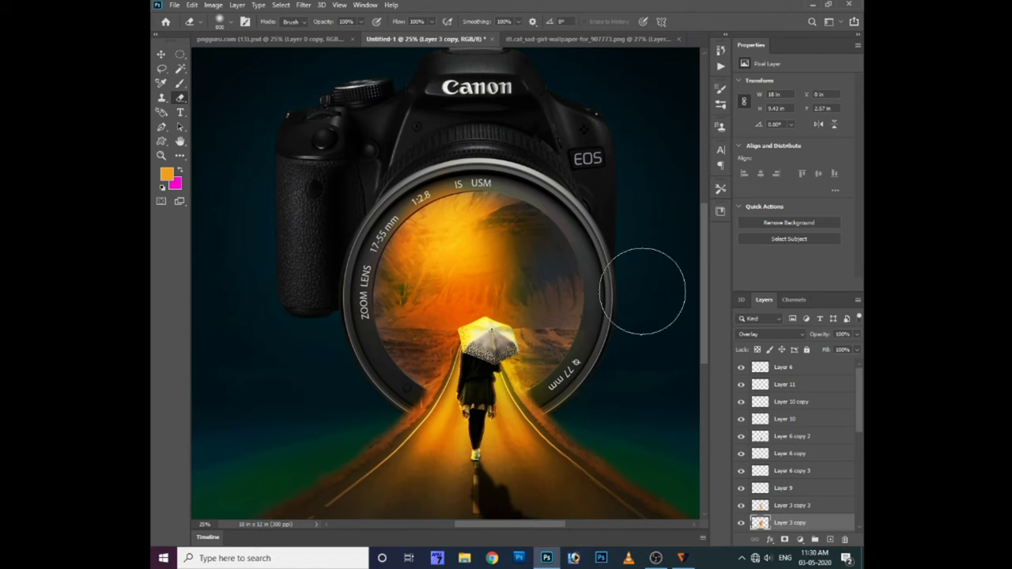
Step: Brush darker along the right edge of the lens glow
key("b")
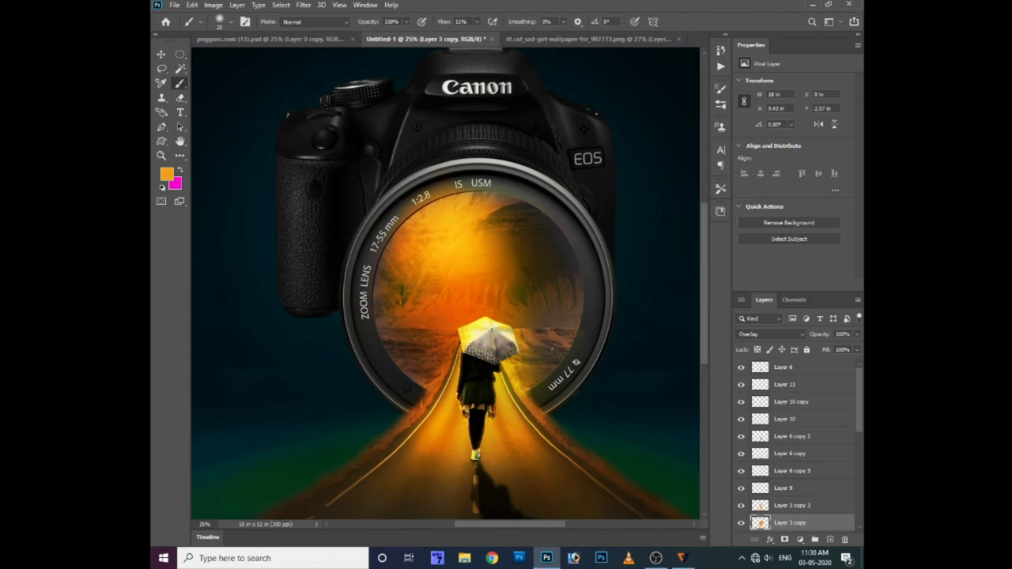
left_click_drag(539, 309, 539, 341)
key("ctrl+plus")
key("ctrl+plus")
key("ctrl+plus")
Step: Shift Layer 10 copy's hue to -37 with Hue/Saturation
right_click(485, 383, "ctrl")
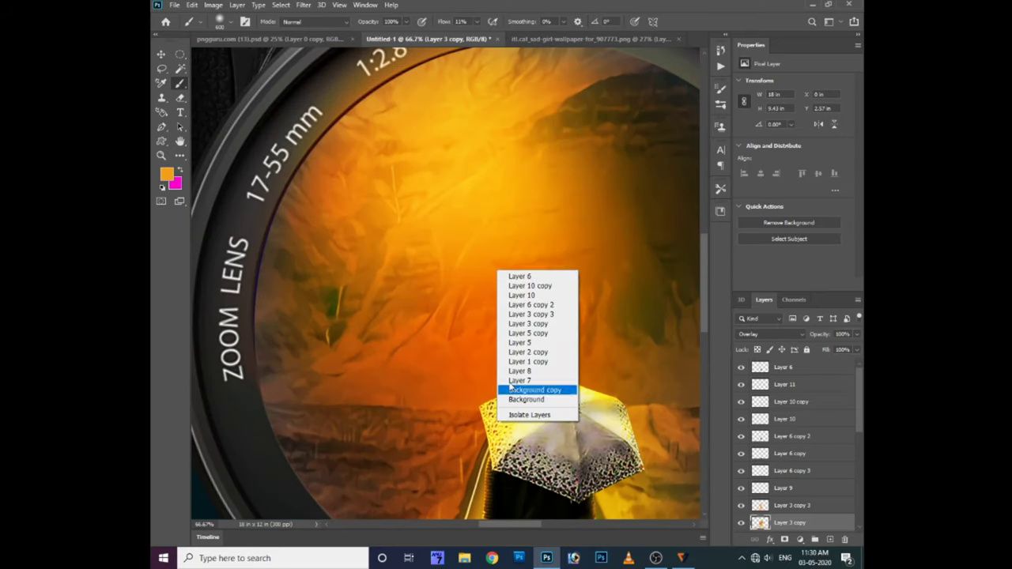
left_click(519, 276)
scroll(624, 332, "down", 3)
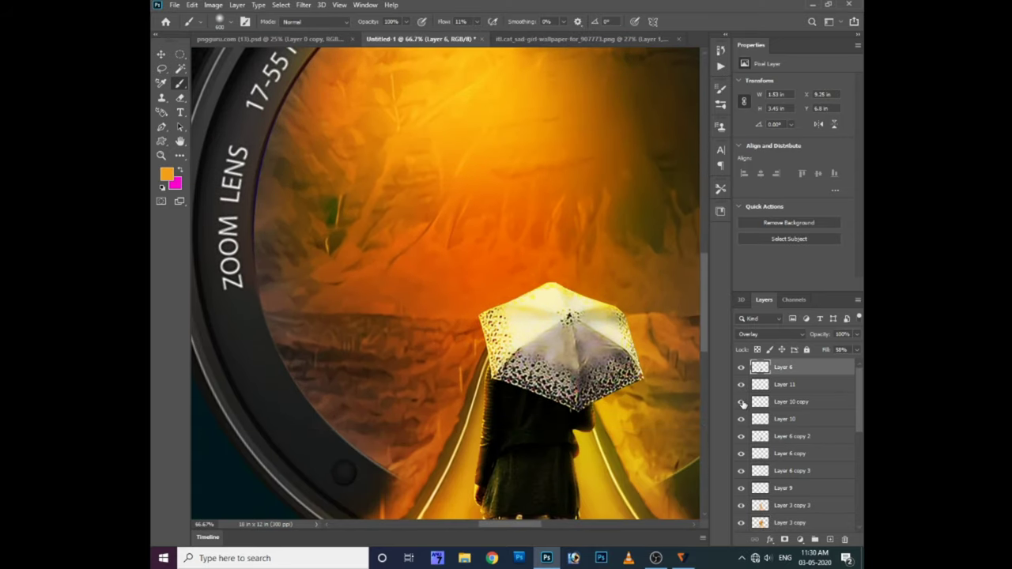
left_click(779, 402)
key("ctrl+u")
left_click_drag(653, 282, 633, 283)
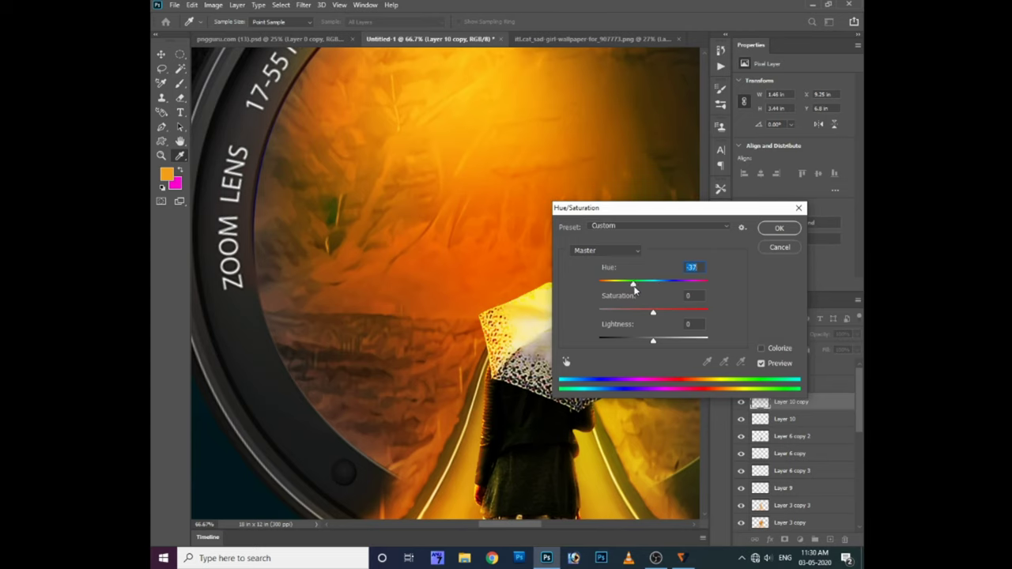
key("Return")
Step: Compare the glow layers, then retune Layer 11's hue with Hue/Saturation
key("b")
scroll(606, 368, "down", 4)
scroll(606, 368, "down", 3)
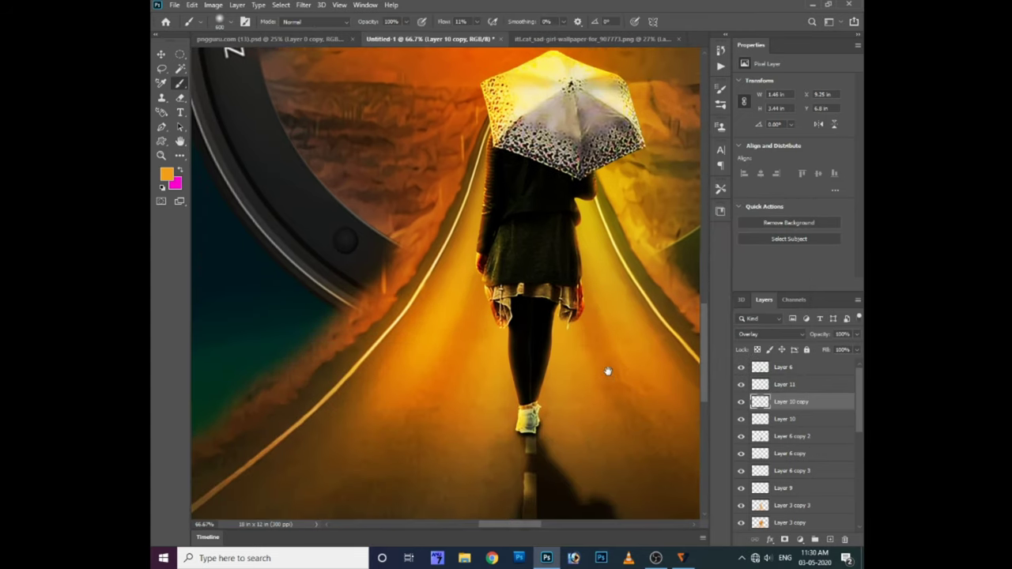
left_click(740, 401)
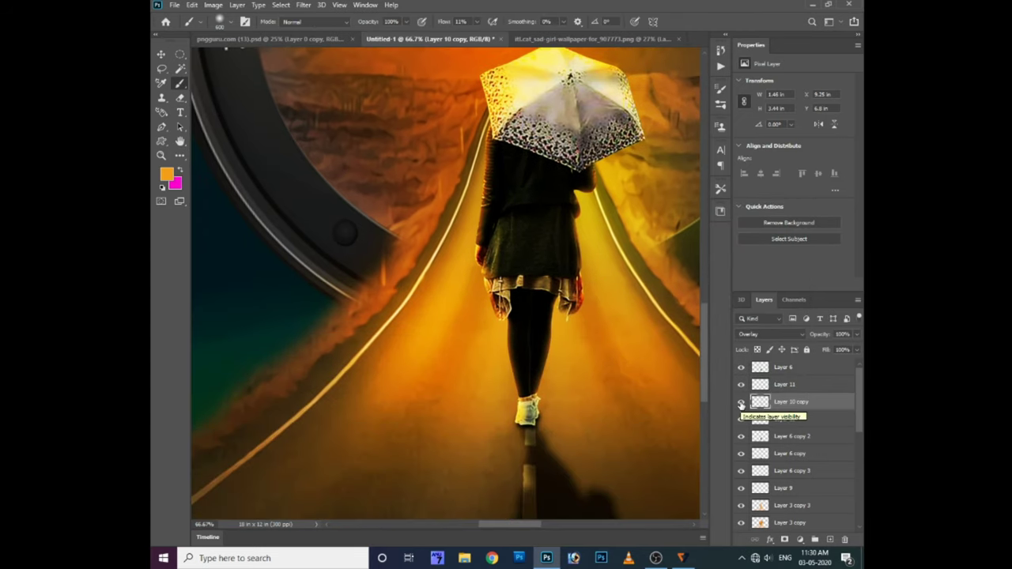
left_click(741, 385)
left_click(741, 384)
left_click(783, 384)
key("ctrl+u")
left_click_drag(671, 283, 650, 286)
key("Return")
key("ctrl+0")
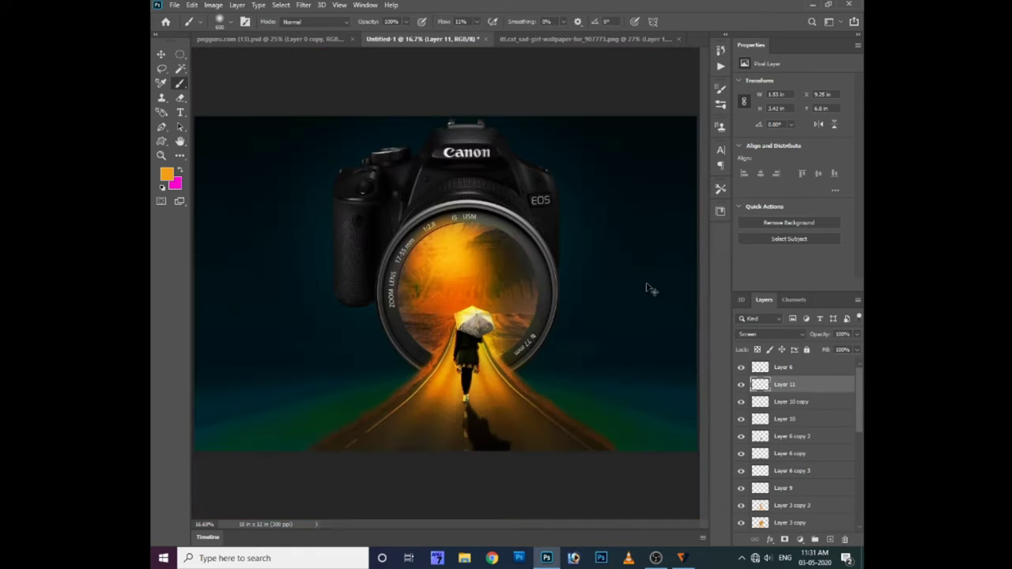
Step: Darken Background copy's Gradient Overlay by moving the black stop right
scroll(781, 484, "down", 8)
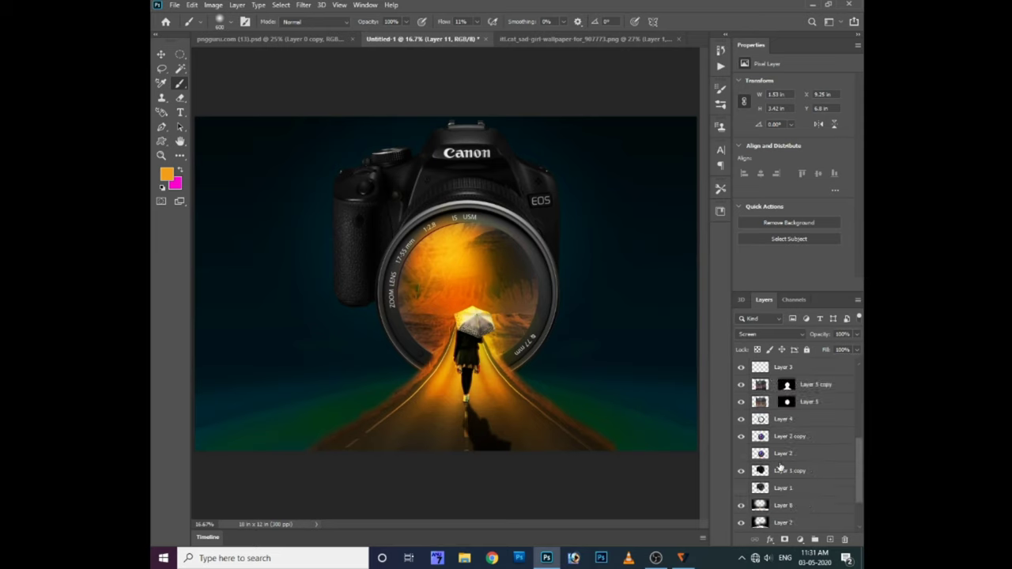
scroll(781, 471, "down", 2)
double_click(801, 527)
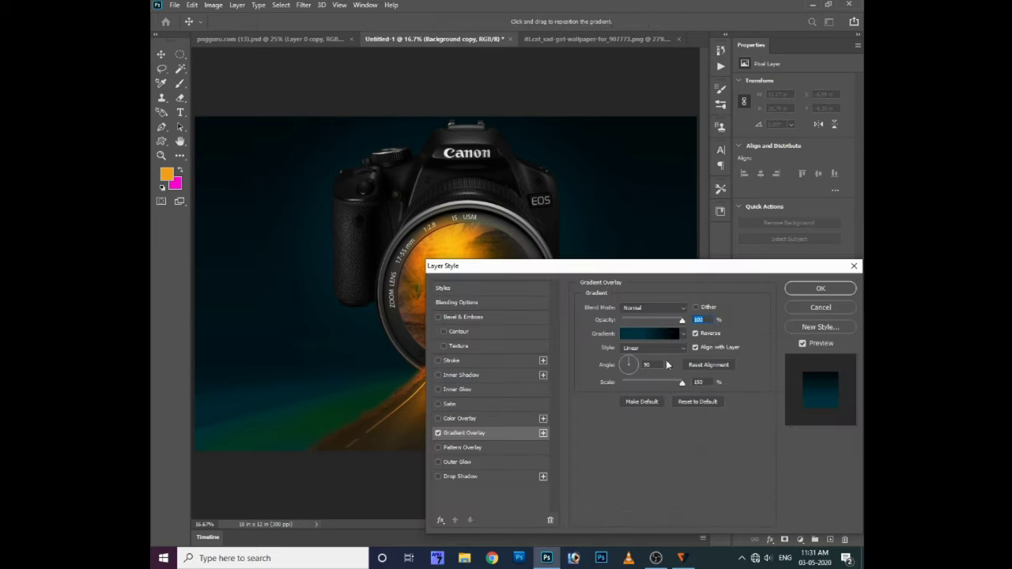
left_click(656, 330)
left_click_drag(592, 321, 639, 317)
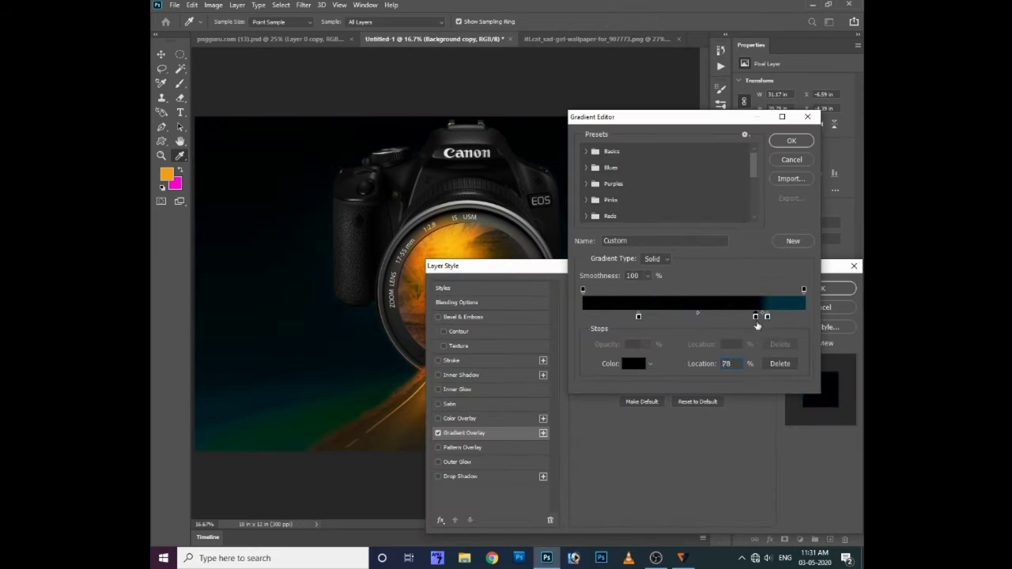
key("Return")
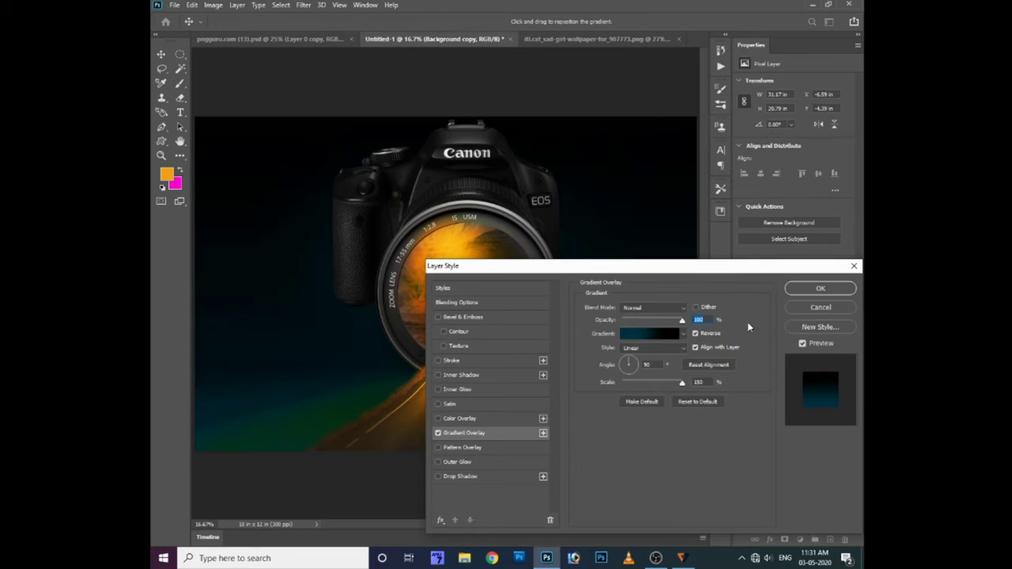
key("Return")
key("ctrl+minus")
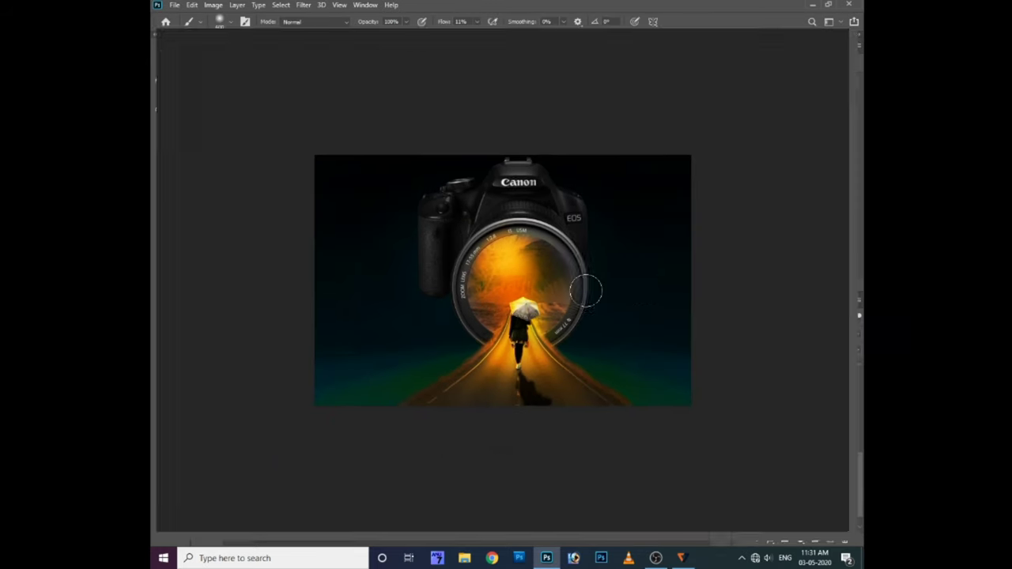
key("ctrl+plus")
Step: Select the layer stack from Layer 6 downward
key("v")
left_click(834, 364)
scroll(828, 415, "down", 1)
left_click(815, 468, "shift")
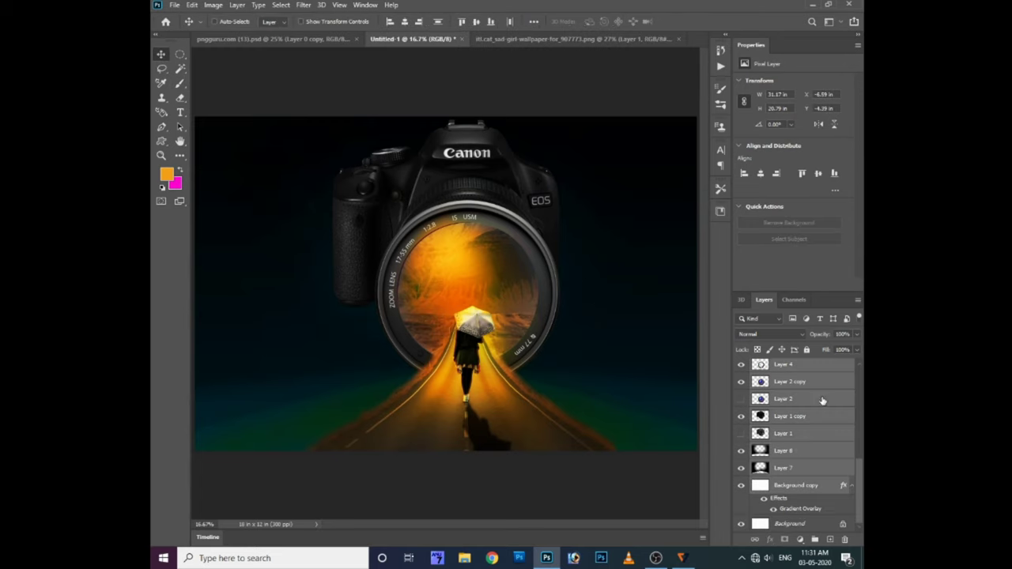
right_click(810, 366)
left_click_drag(863, 487, 863, 376)
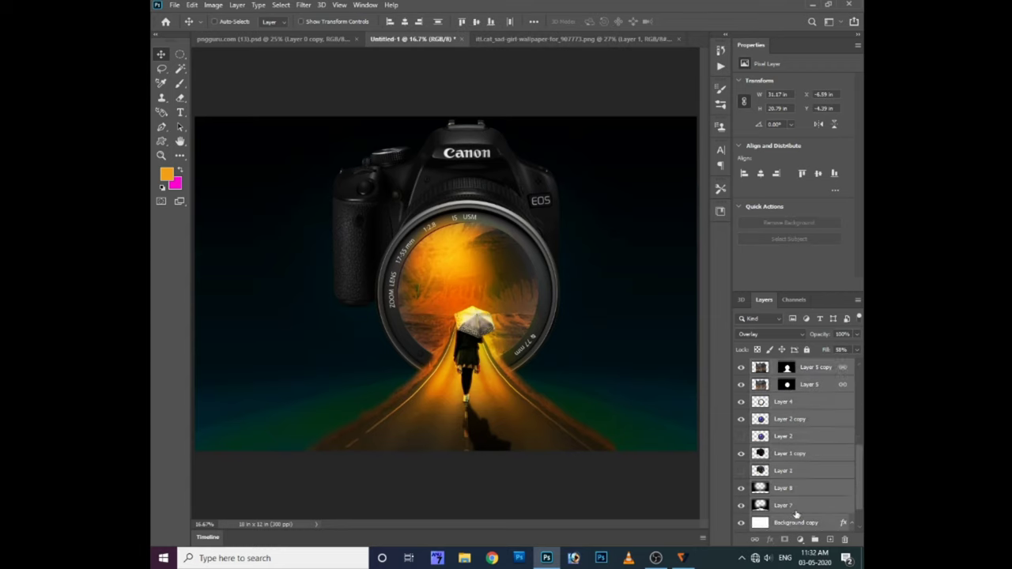
left_click(783, 369, "shift")
Step: Duplicate and merge the selected layers into Layer 6 copy 7, then duplicate it
right_click(787, 369)
left_click(657, 136)
left_click(600, 151)
right_click(824, 371)
left_click(704, 405)
key("ctrl+j")
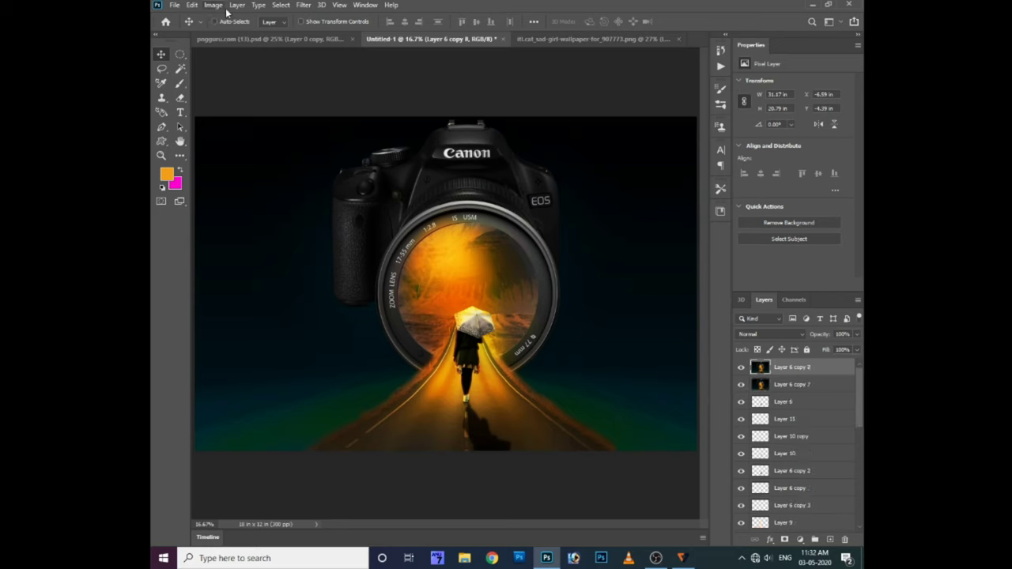
left_click(213, 5)
left_click(806, 319)
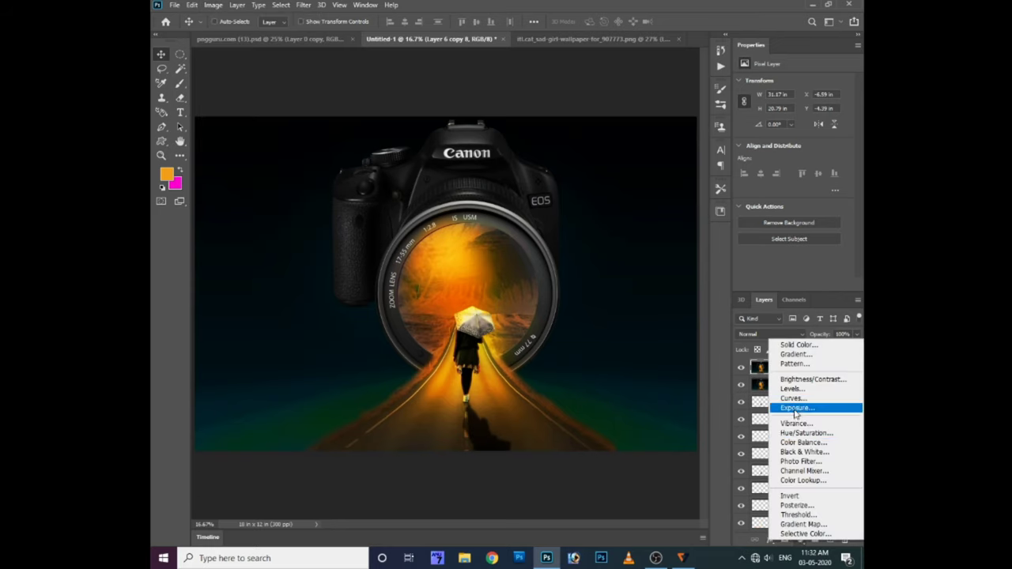
left_click(814, 483)
left_click(798, 83)
key("Down")
key("Down")
key("Down")
key("Return")
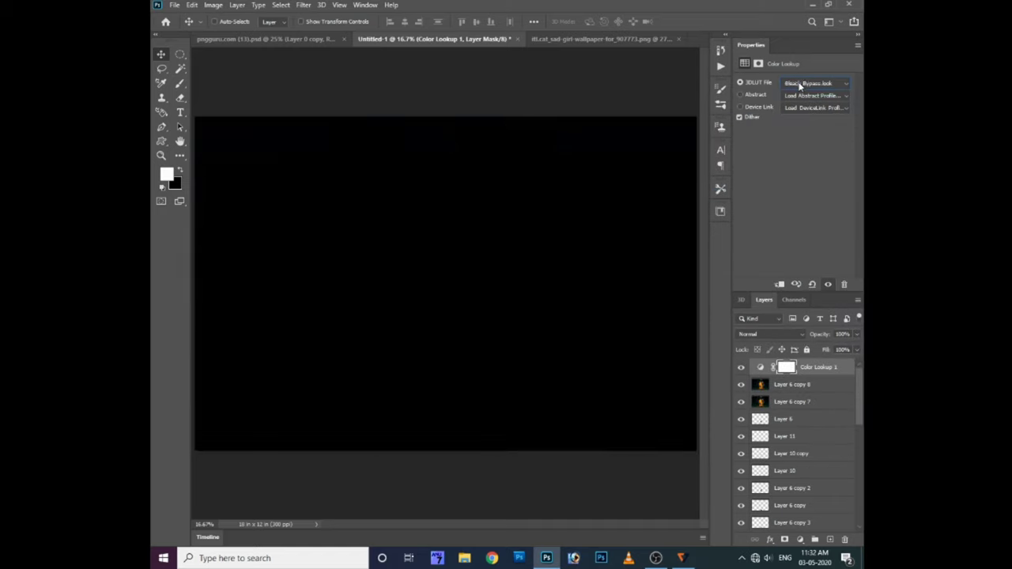
key("Down")
key("Down")
key("Down")
key("Down")
key("Down")
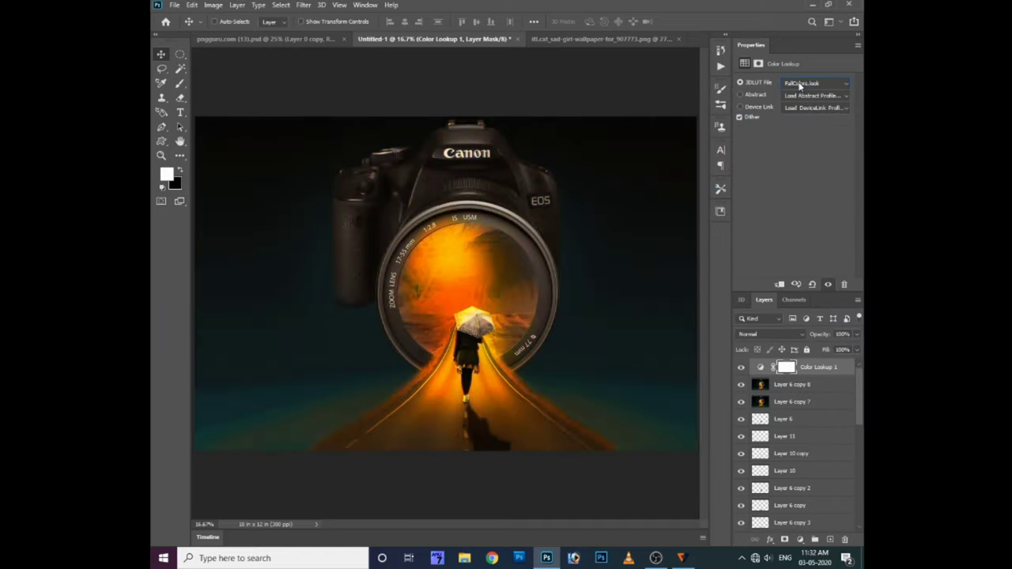
key("Down")
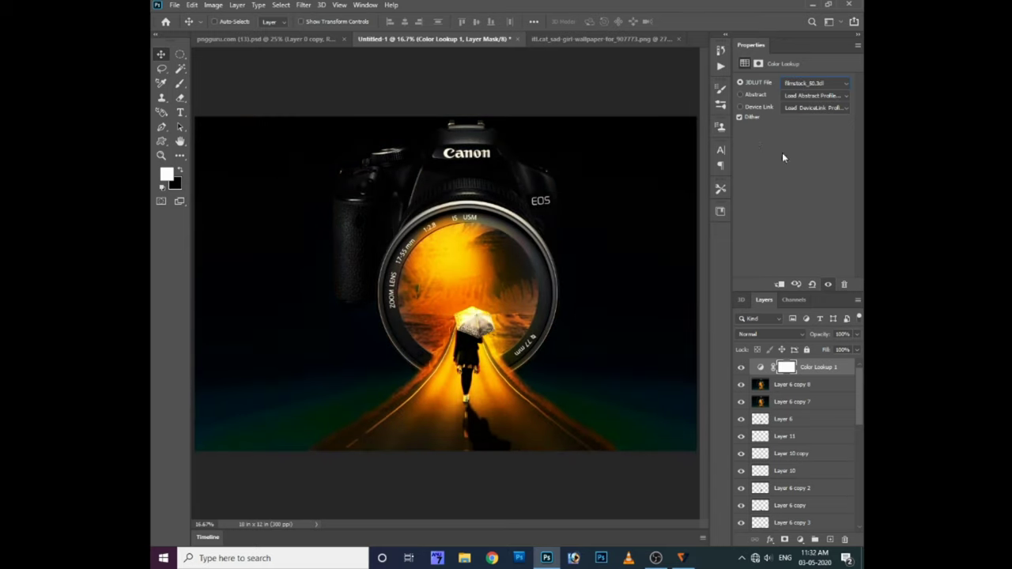
key("Down")
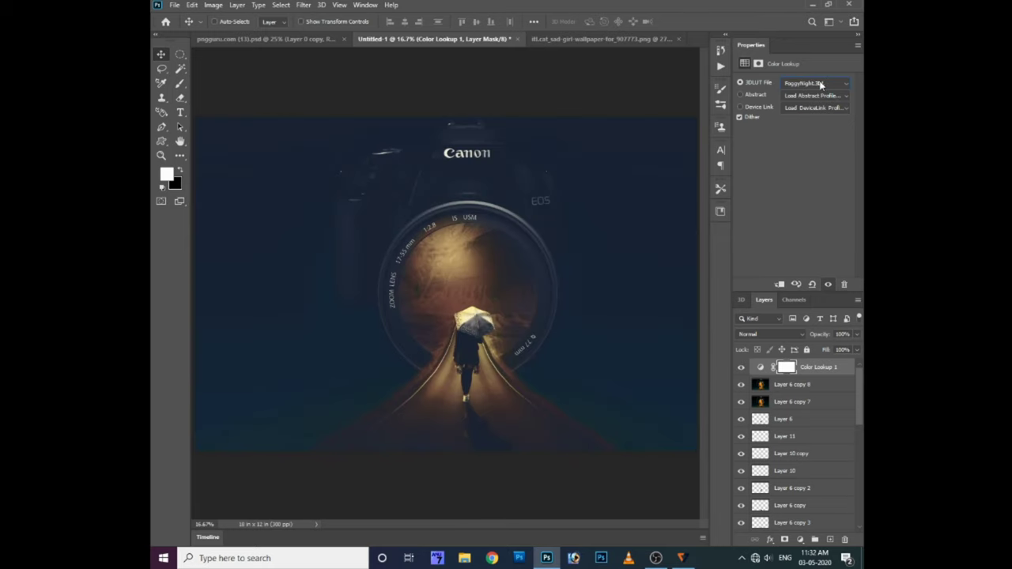
key("Down")
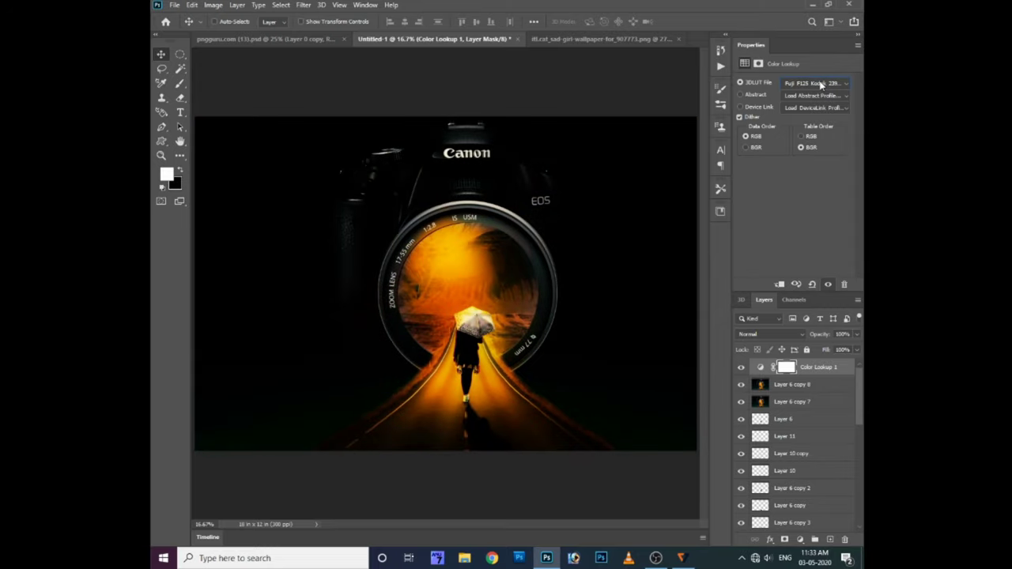
left_click(741, 368)
left_click(741, 368)
left_click(740, 368)
key("Down")
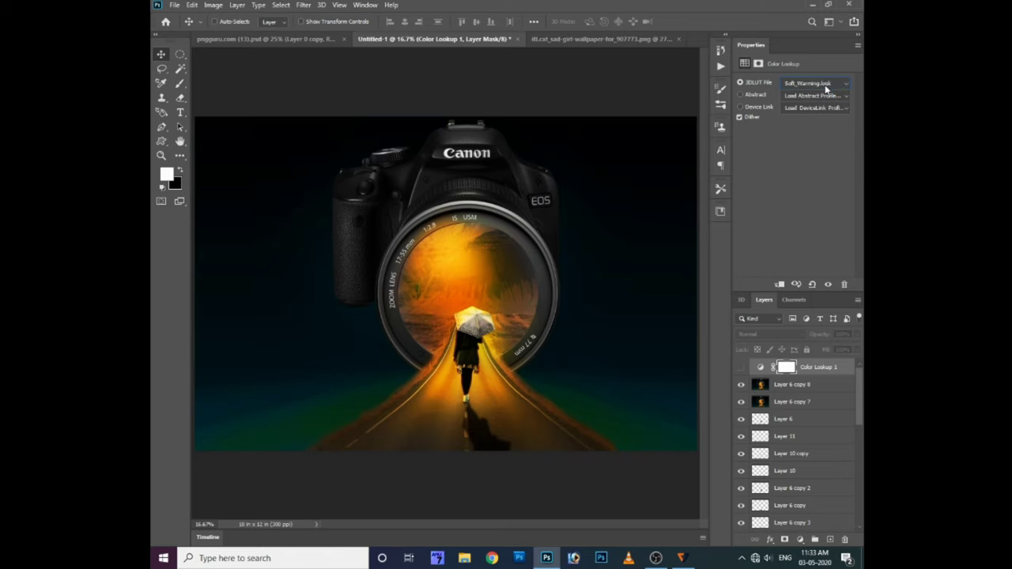
left_click(815, 83)
left_click(753, 245)
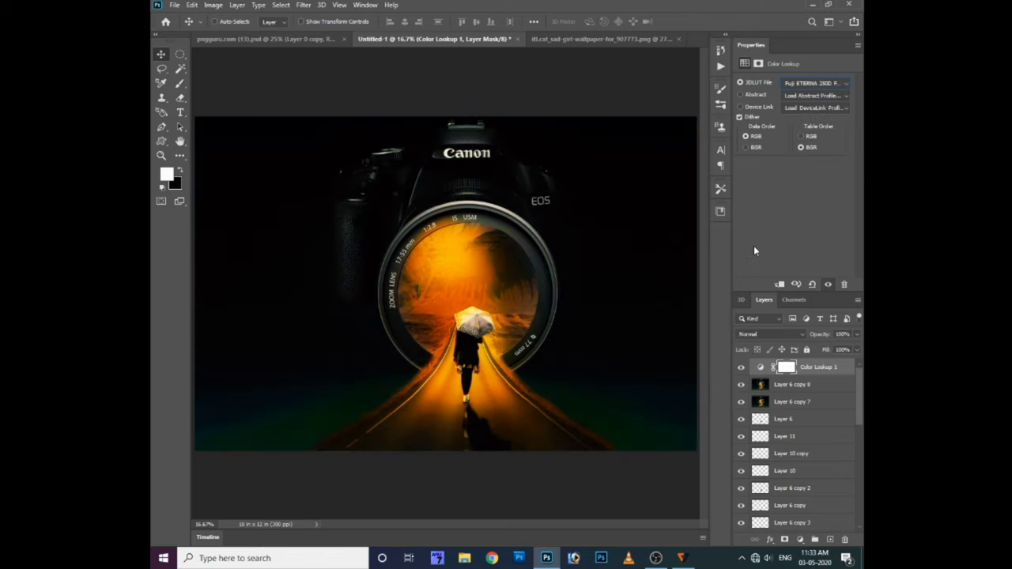
key("Down")
key("Down")
key("Down")
key("Down")
key("Down")
key("Down")
key("Down")
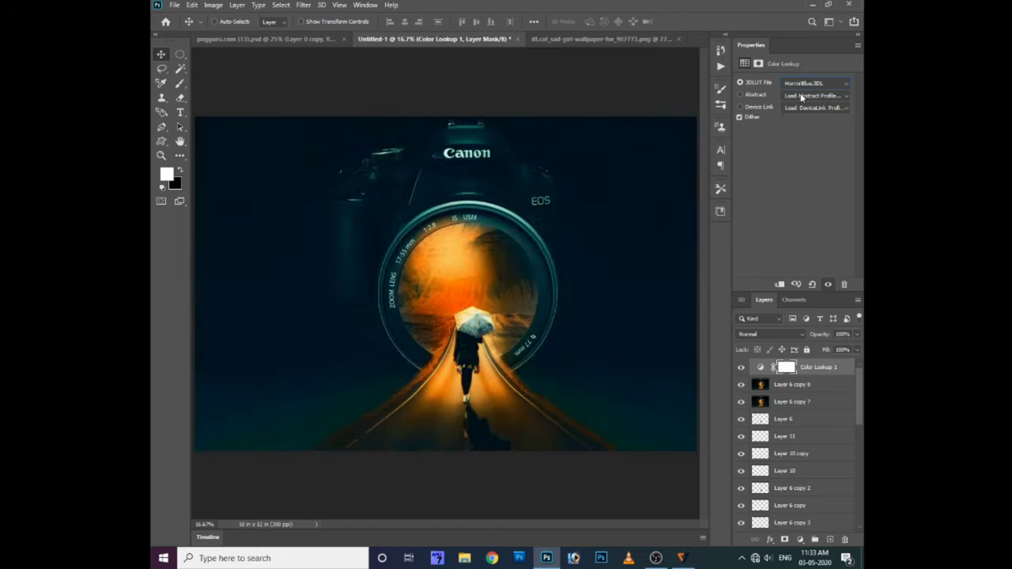
key("Down")
key("Down")
key("Down")
key("Down")
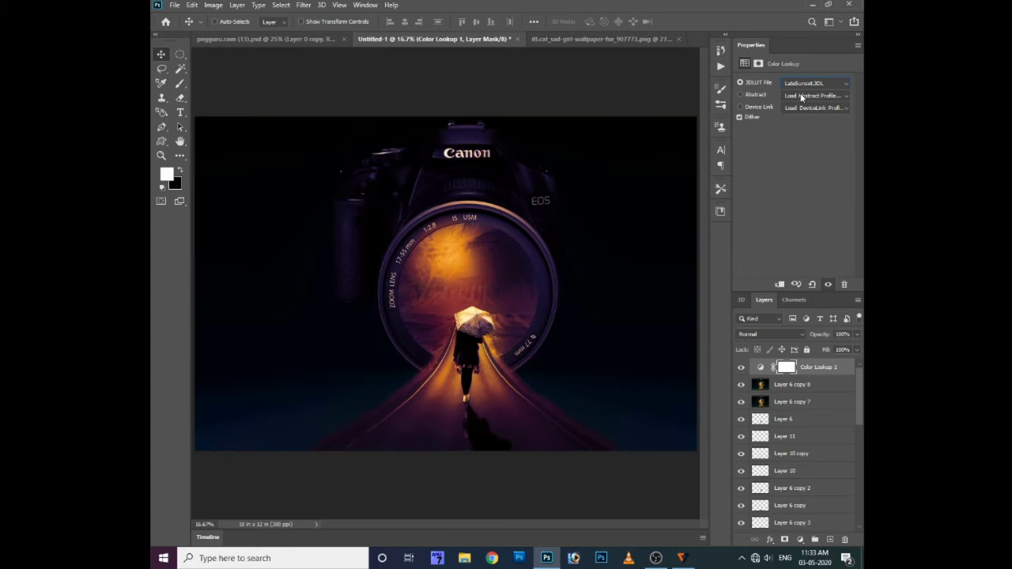
key("Down")
key("Down")
key("Down")
key("Down")
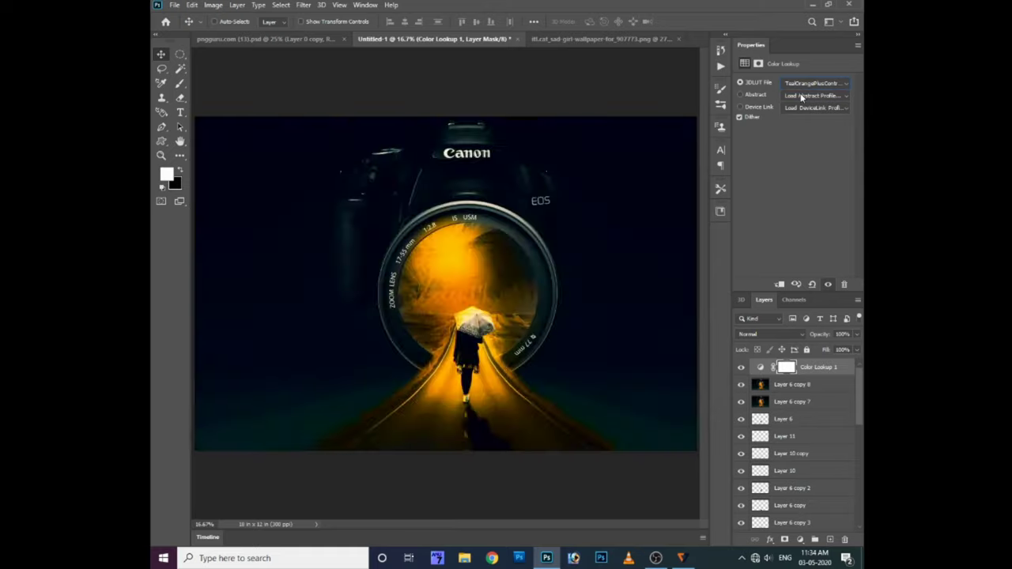
key("Up")
key("Up")
key("Up")
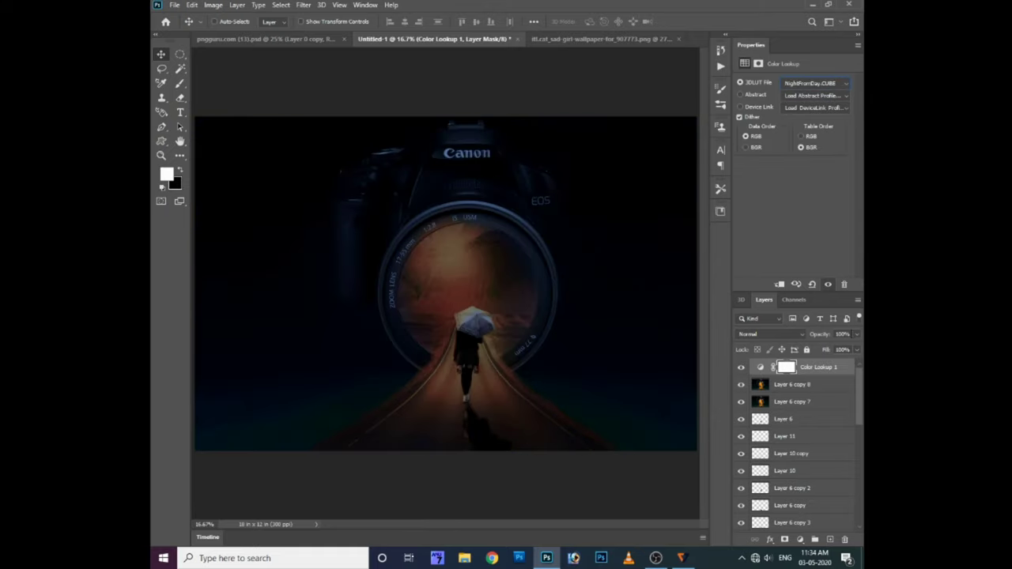
left_click_drag(824, 348, 817, 349)
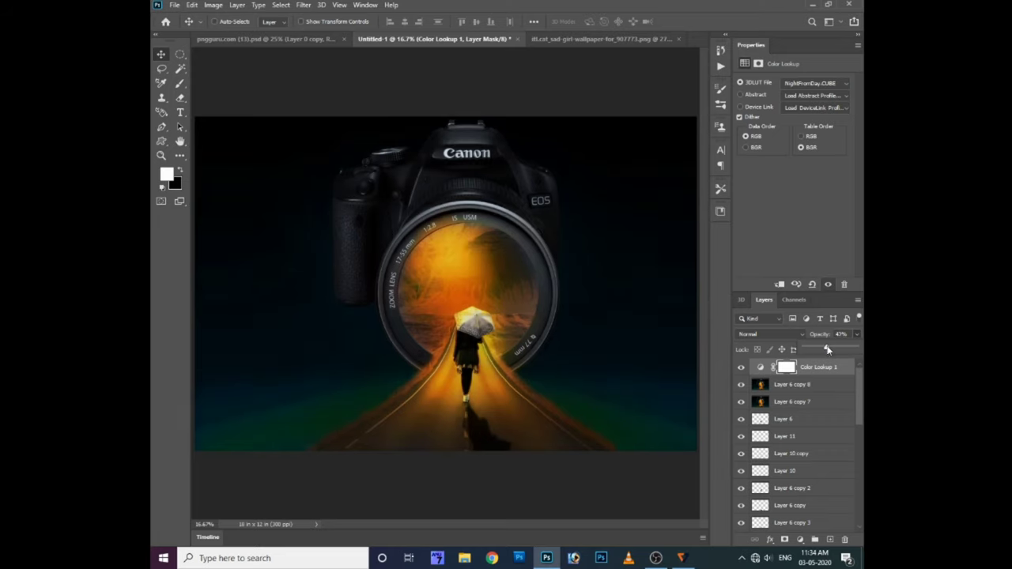
left_click(786, 367)
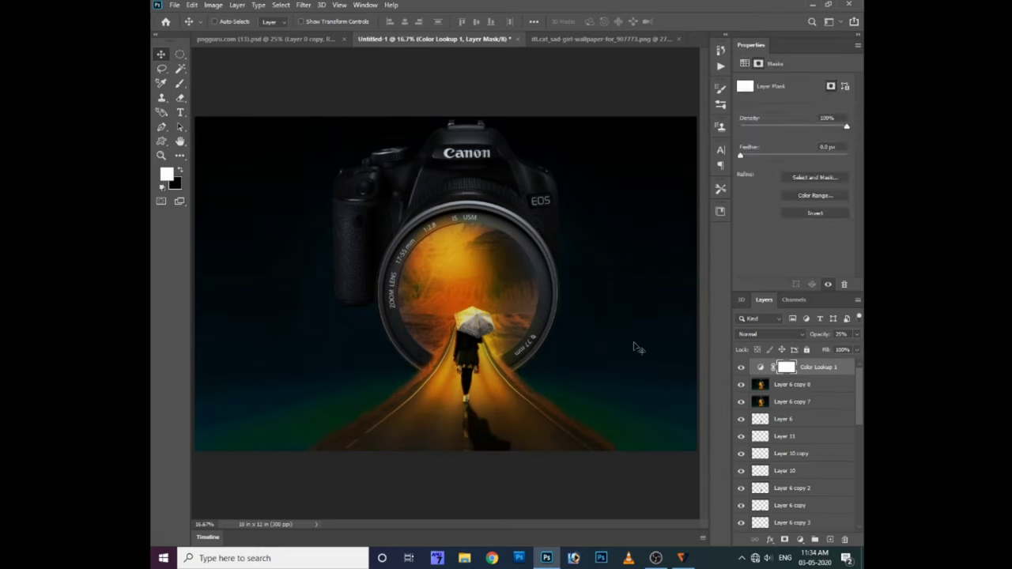
key("e")
key("bracketright")
key("bracketright")
key("bracketright")
left_click_drag(464, 296, 454, 361)
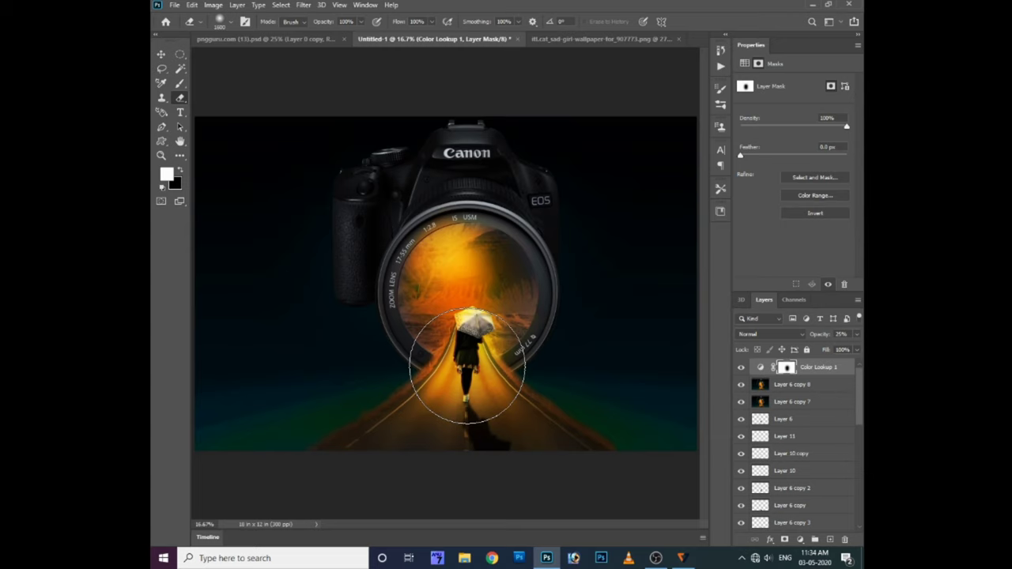
left_click_drag(477, 22, 451, 22)
left_click_drag(538, 417, 474, 439)
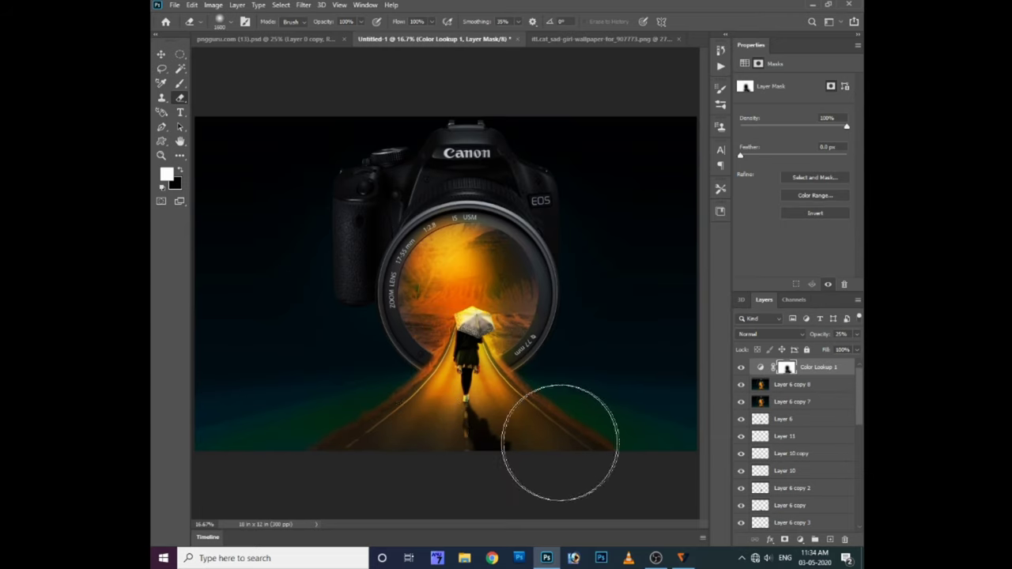
left_click(741, 367)
left_click(741, 367)
Step: Delete the colour lookup layer and duplicate the top lens-and-road layer as Layer 6 copy 9
key("Delete")
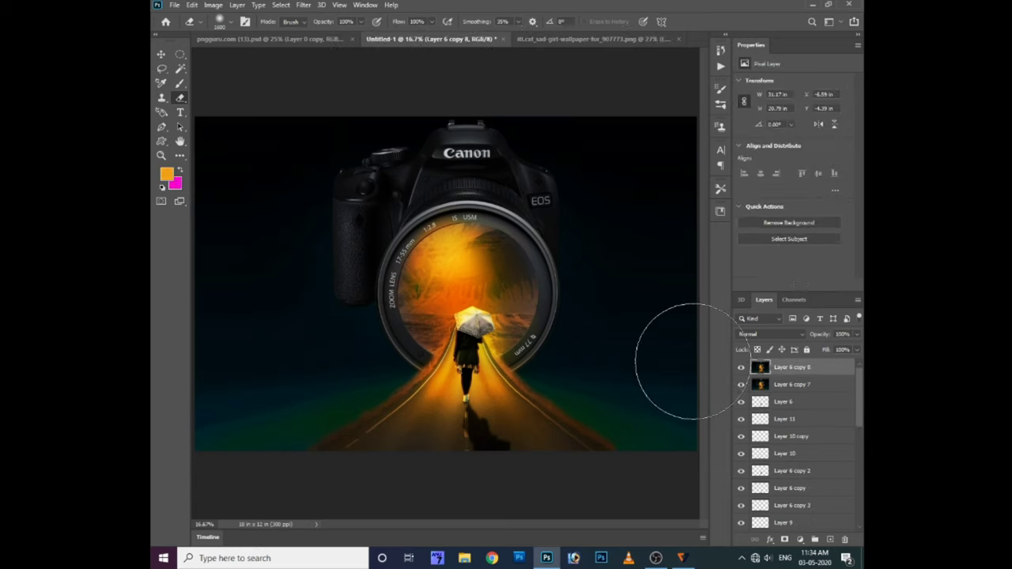
key("ctrl+j")
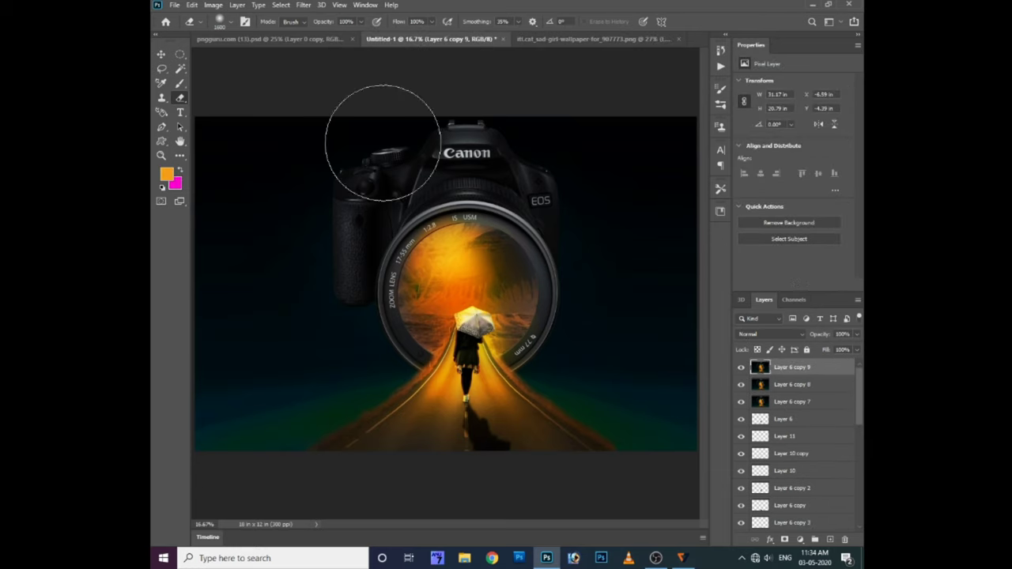
left_click(213, 5)
Step: Apply Match Color with Luminance 164, Color Intensity 95, Fade 61, Neutralize off
left_click(365, 253)
left_click(587, 305)
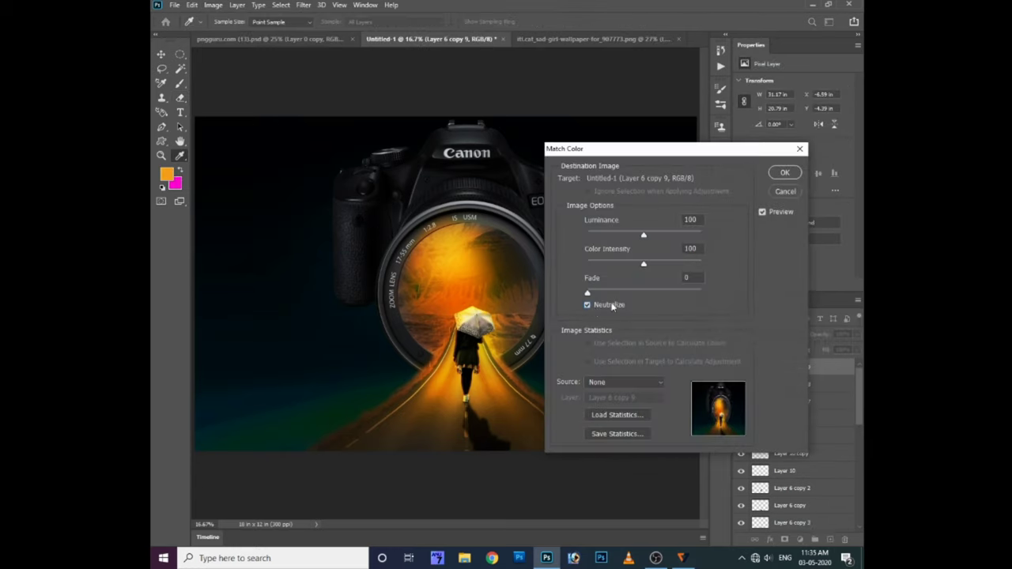
left_click_drag(701, 150, 751, 152)
left_click_drag(638, 294, 716, 294)
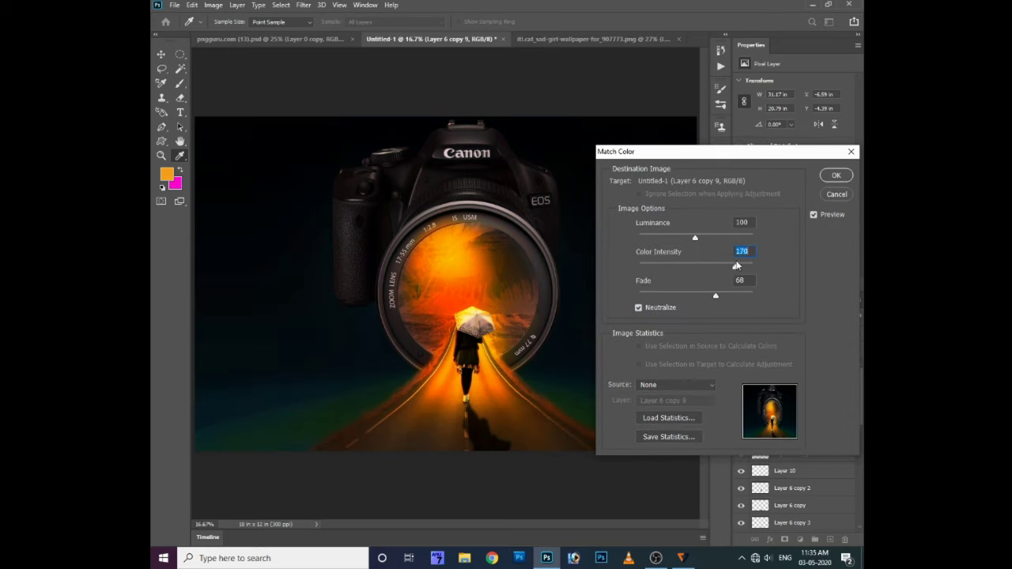
left_click_drag(725, 238, 727, 238)
left_click(813, 214)
left_click(639, 307)
mouse_move(734, 295)
left_mouse_down()
mouse_move(709, 295)
mouse_move(702, 269)
mouse_move(688, 272)
left_mouse_up()
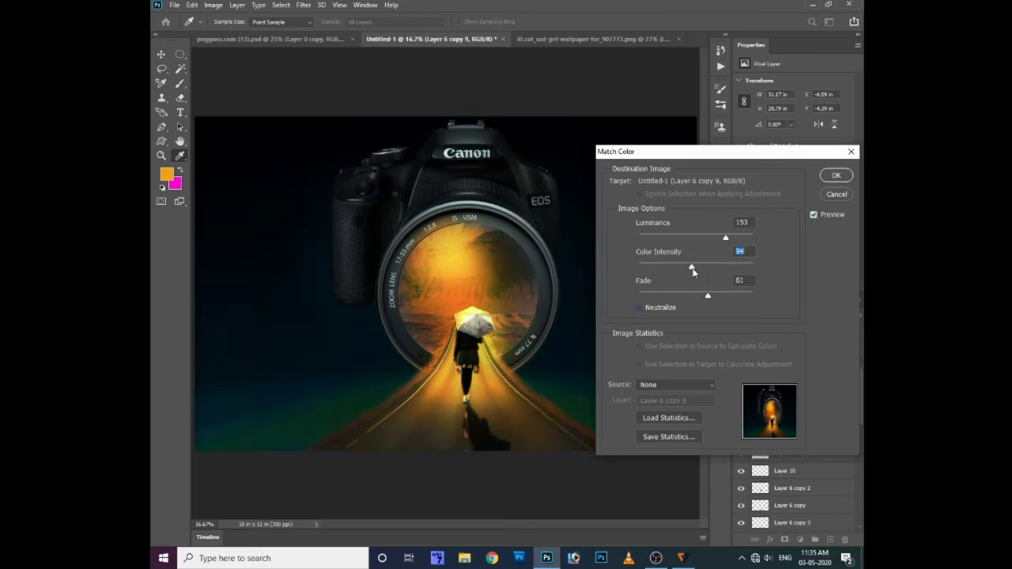
left_click_drag(736, 238, 731, 238)
left_click(814, 215)
key("Return")
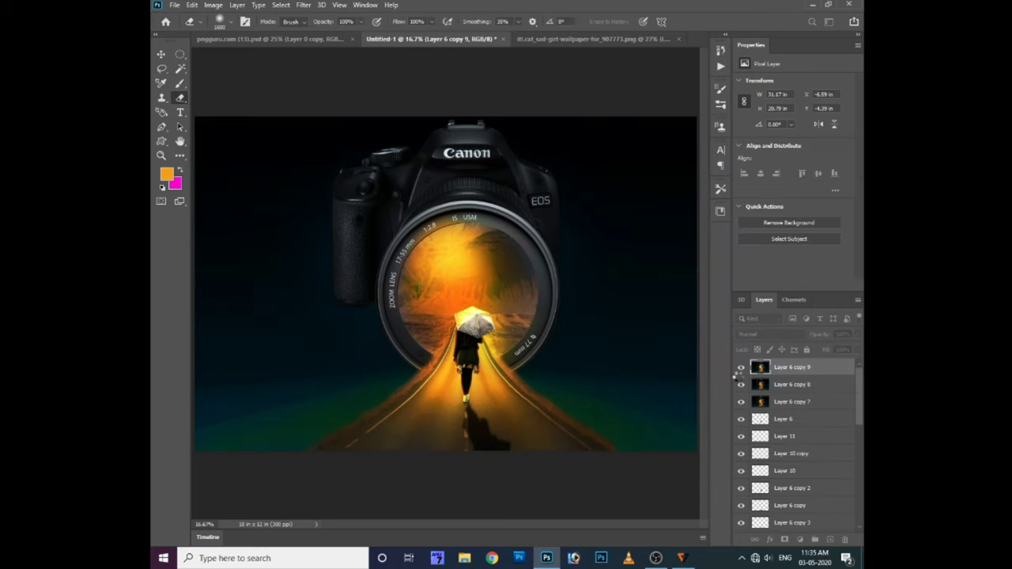
left_click(741, 367)
left_click(741, 368)
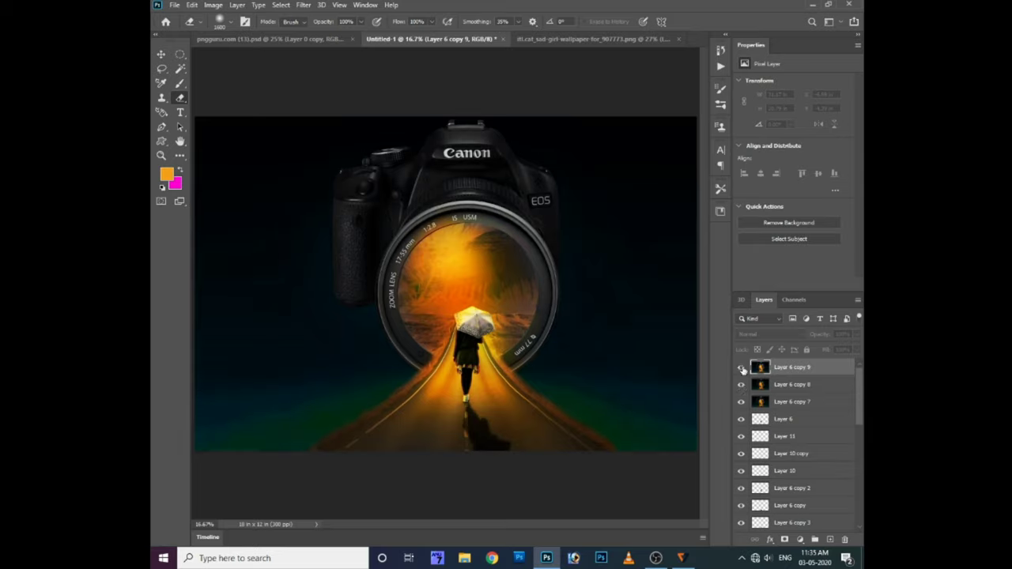